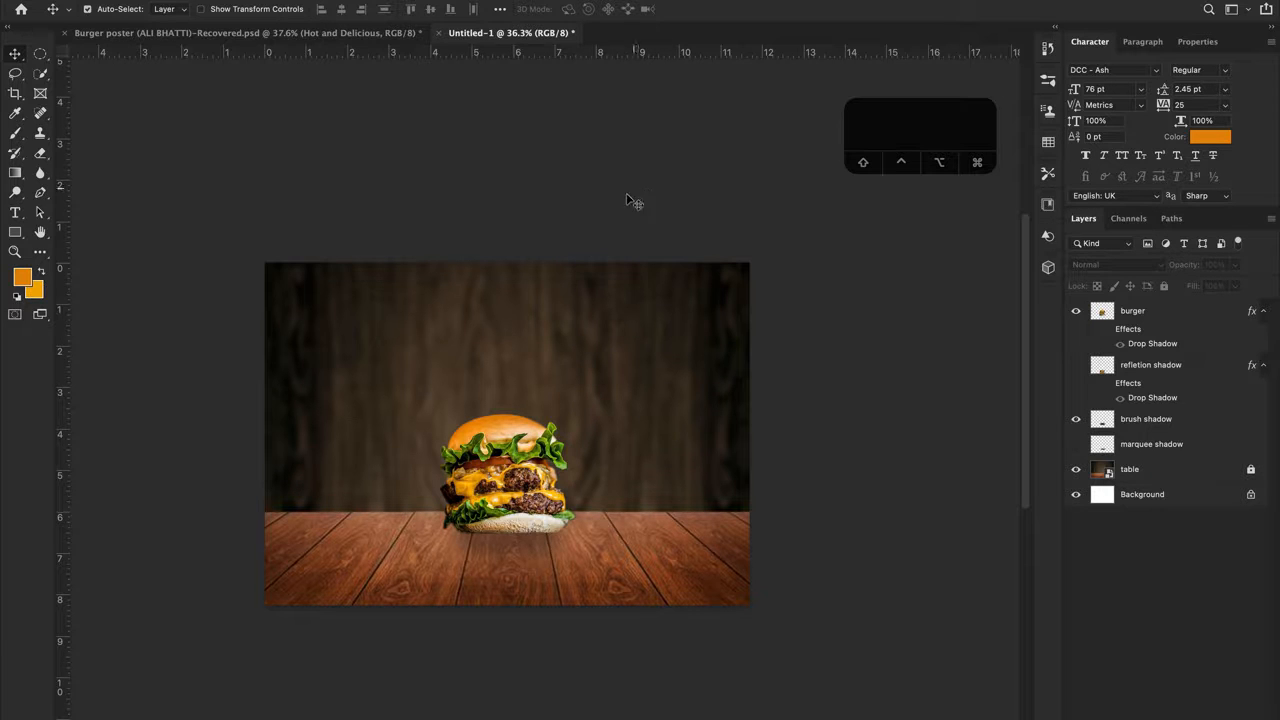
Add the orange title "Hot & Delicious" in DCC - Ash at 76 pt and centre it near the poster's upper edge
{"action": "key", "text": "t"}
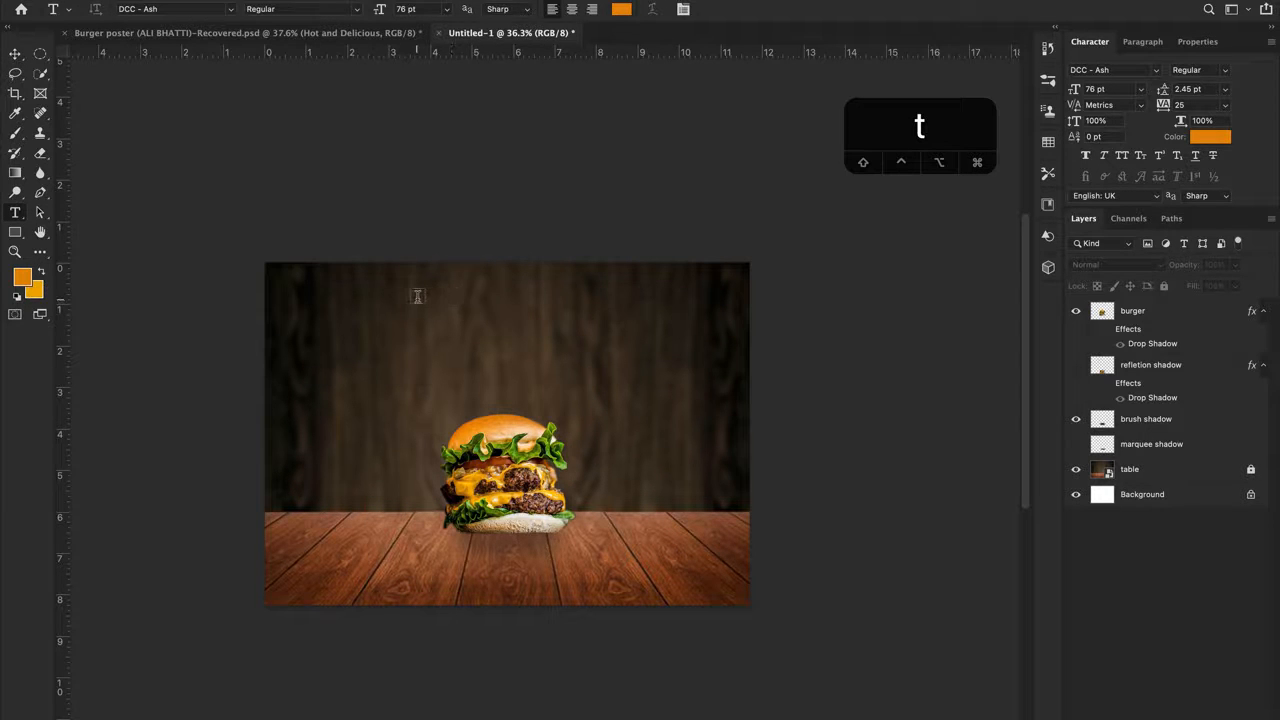
{"action": "left_click", "coordinate": [418, 293]}
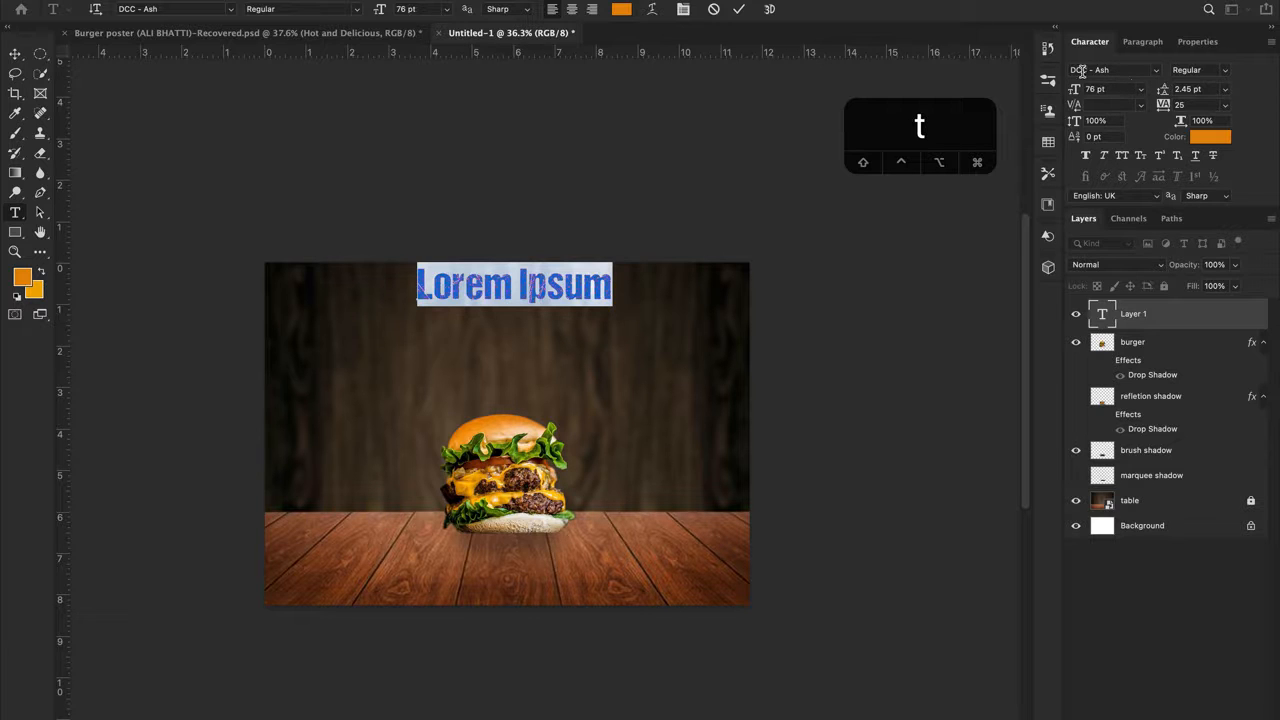
{"action": "type", "text": "Hot"}
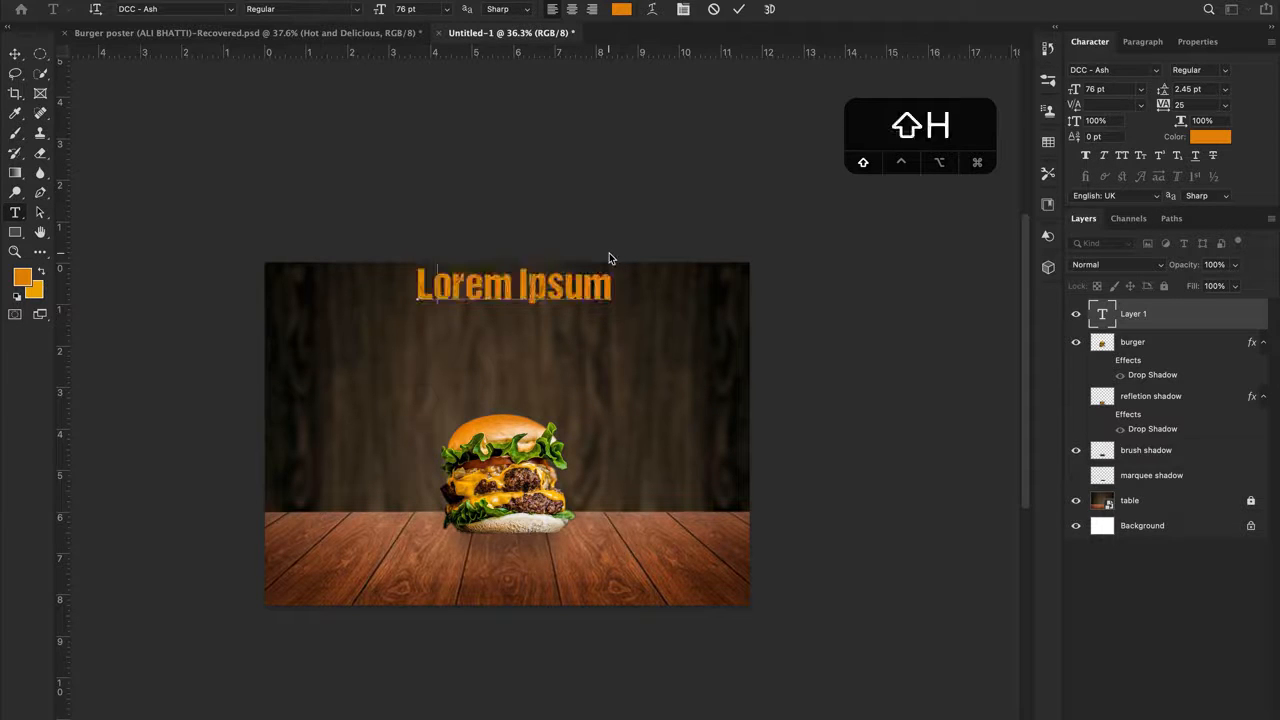
{"action": "type", "text": " &"}
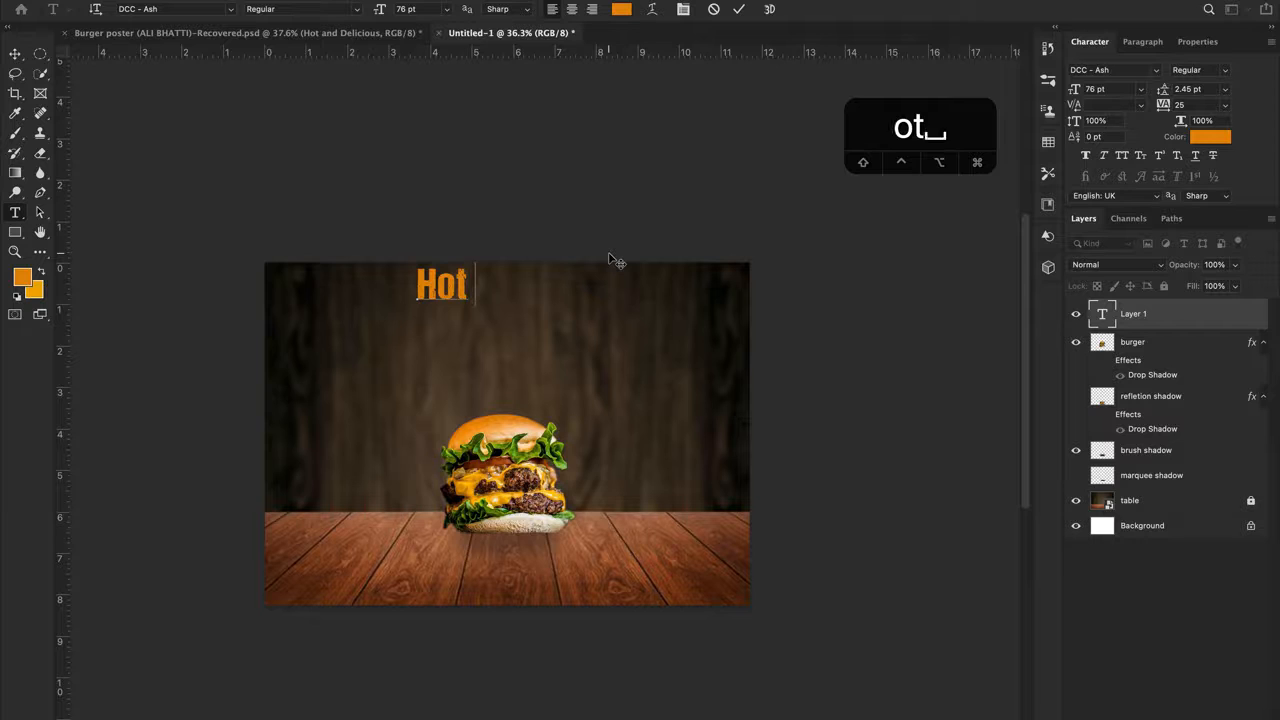
{"action": "type", "text": " D"}
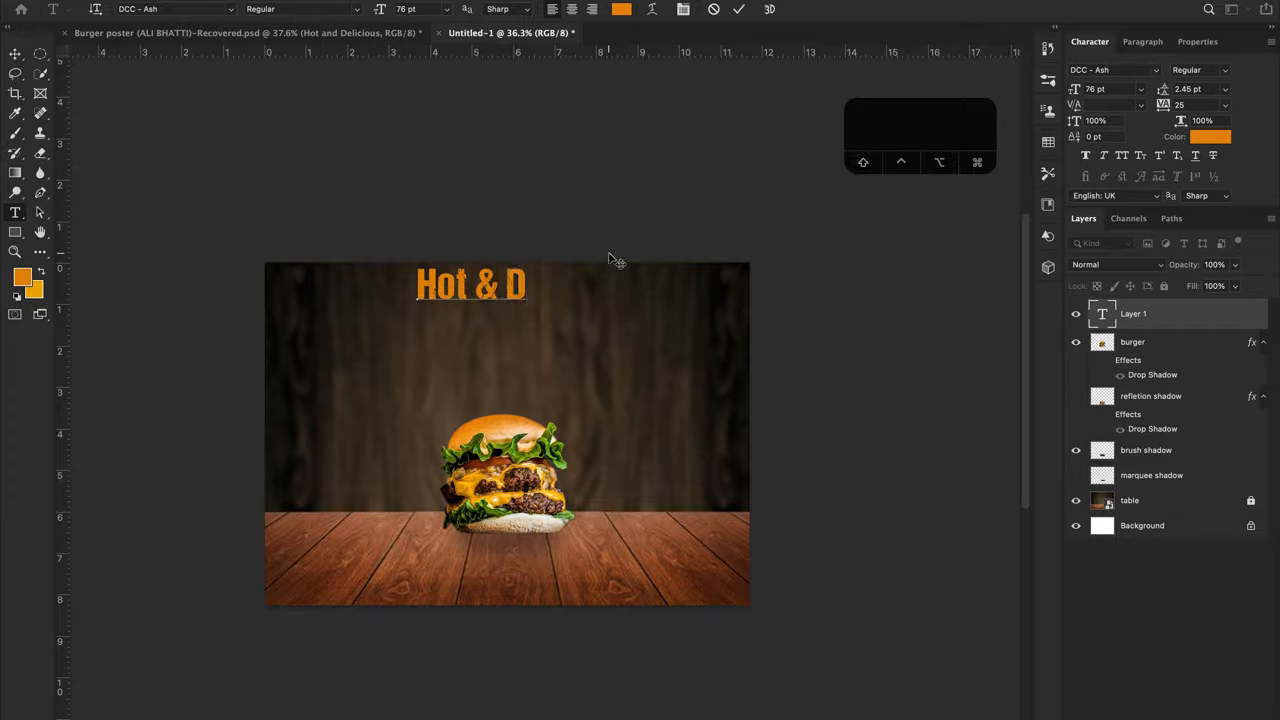
{"action": "type", "text": "elicious"}
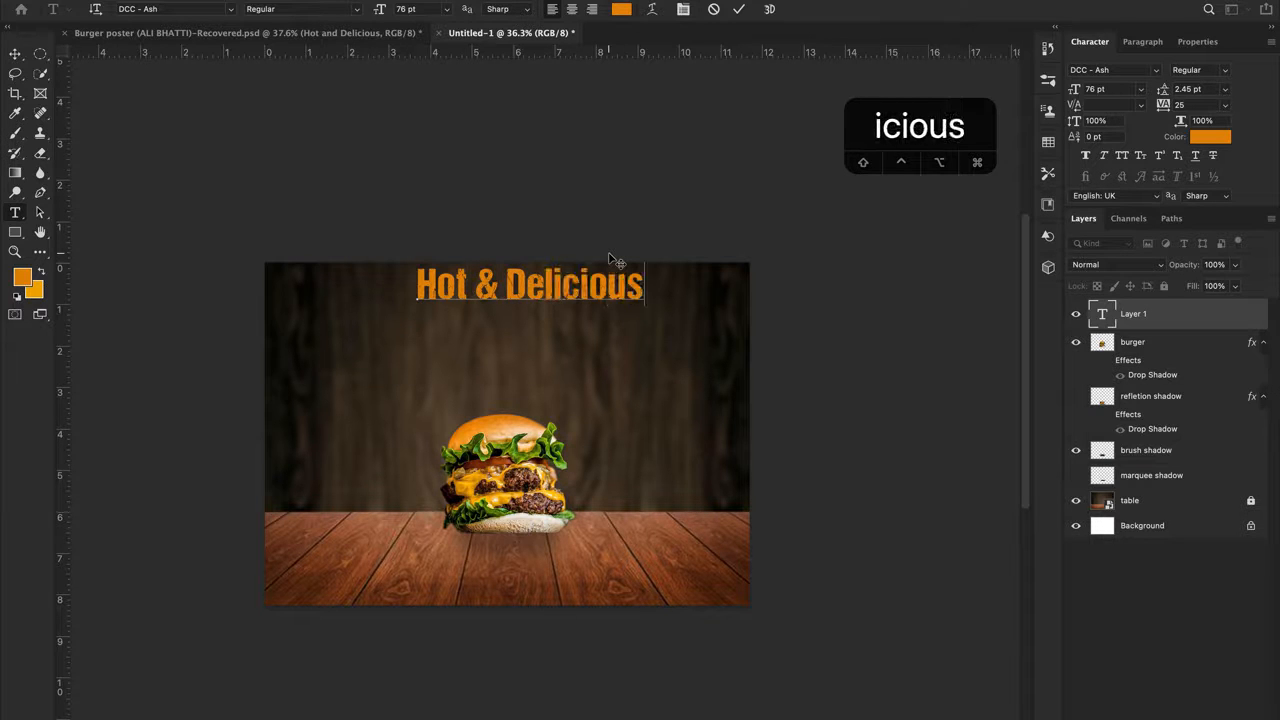
{"action": "left_click", "coordinate": [609, 254]}
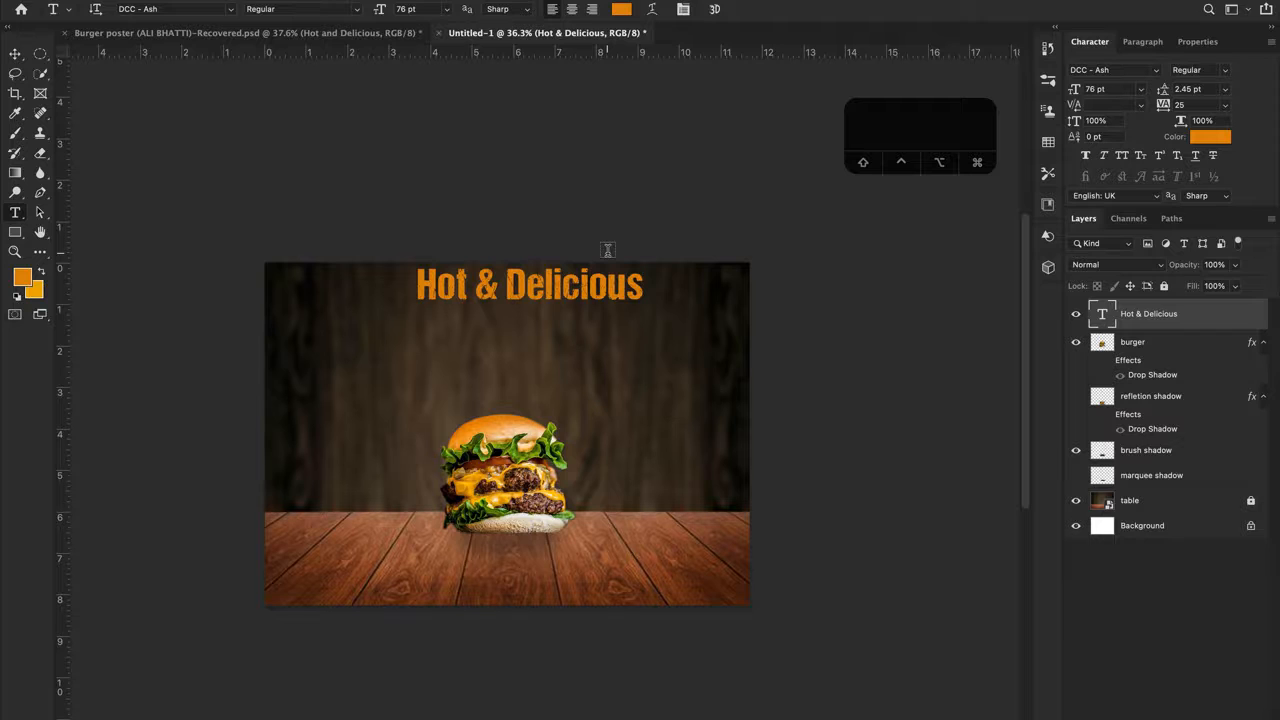
{"action": "key", "text": "v"}
{"action": "left_click_drag", "start_coordinate": [549, 291], "coordinate": [526, 310]}
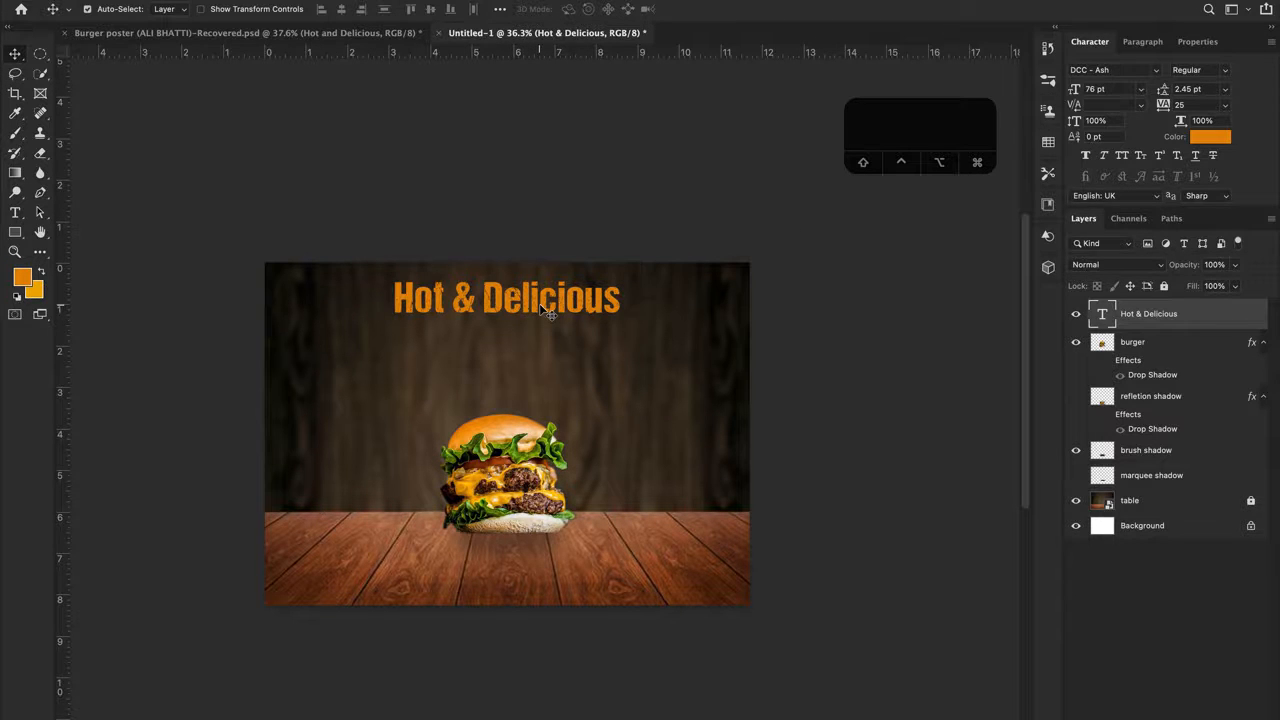
{"action": "double_click", "coordinate": [541, 303]}
{"action": "left_click", "coordinate": [617, 297]}
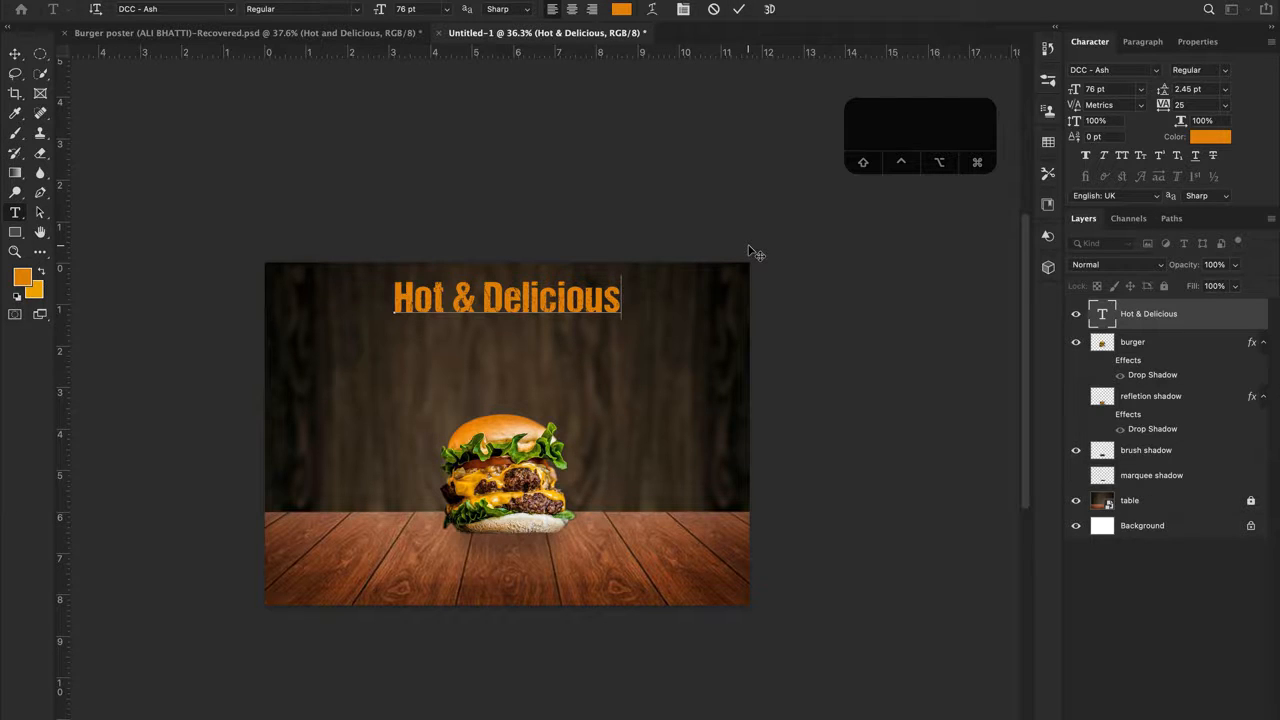
{"action": "key", "text": "Return"}
{"action": "type", "text": "hbjh"}
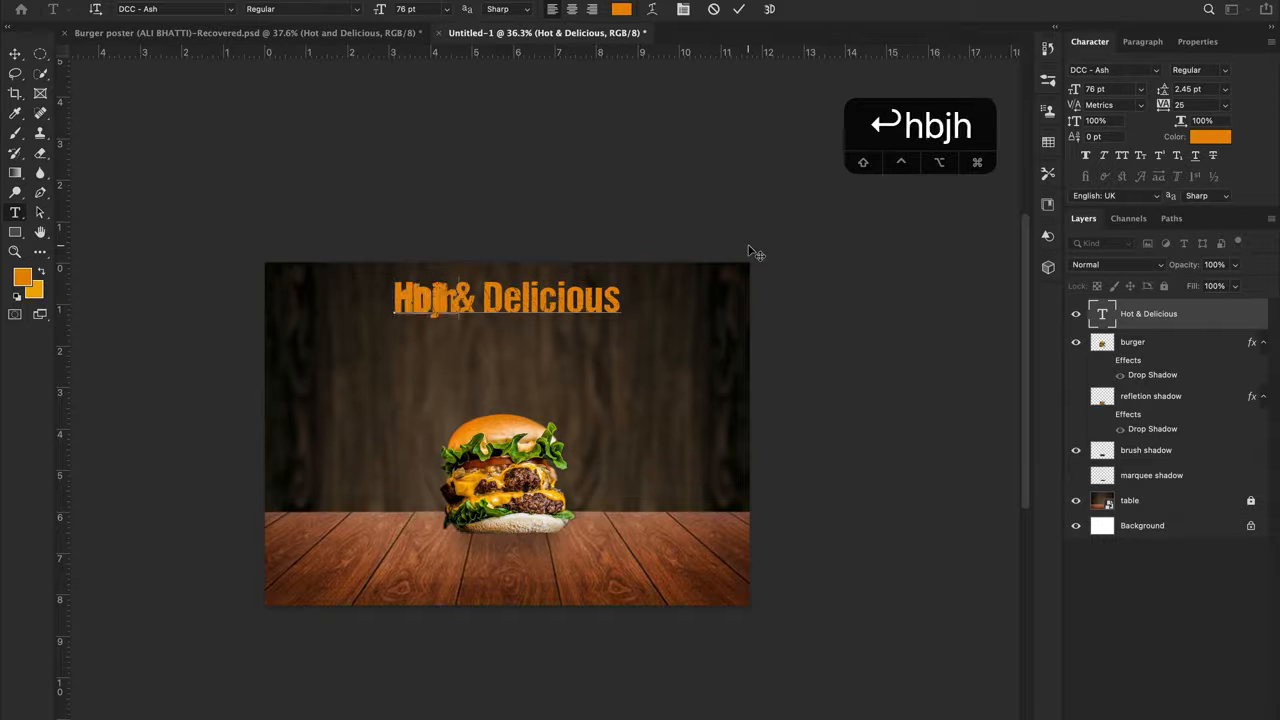
{"action": "key", "text": "BackSpace"}
{"action": "key", "text": "BackSpace"}
{"action": "key", "text": "BackSpace"}
{"action": "key", "text": "BackSpace"}
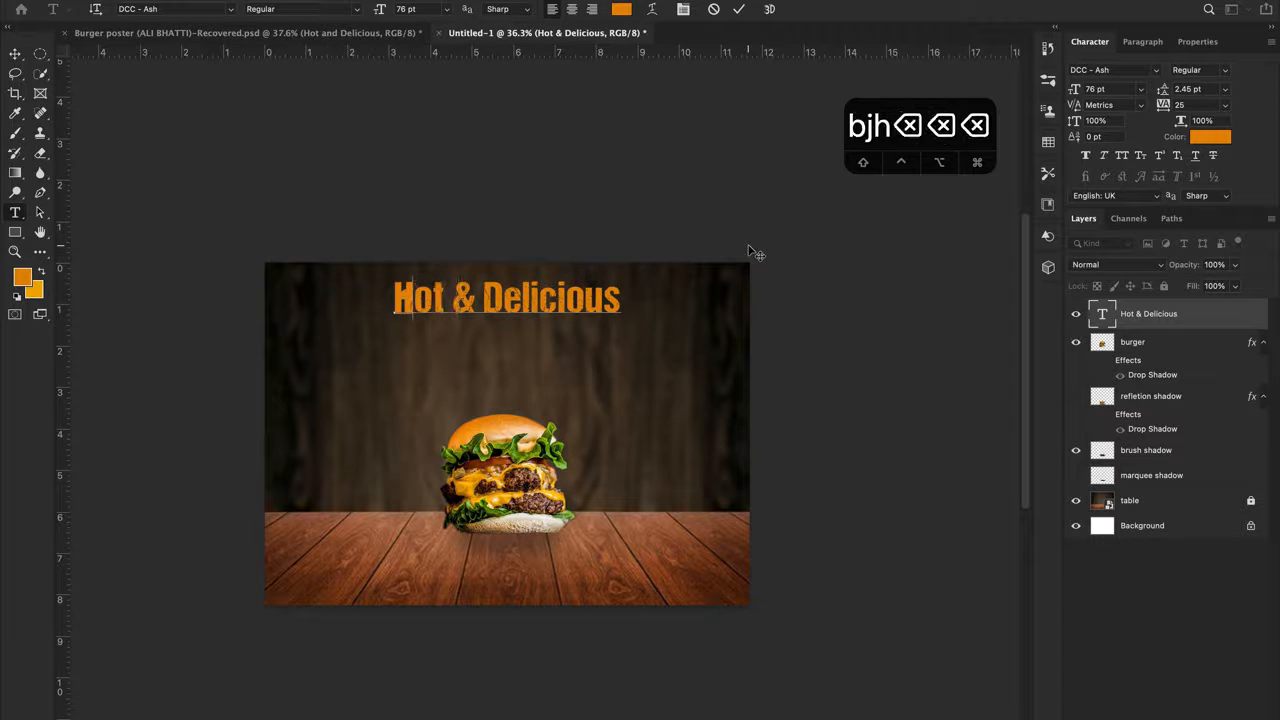
{"action": "key", "text": "BackSpace"}
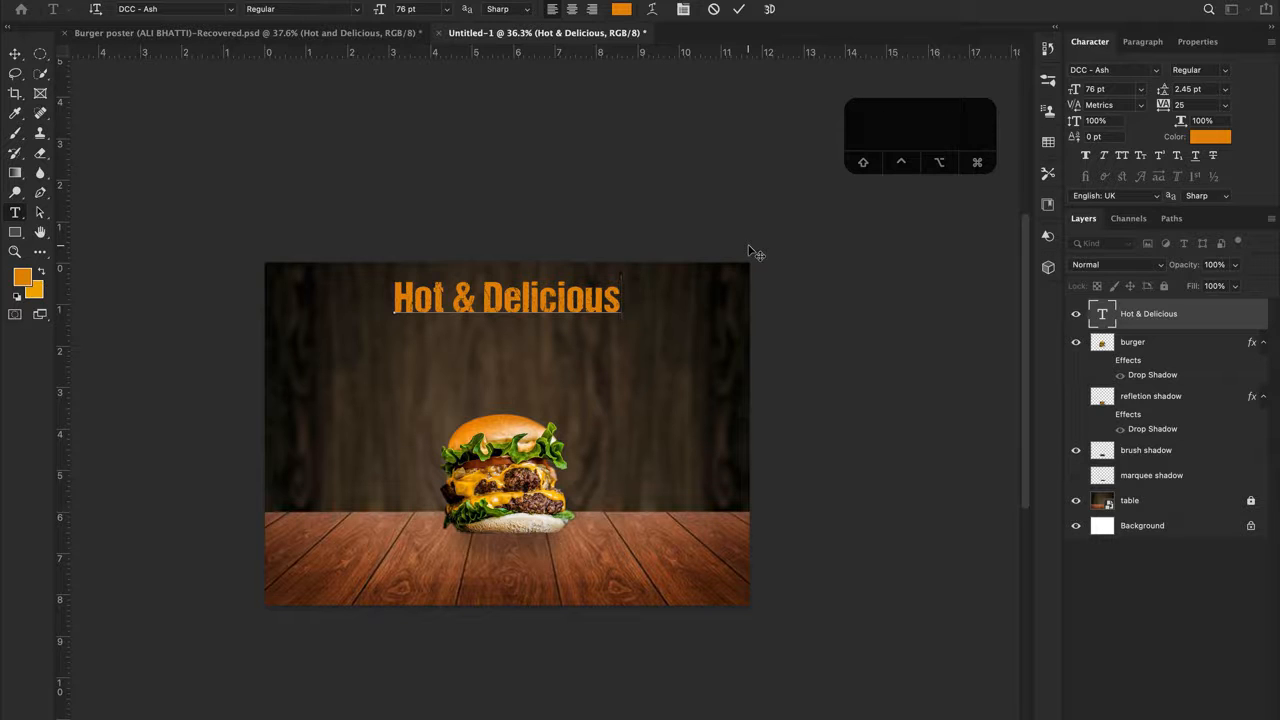
{"action": "key", "text": "ctrl+Return"}
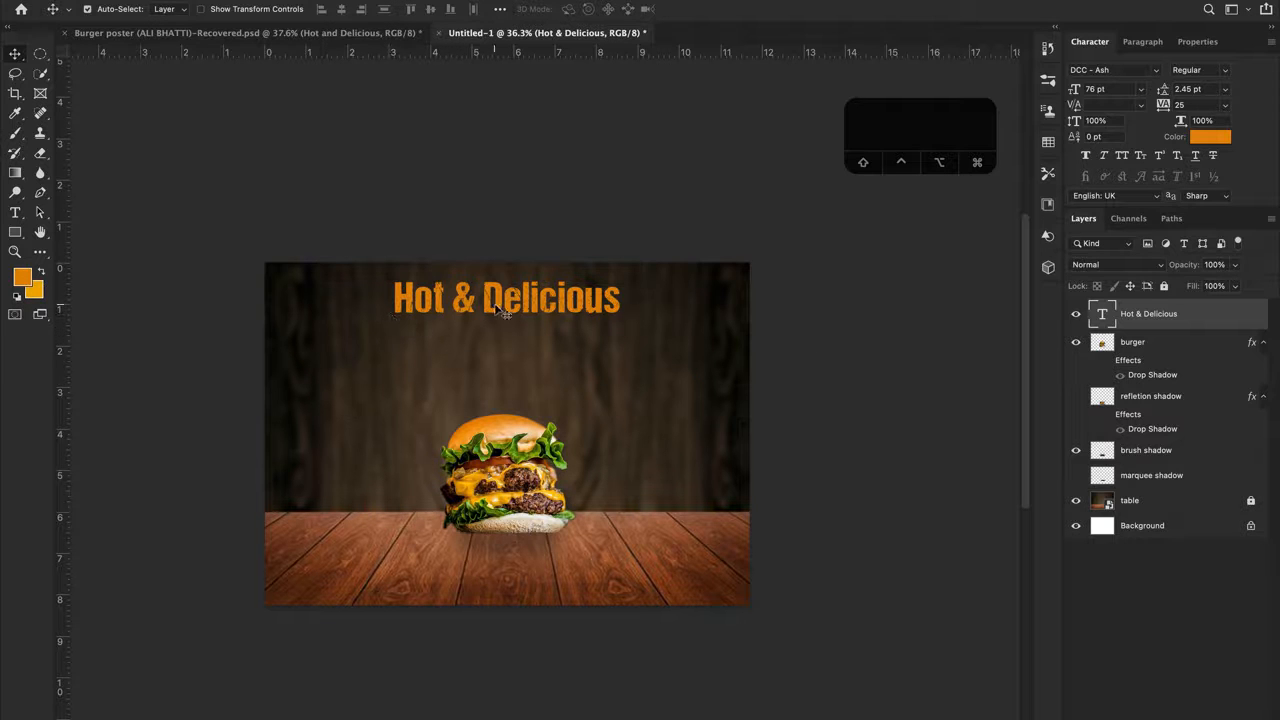
Duplicate the "Hot & Delicious" text just below the original and change the copy's wording to "BURGER"
{"action": "left_click_drag", "start_coordinate": [497, 301], "coordinate": [562, 362]}
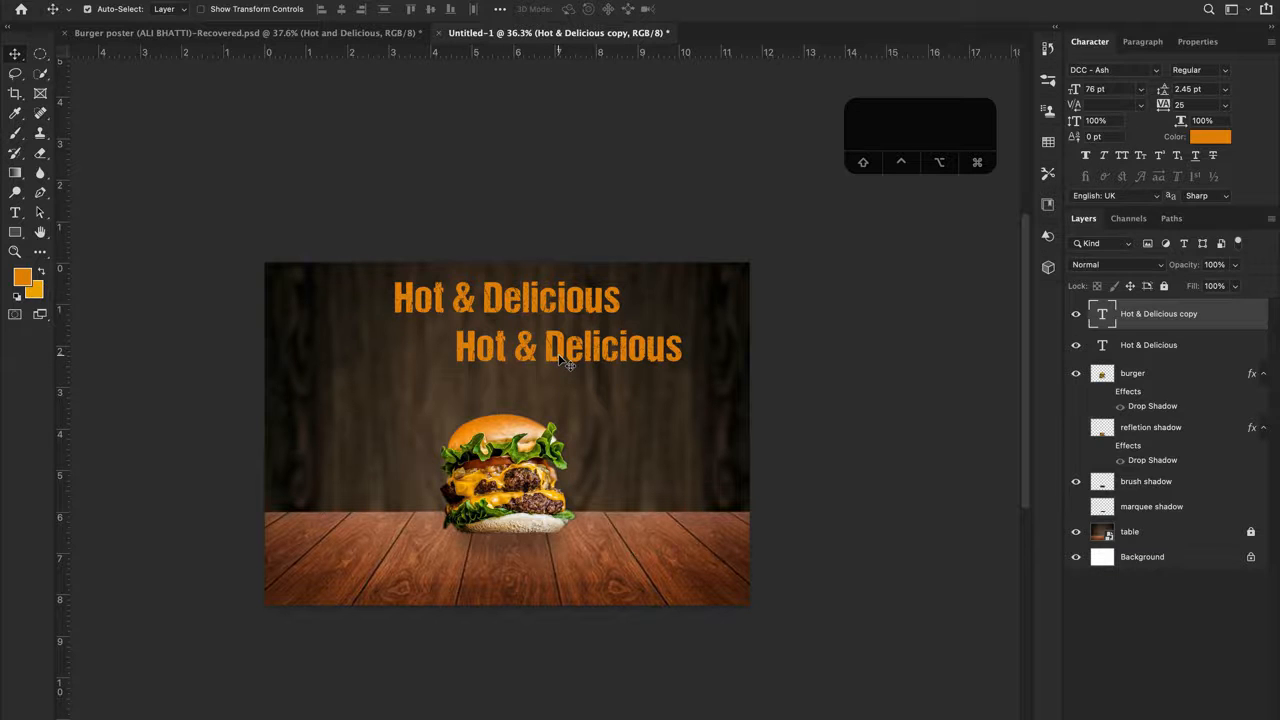
{"action": "double_click", "coordinate": [562, 362]}
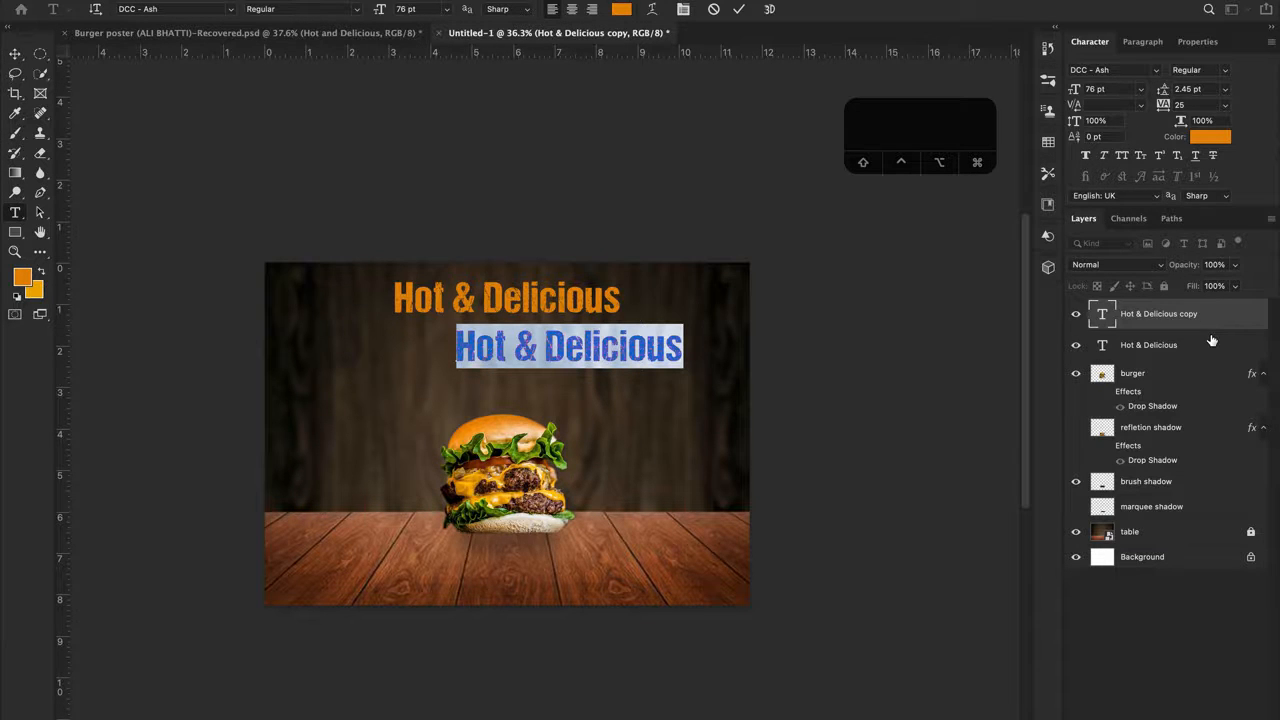
{"action": "type", "text": "burger"}
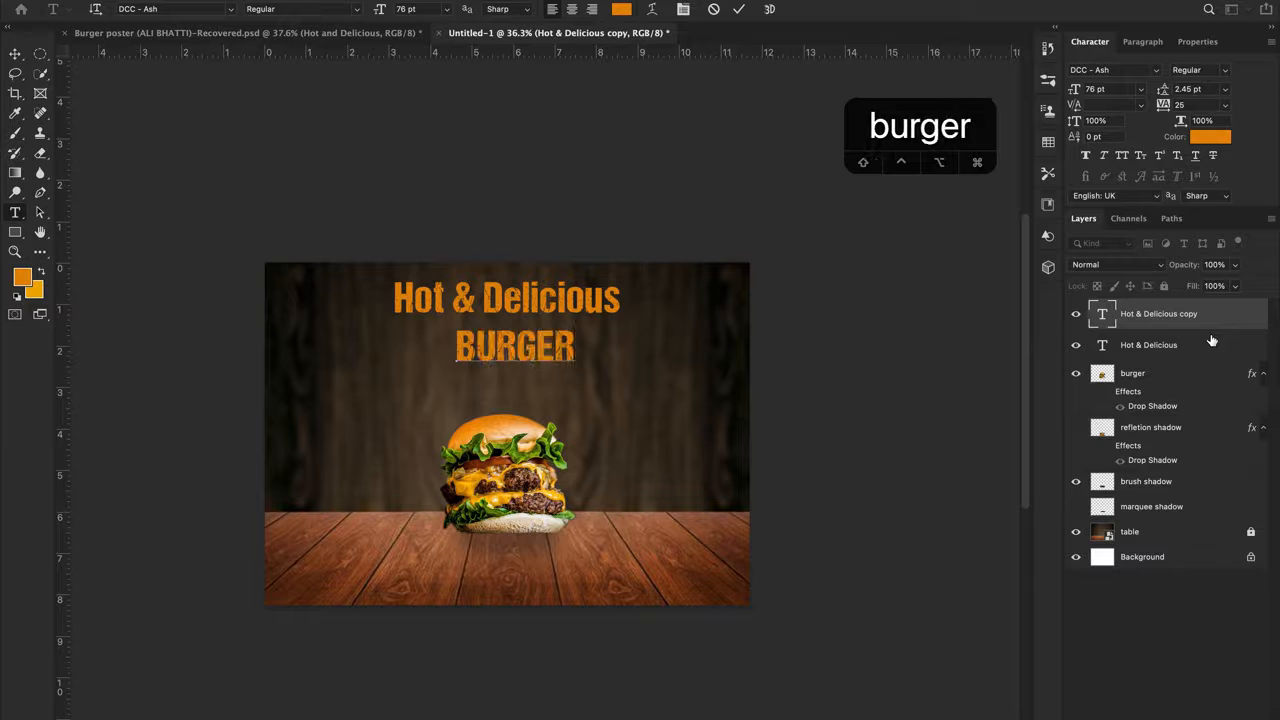
{"action": "key", "text": "super+Return"}
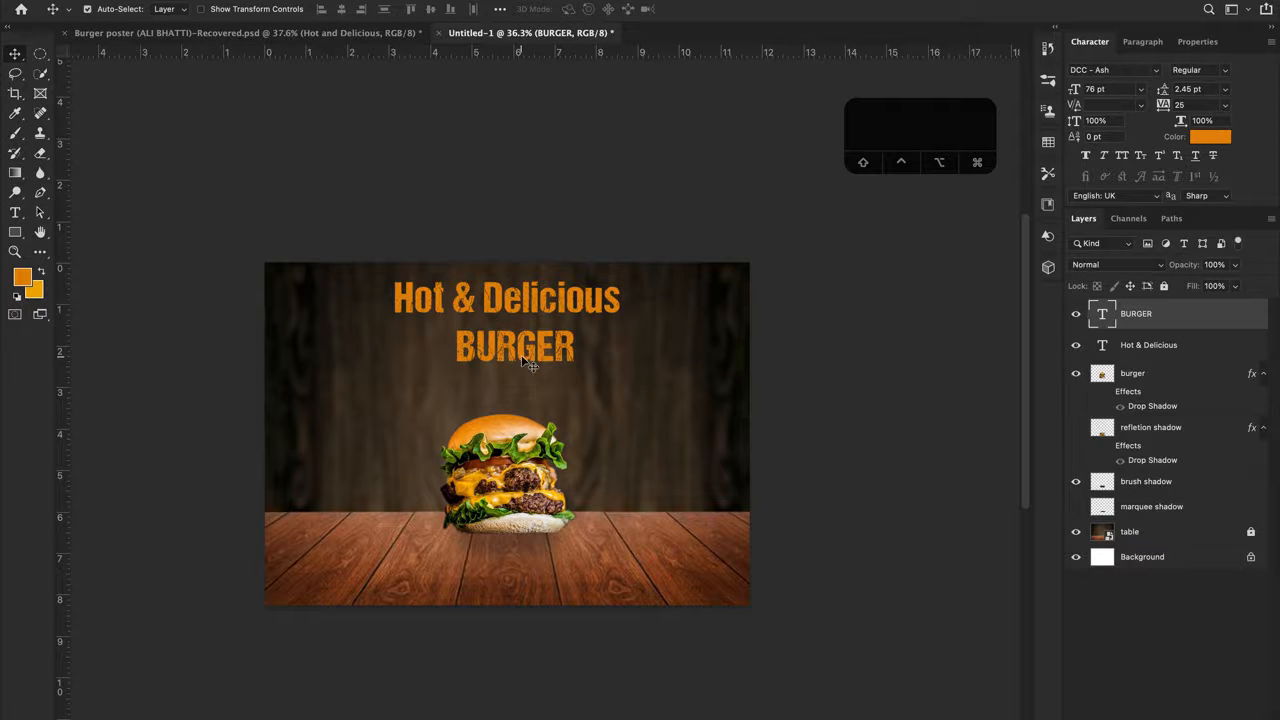
Fill the BURGER text with the yellow-orange background colour and place it under the title, slightly right of centre
{"action": "left_click_drag", "start_coordinate": [508, 356], "coordinate": [613, 362]}
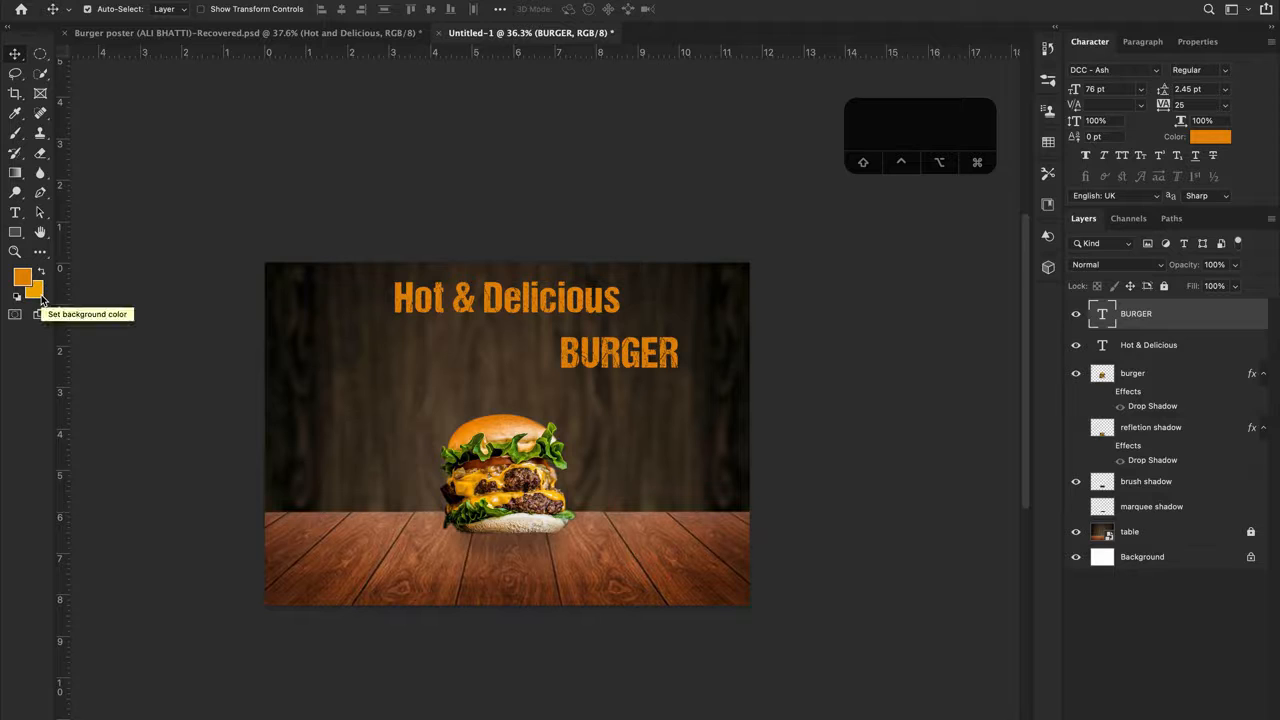
{"action": "key", "text": "super+BackSpace"}
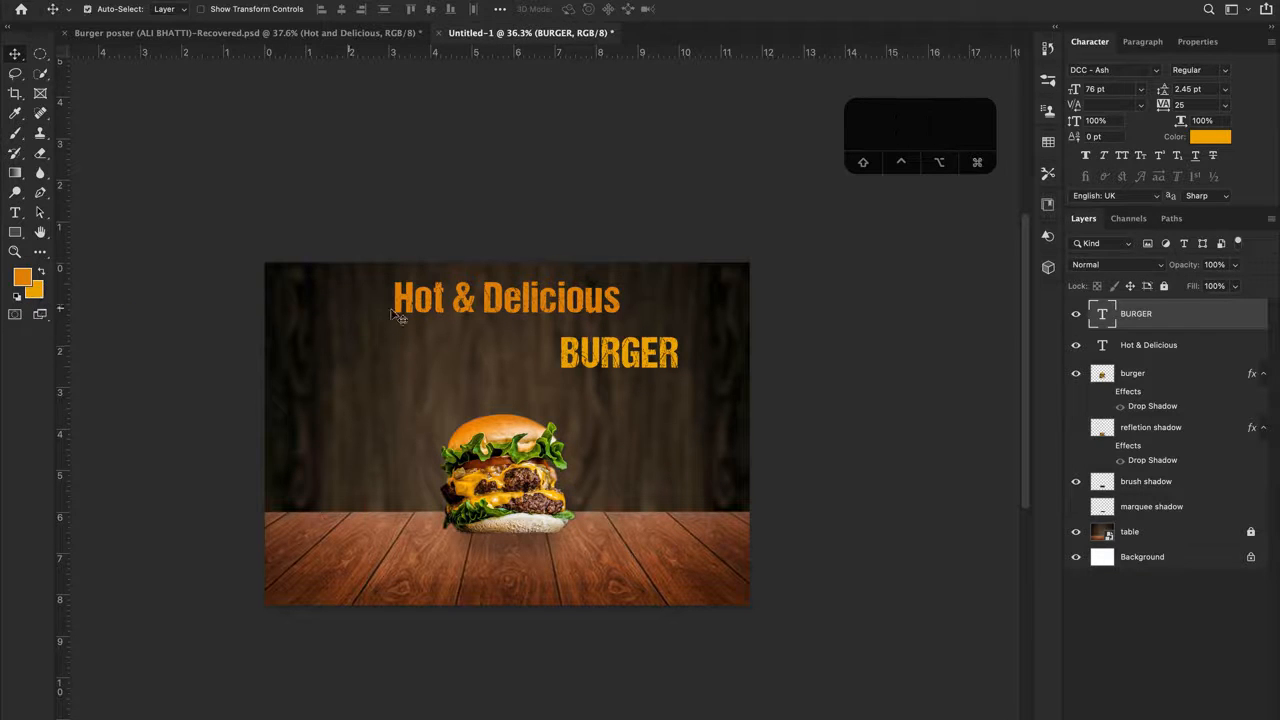
{"action": "left_click_drag", "start_coordinate": [622, 358], "coordinate": [533, 349]}
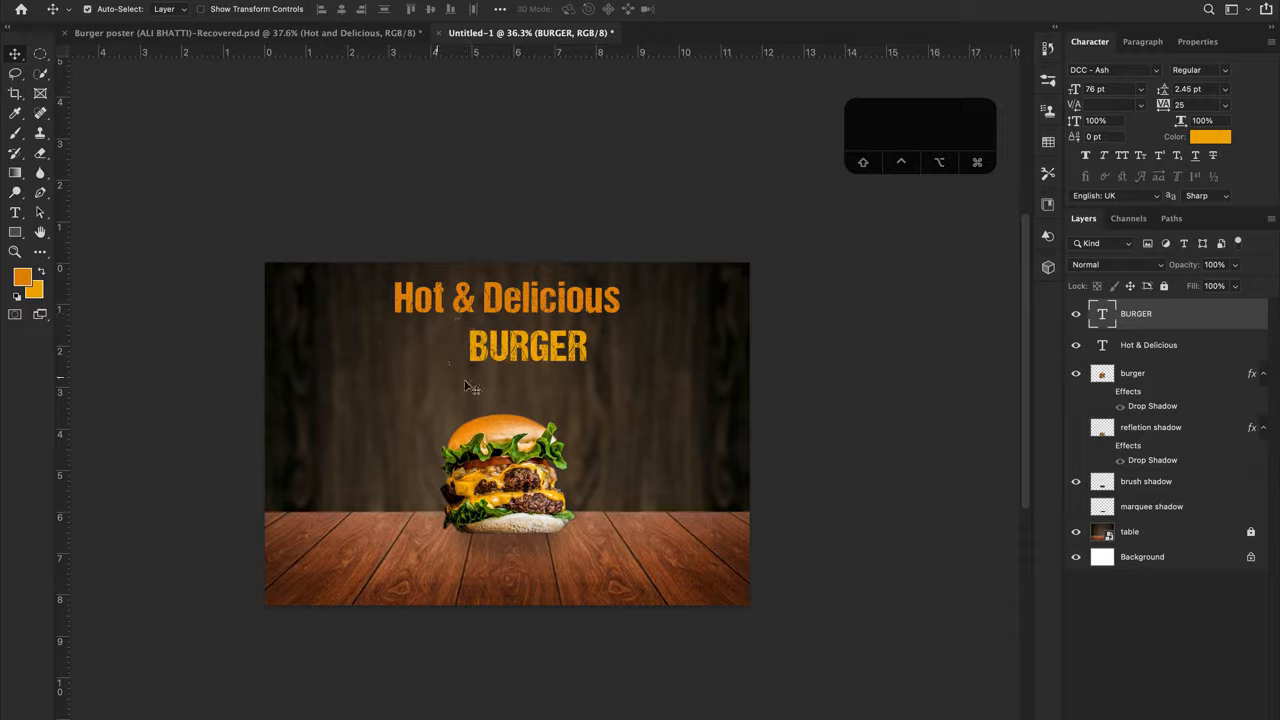
Increase the font size of the BURGER text to 121 pt
{"action": "left_click", "coordinate": [1130, 90]}
{"action": "scroll", "coordinate": [1130, 90], "scroll_direction": "up", "scroll_amount": 12}
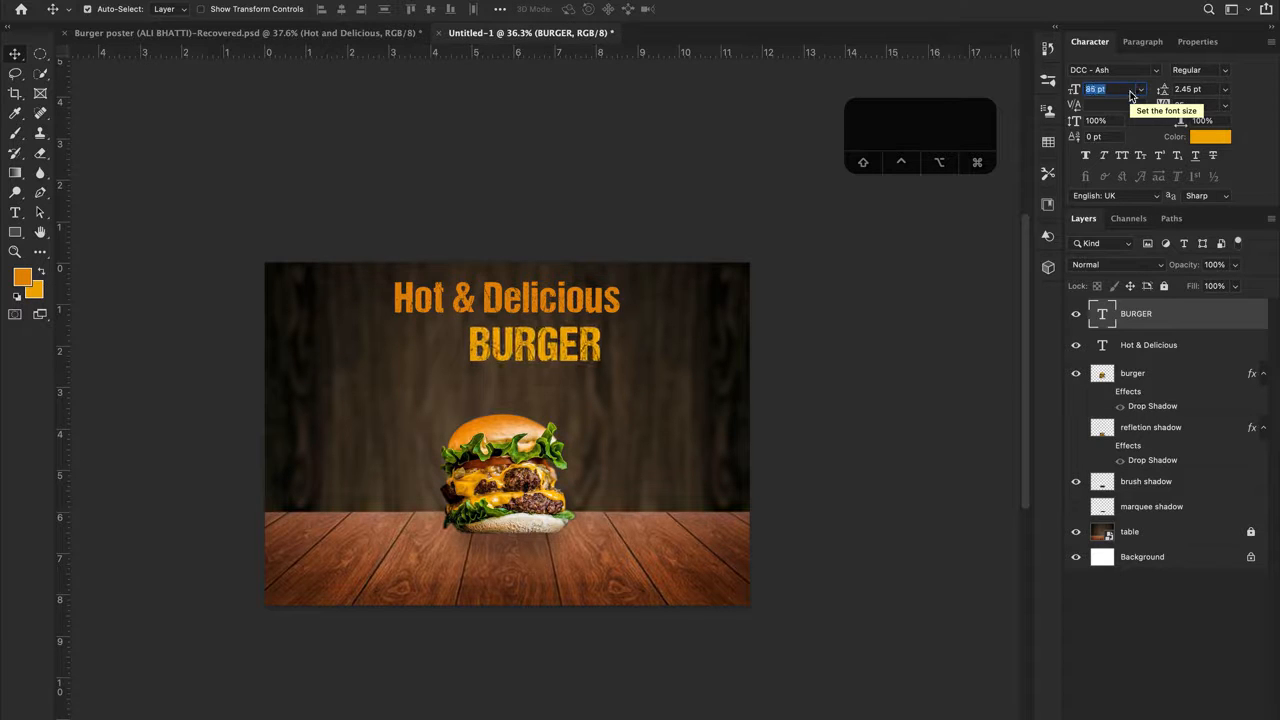
{"action": "scroll", "coordinate": [1130, 89], "scroll_direction": "up", "scroll_amount": 12}
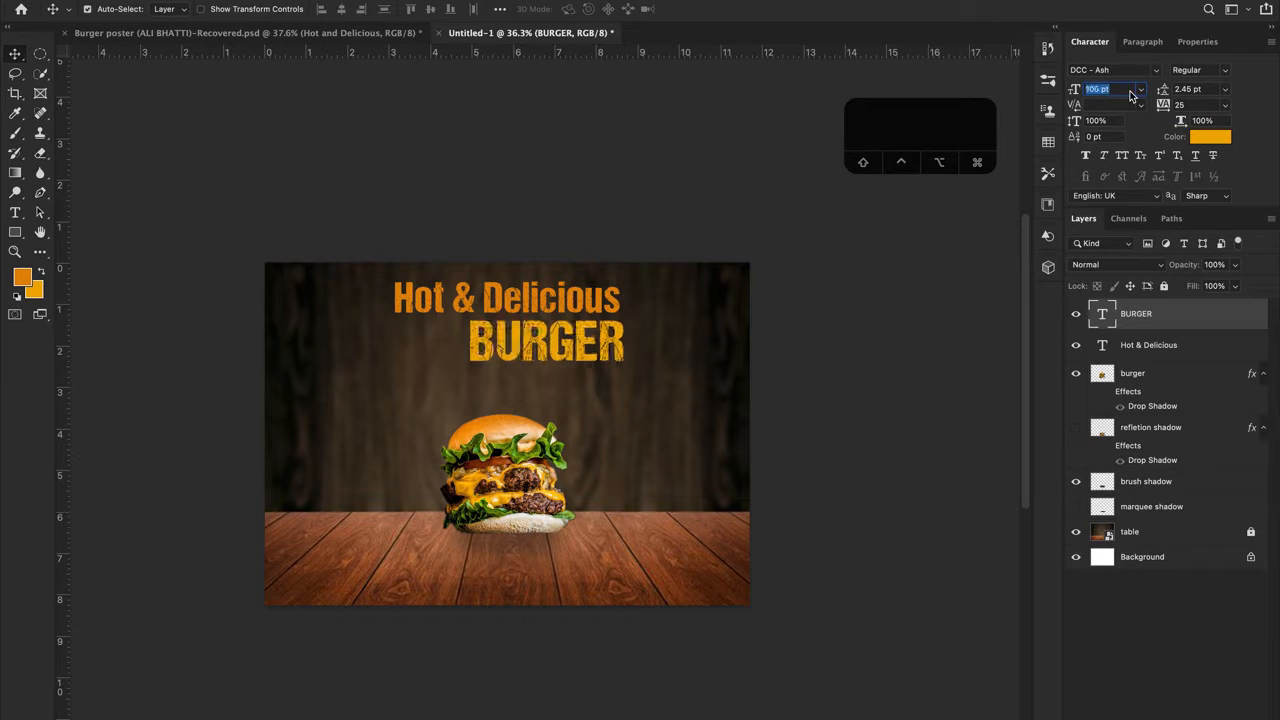
{"action": "scroll", "coordinate": [1129, 90], "scroll_direction": "up", "scroll_amount": 3}
{"action": "scroll", "coordinate": [1130, 90], "scroll_direction": "up", "scroll_amount": 5}
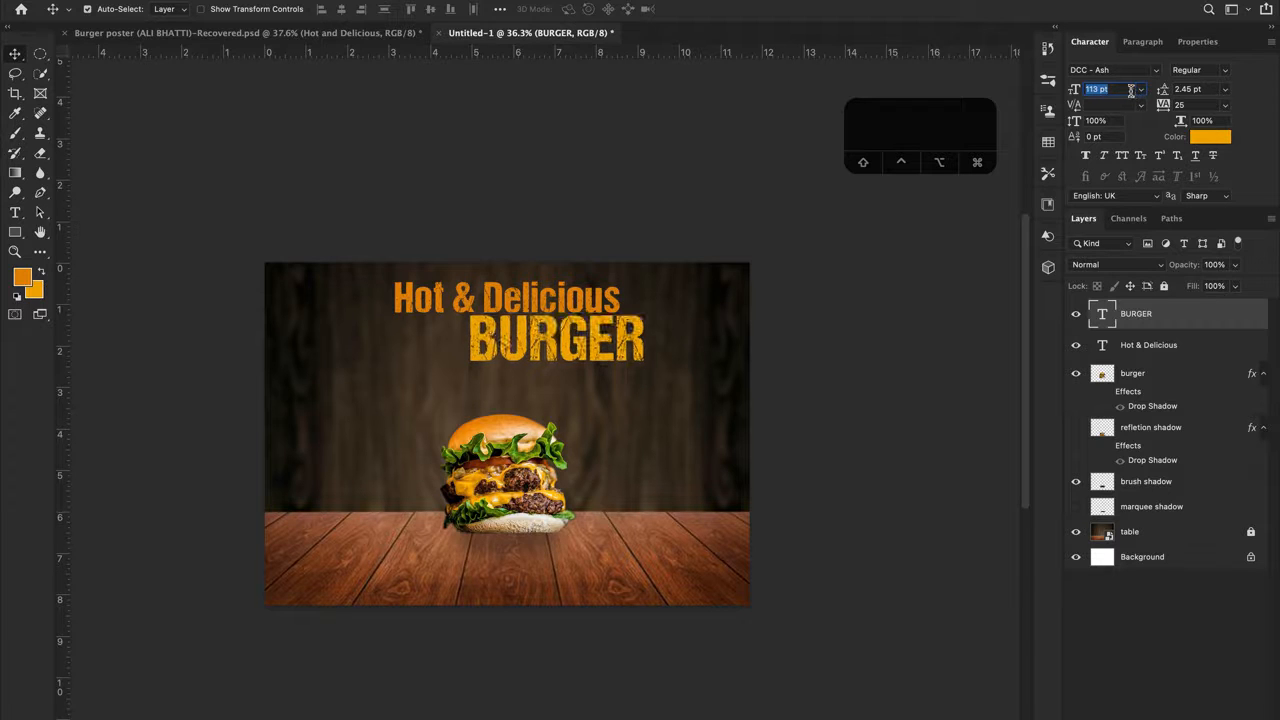
{"action": "scroll", "coordinate": [1133, 94], "scroll_direction": "up", "scroll_amount": 5}
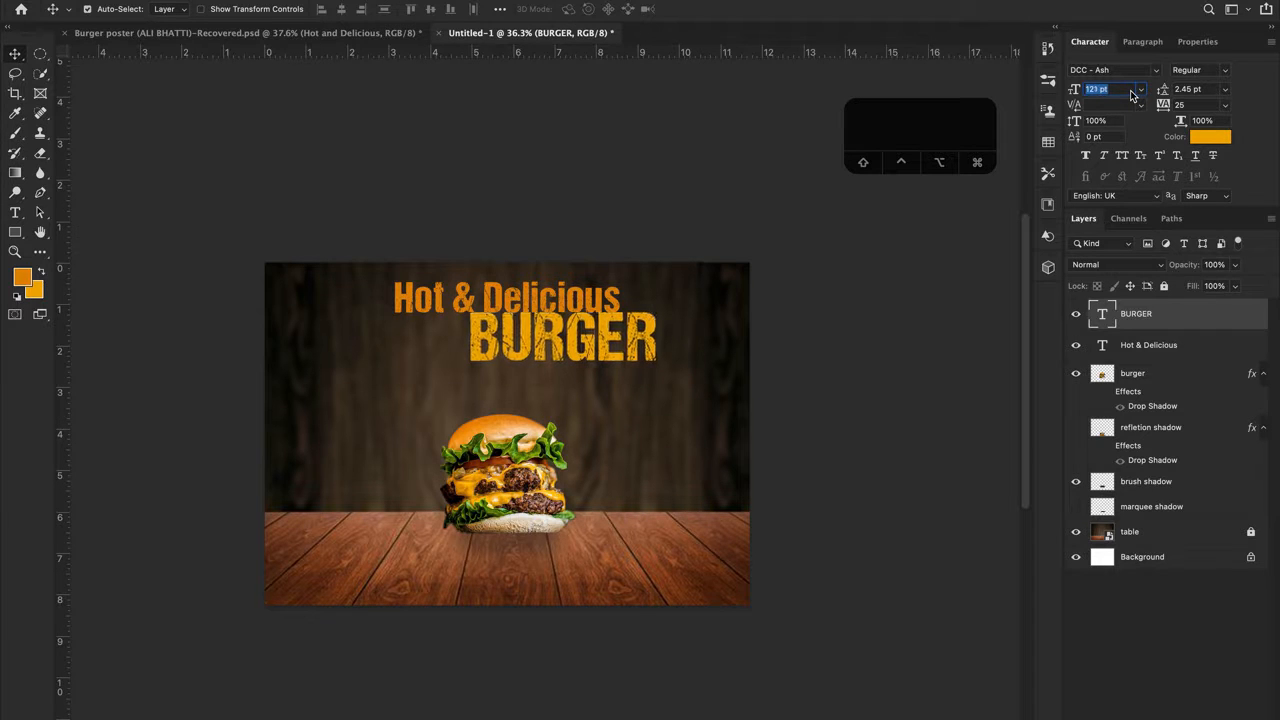
{"action": "left_click", "coordinate": [845, 457]}
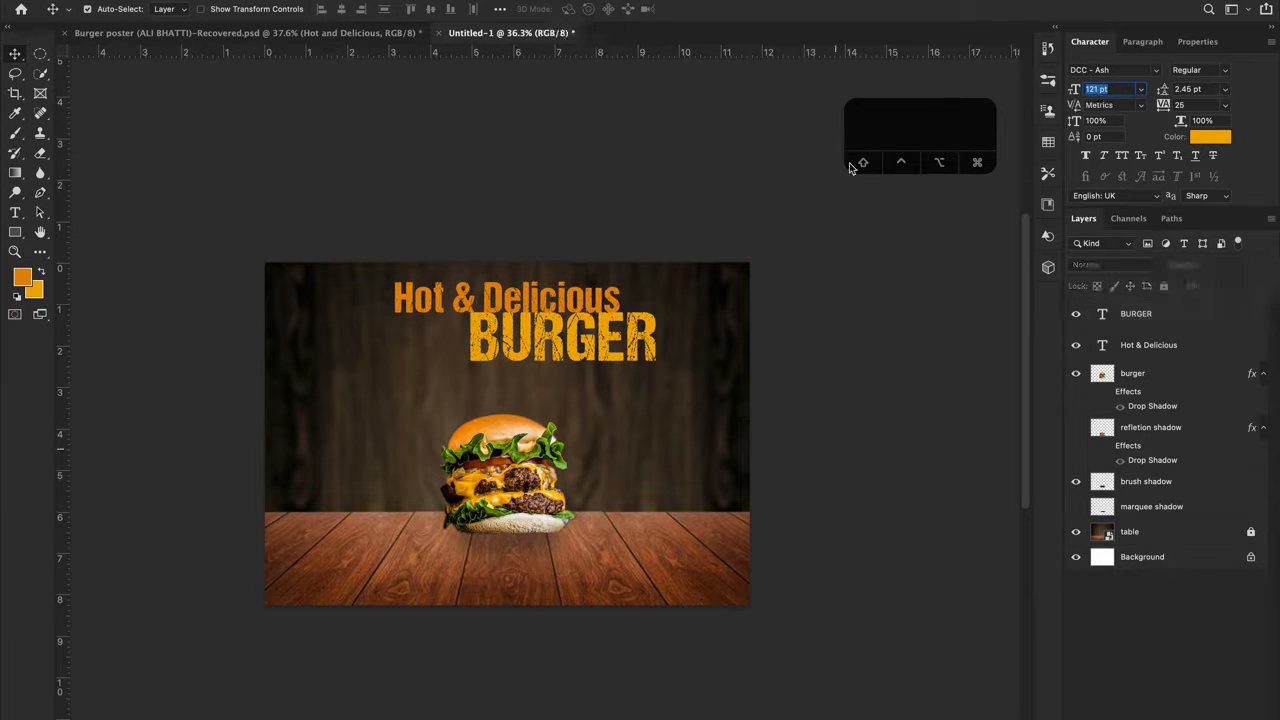
Move the enlarged BURGER text down into the gap between the "Hot & Delicious" title and the burger image
{"action": "left_click", "coordinate": [652, 256]}
{"action": "left_click", "coordinate": [640, 340]}
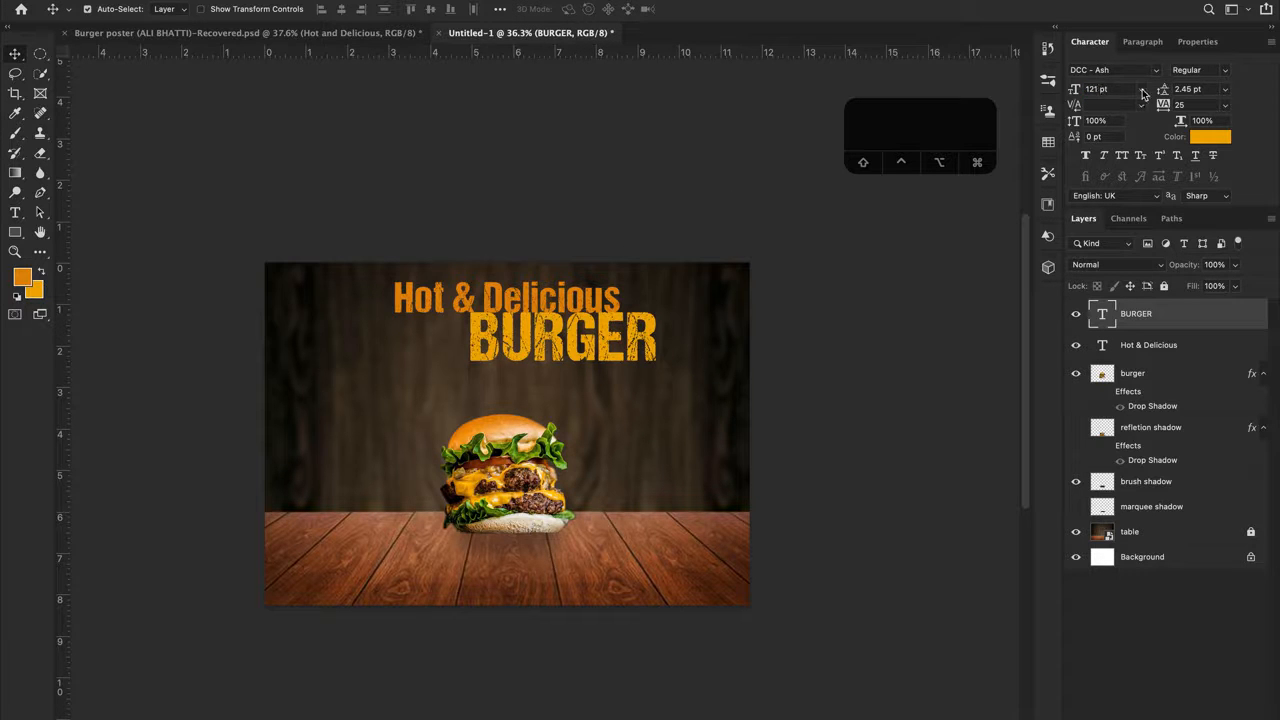
{"action": "left_click_drag", "start_coordinate": [553, 345], "coordinate": [479, 388]}
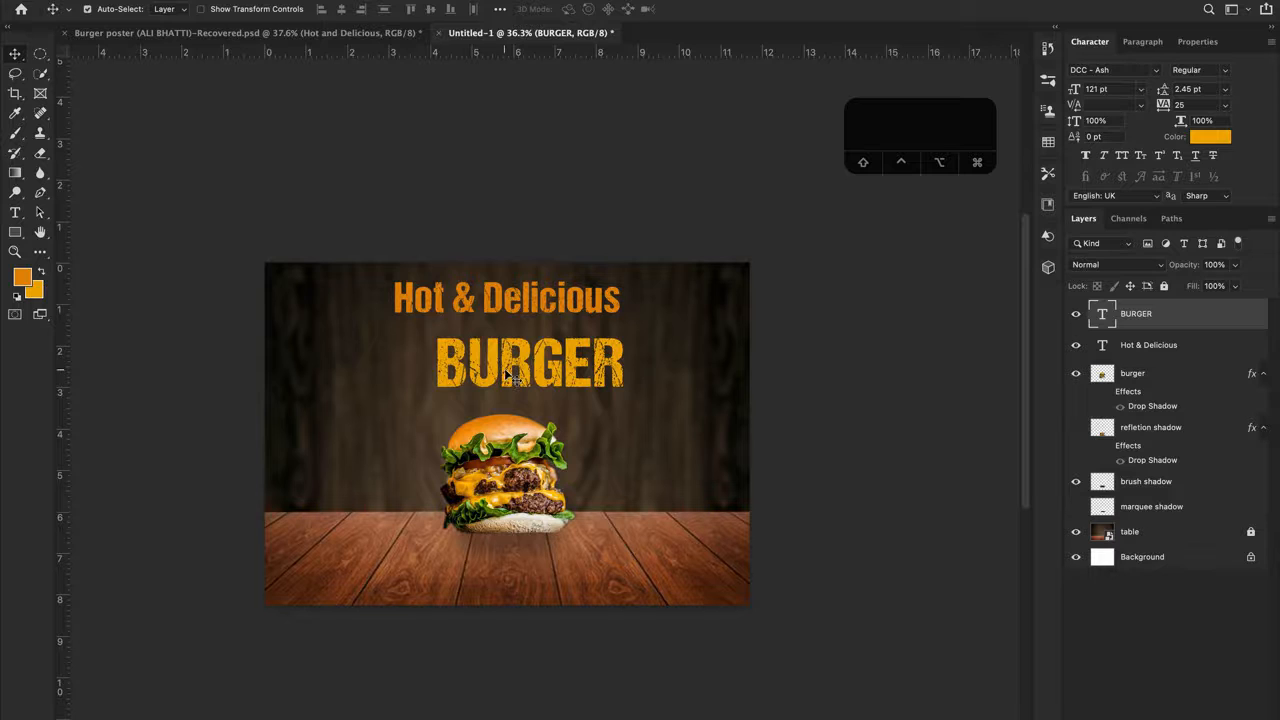
{"action": "left_click_drag", "start_coordinate": [510, 372], "coordinate": [507, 358]}
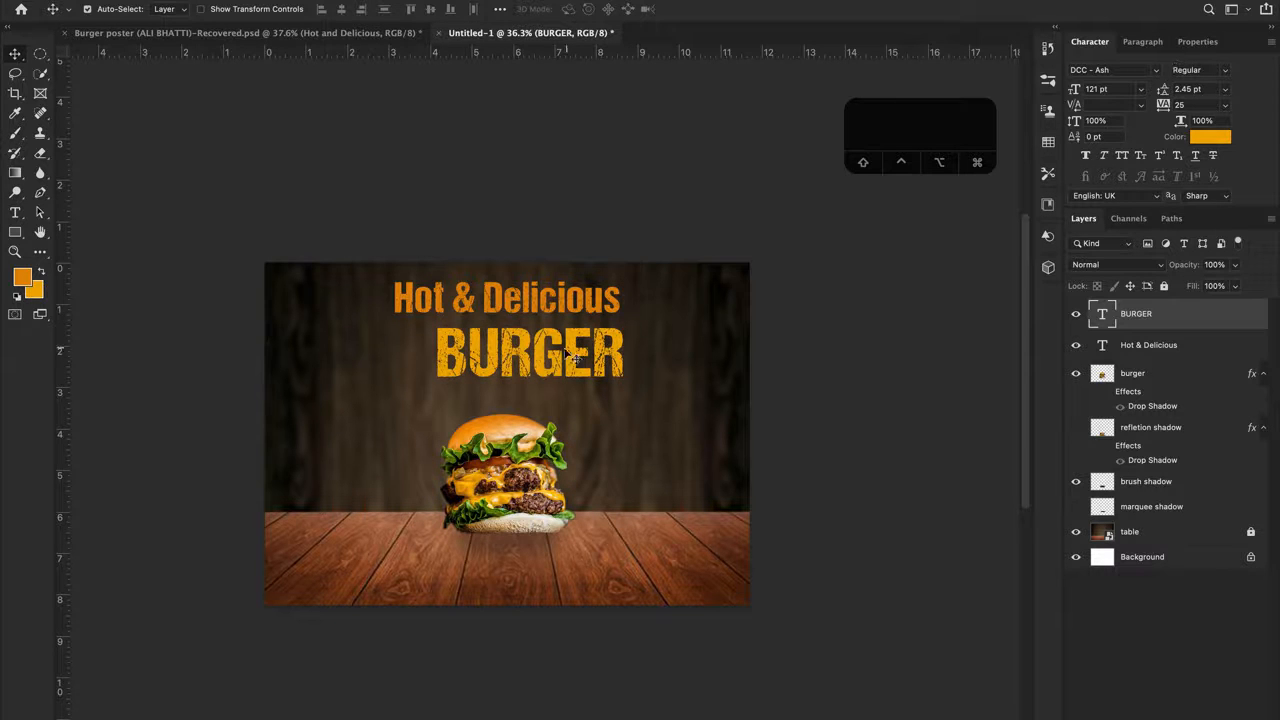
{"action": "left_click_drag", "start_coordinate": [549, 365], "coordinate": [587, 372]}
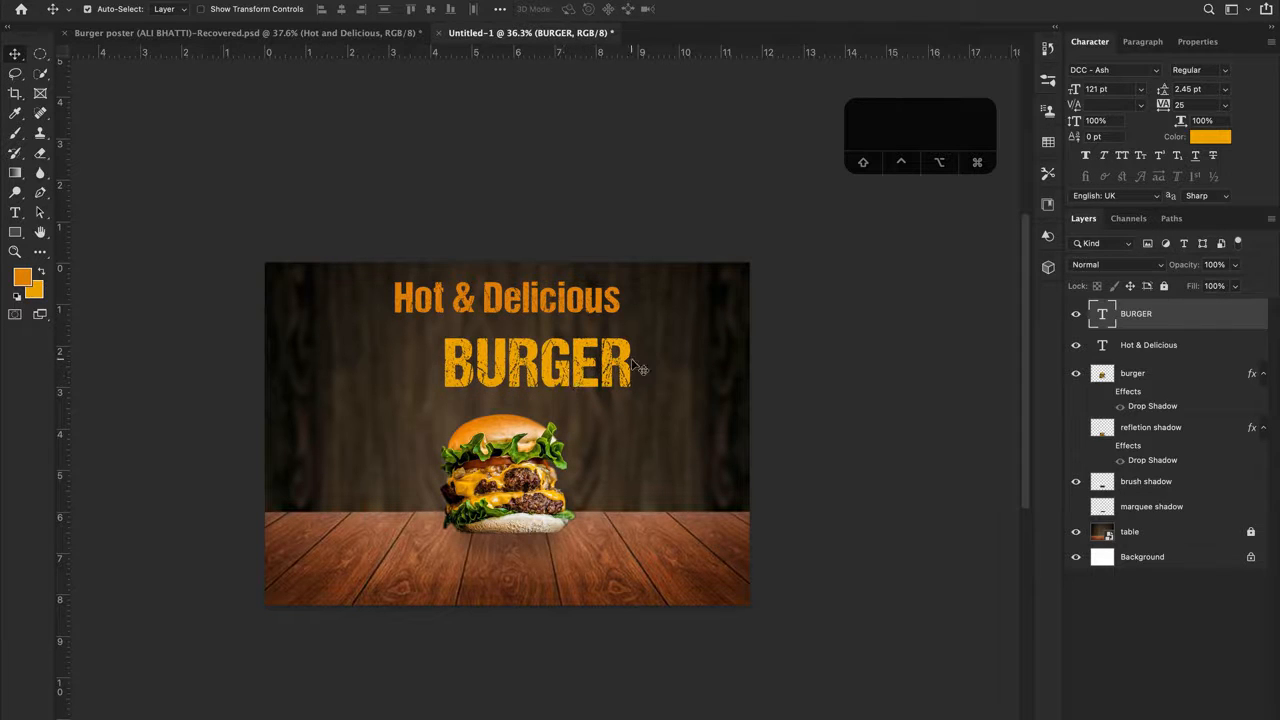
Enlarge only the letter G in the BURGER text to 191 pt and commit the text edit
{"action": "double_click", "coordinate": [557, 370]}
{"action": "left_click", "coordinate": [542, 372]}
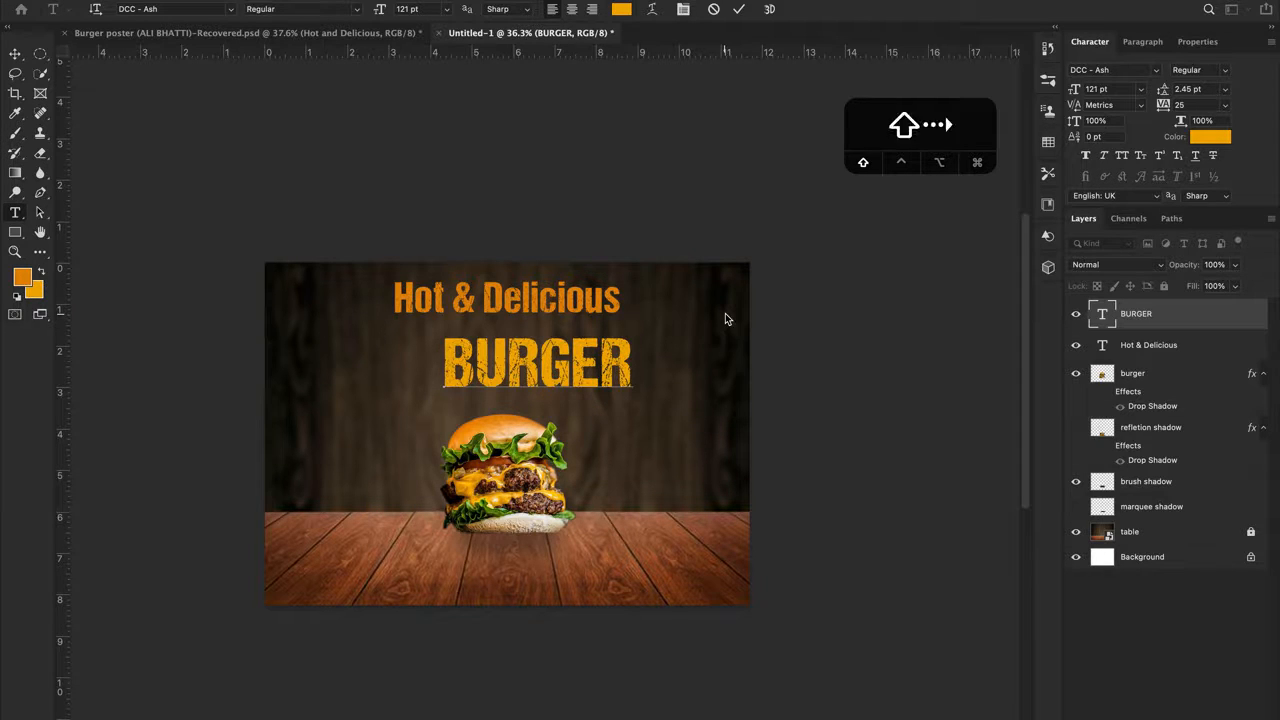
{"action": "key", "text": "shift+Right"}
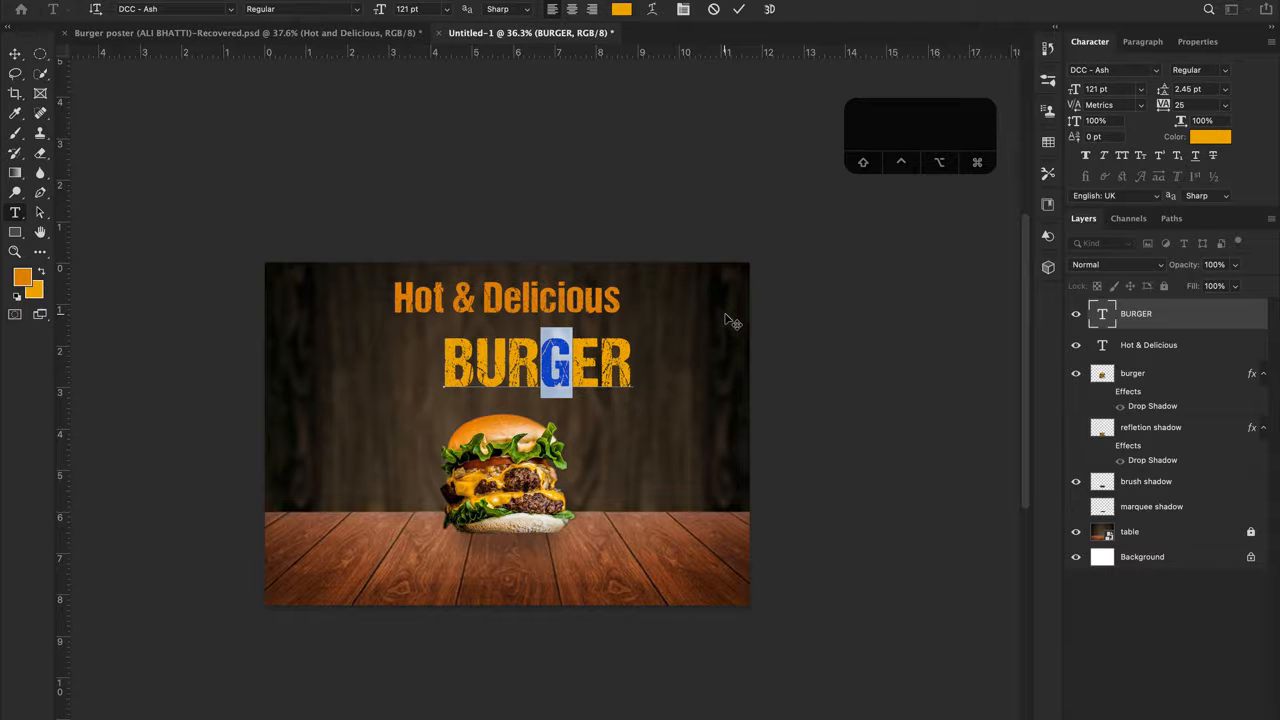
{"action": "left_click", "coordinate": [1114, 87]}
{"action": "scroll", "coordinate": [1117, 88], "scroll_direction": "up", "scroll_amount": 20}
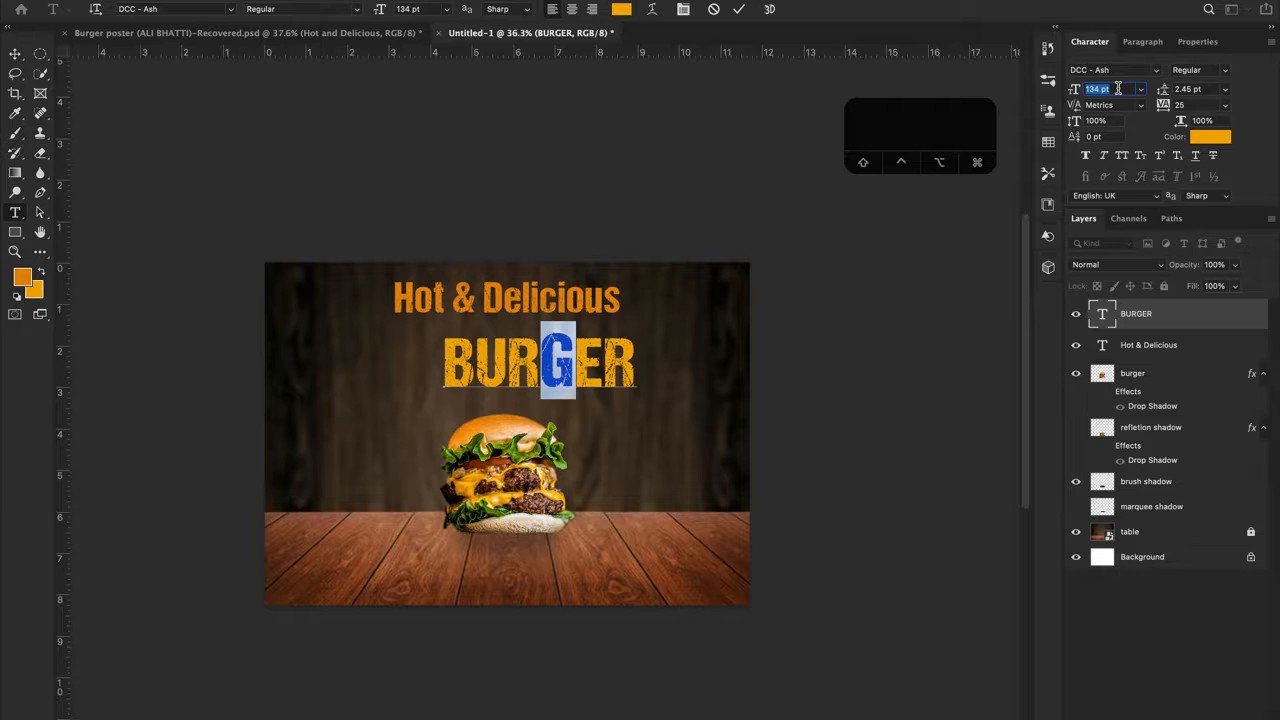
{"action": "scroll", "coordinate": [1118, 88], "scroll_direction": "up", "scroll_amount": 20}
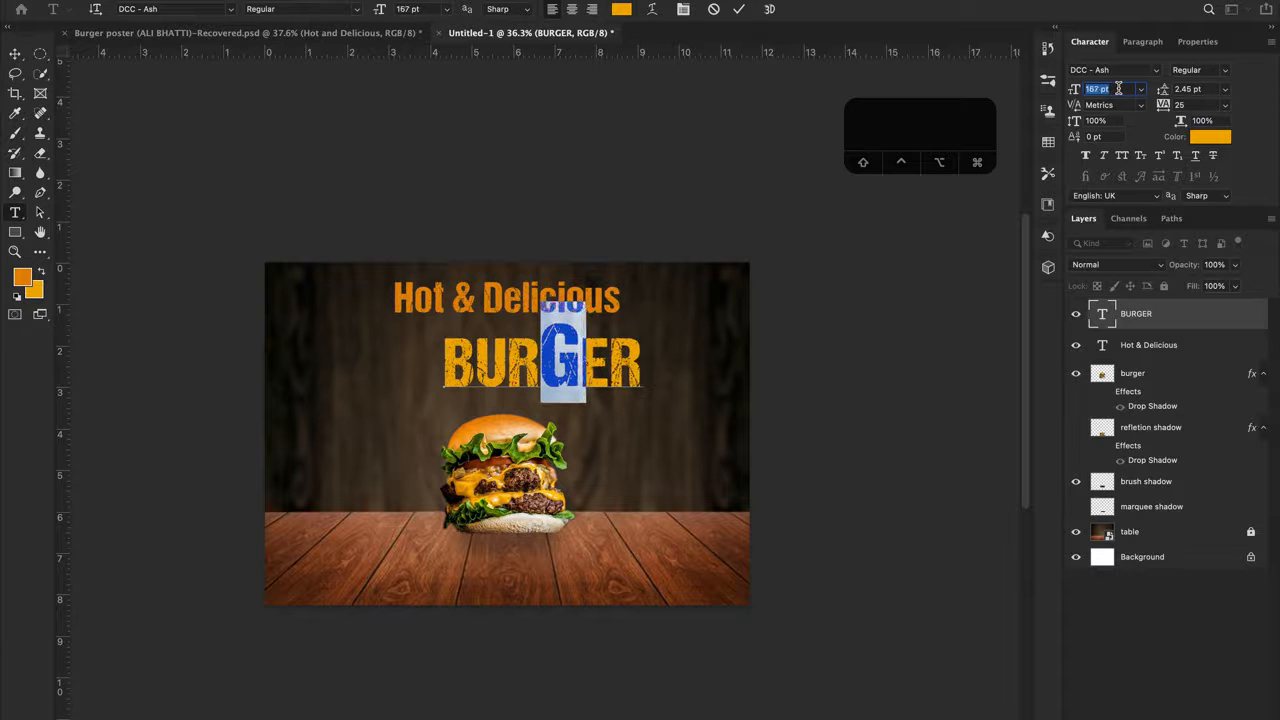
{"action": "scroll", "coordinate": [1118, 88], "scroll_direction": "up", "scroll_amount": 13}
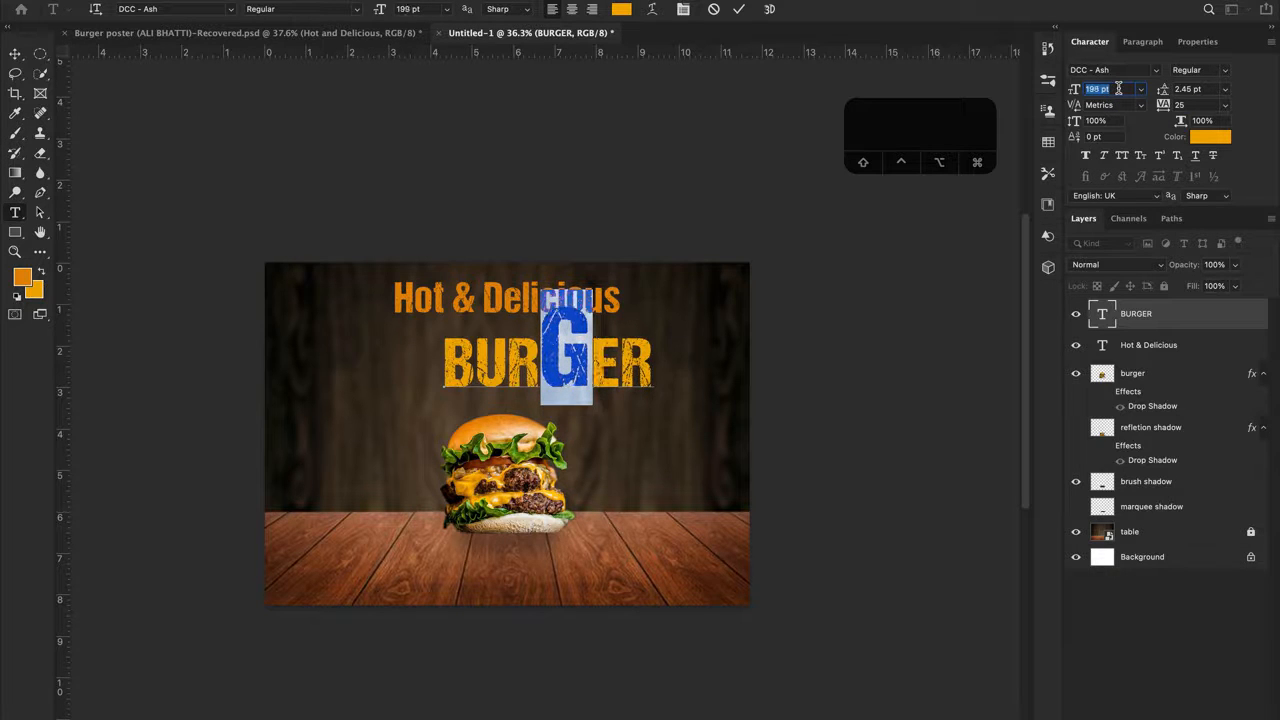
{"action": "scroll", "coordinate": [1118, 88], "scroll_direction": "down", "scroll_amount": 8}
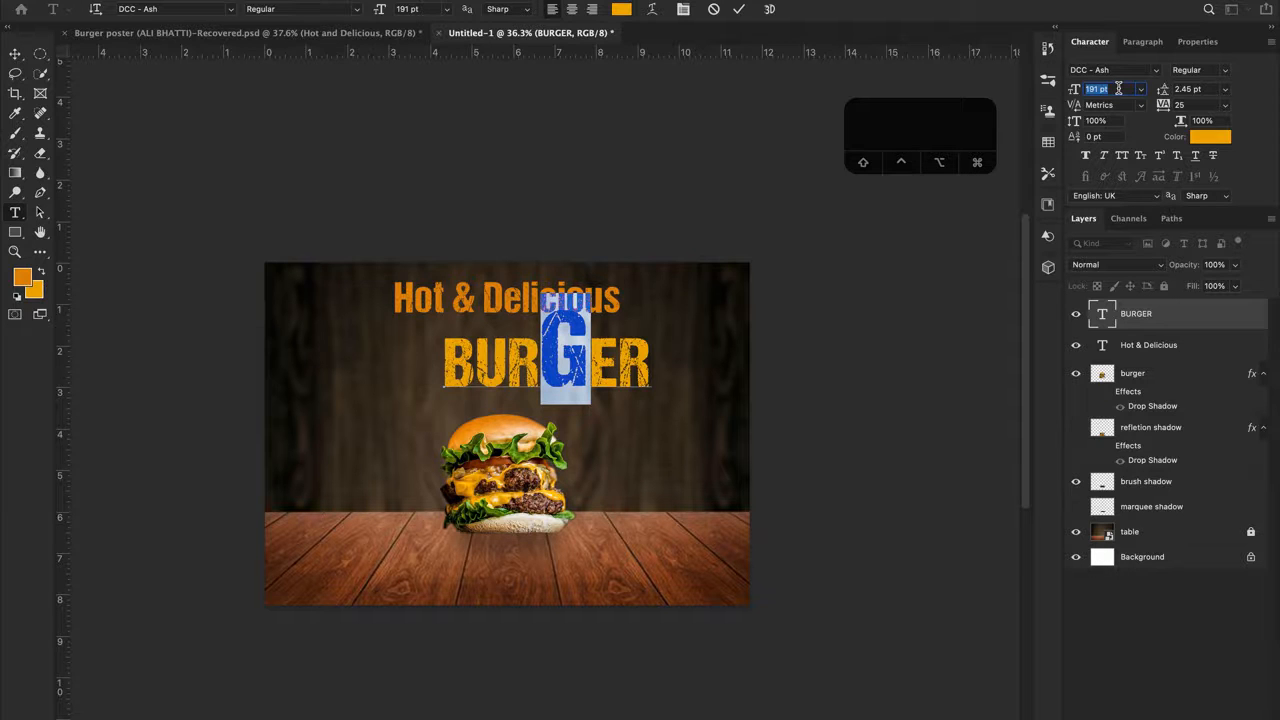
{"action": "left_click", "coordinate": [741, 12]}
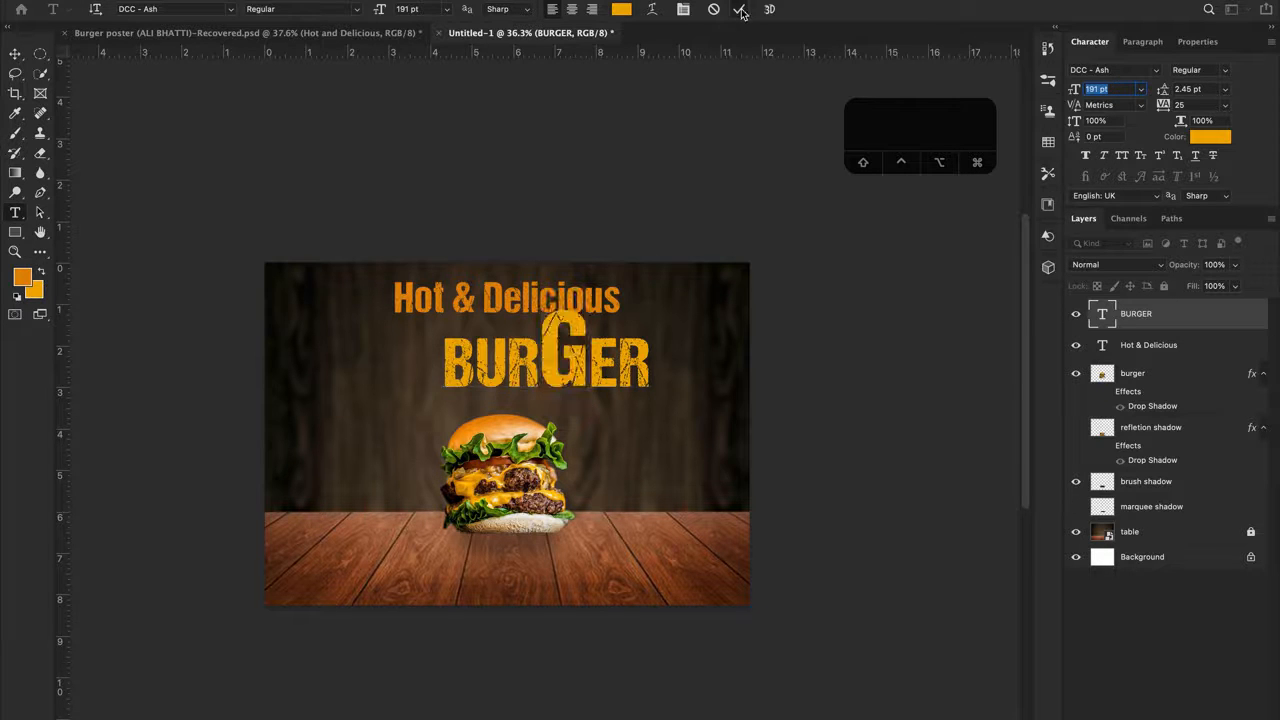
Move the BURGER text right and slightly down, placing it just above the burger image
{"action": "key", "text": "v"}
{"action": "left_click_drag", "start_coordinate": [578, 378], "coordinate": [616, 382]}
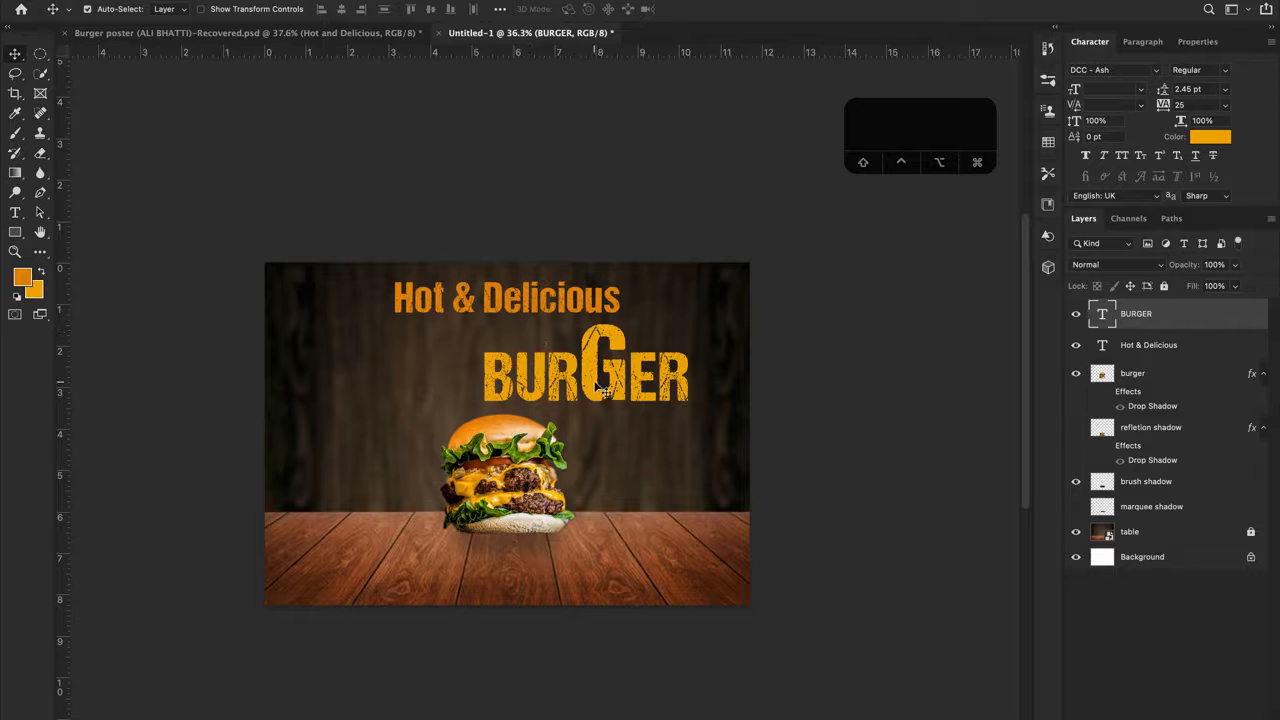
{"action": "left_click_drag", "start_coordinate": [592, 396], "coordinate": [587, 397]}
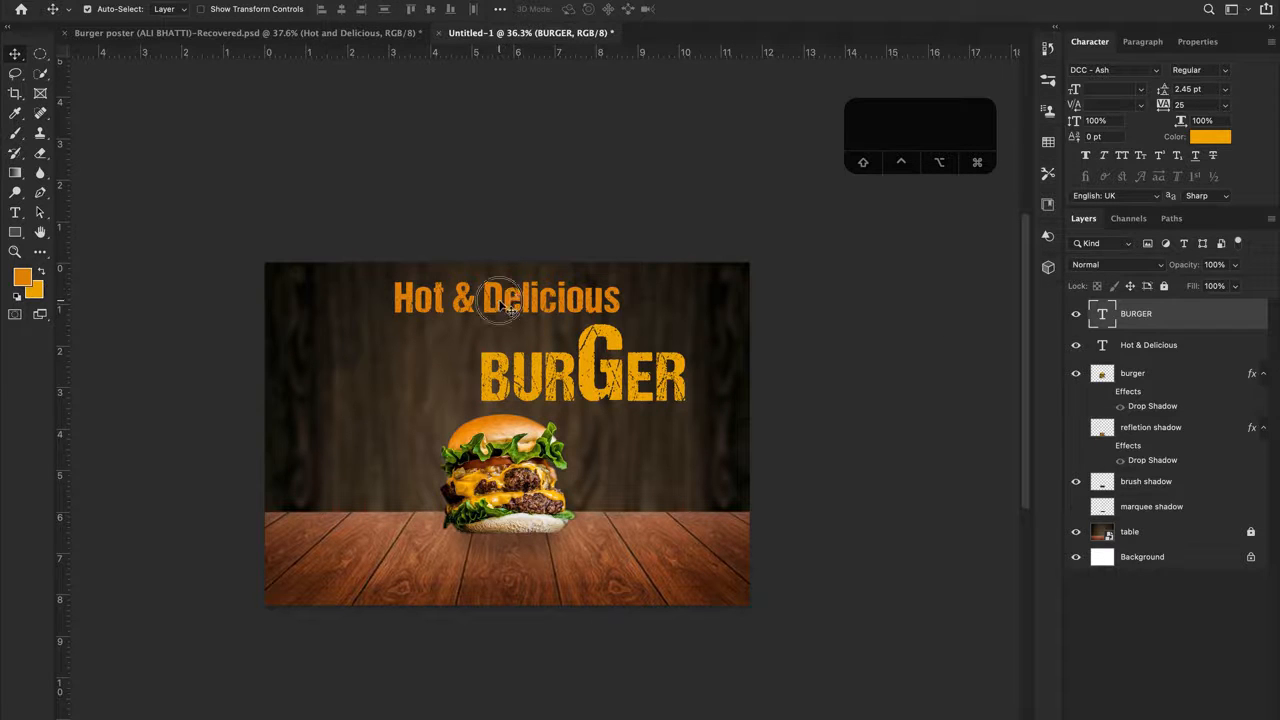
Try All Caps, Small Caps and Faux Bold one after another on the "Hot & Delicious" title, turning each off again
{"action": "left_click", "coordinate": [507, 307]}
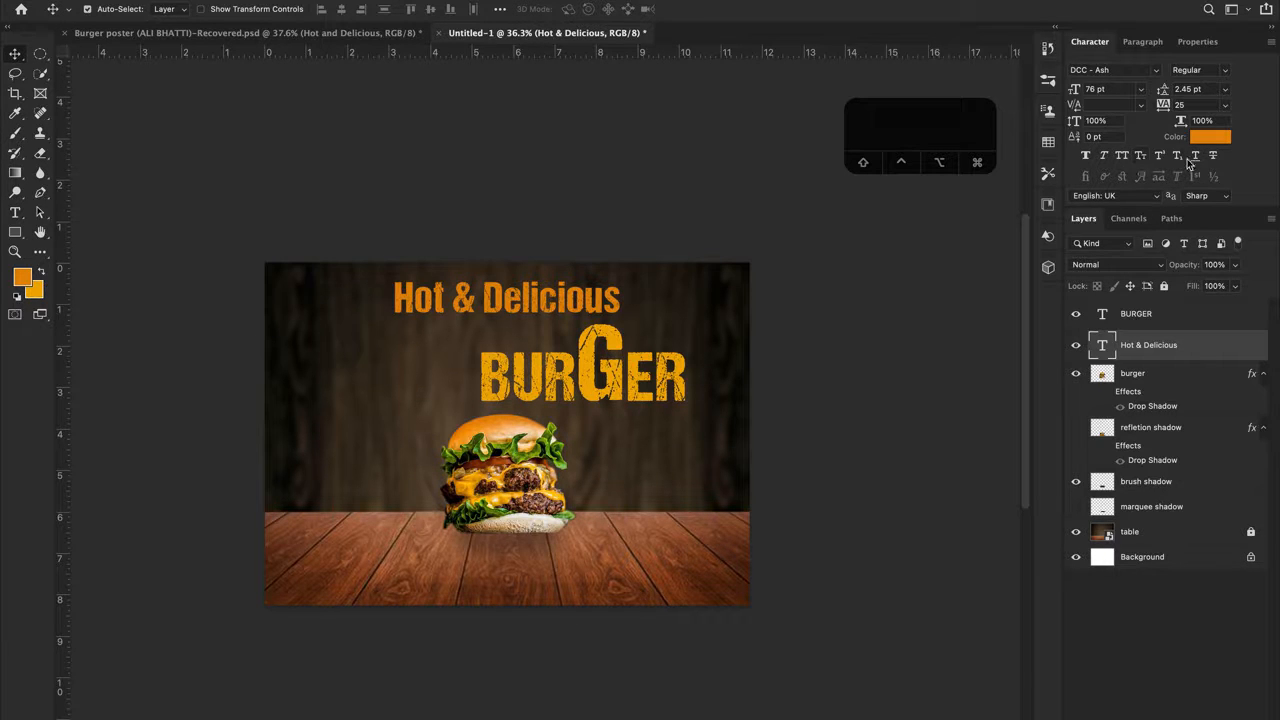
{"action": "left_click", "coordinate": [1122, 156]}
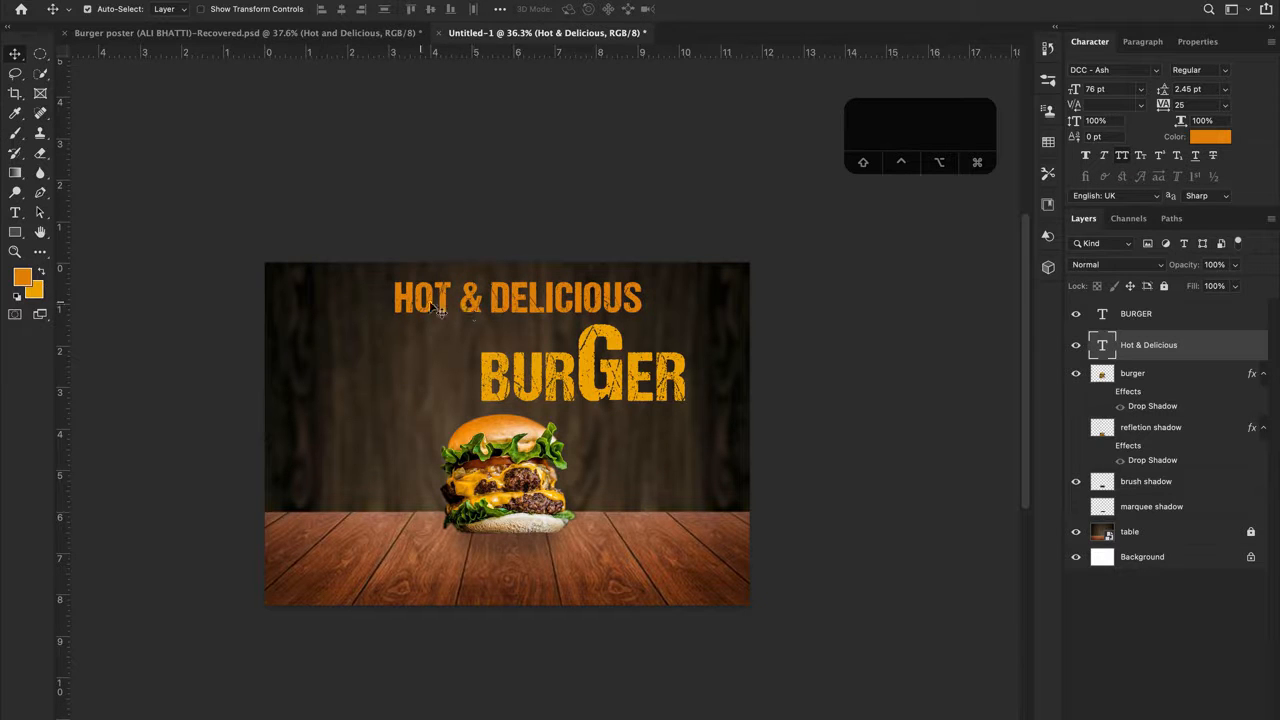
{"action": "left_click", "coordinate": [1122, 157]}
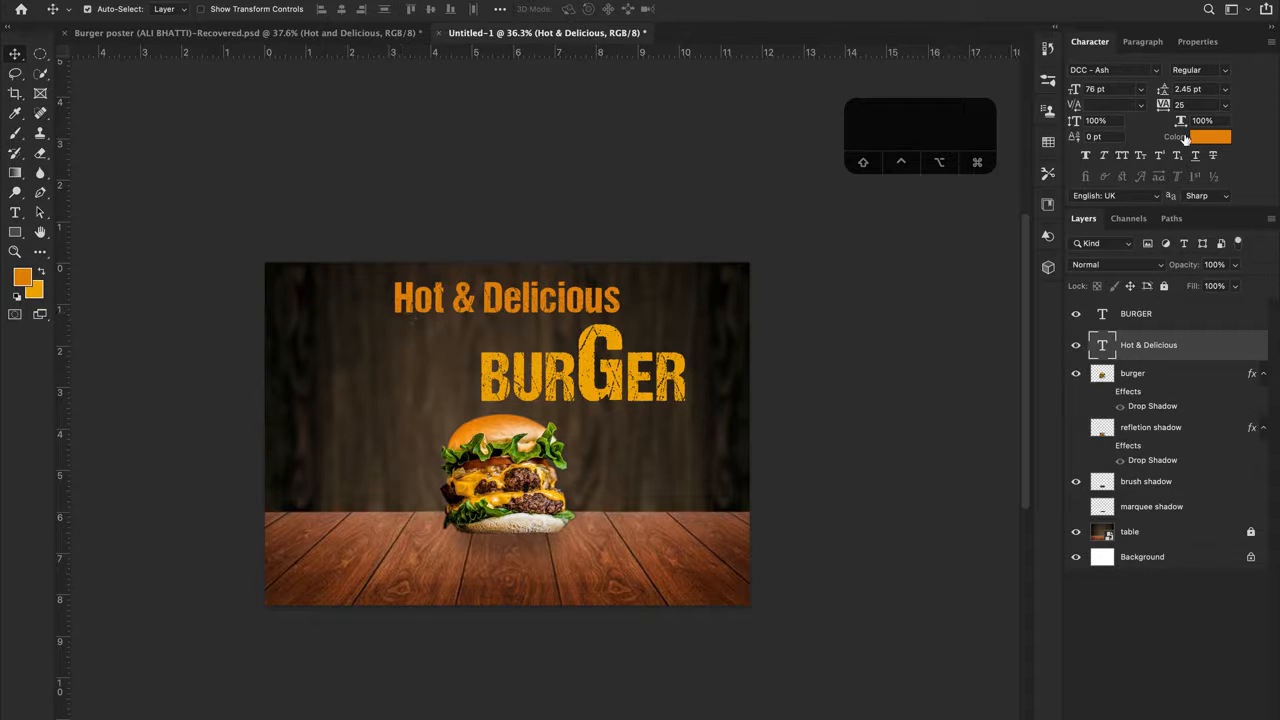
{"action": "left_click", "coordinate": [1141, 163]}
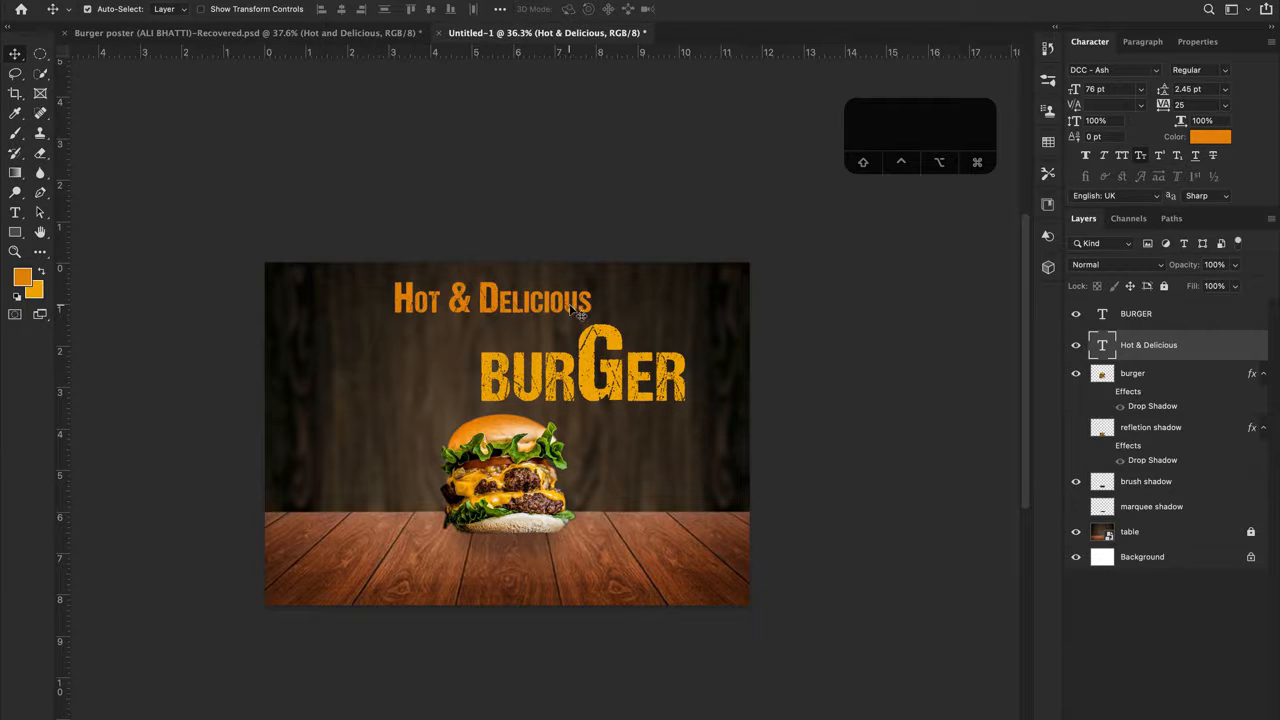
{"action": "left_click", "coordinate": [1140, 156]}
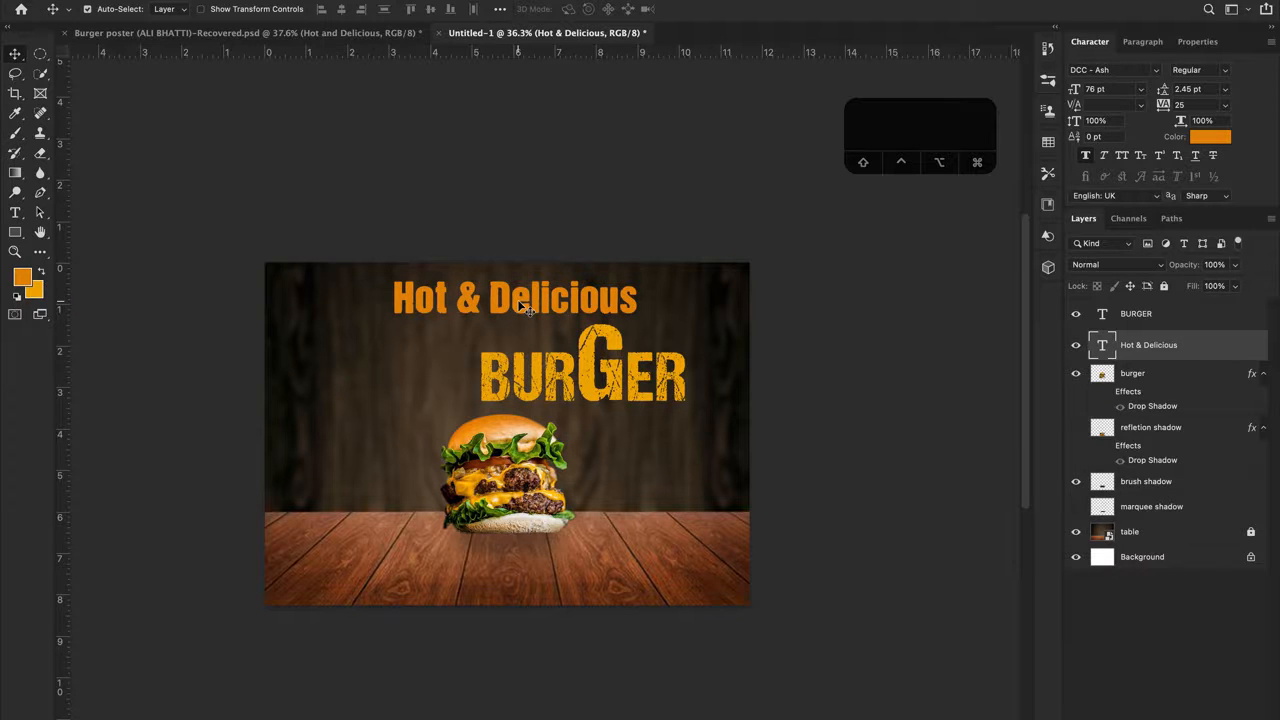
{"action": "scroll", "coordinate": [527, 310], "scroll_direction": "up", "scroll_amount": 3}
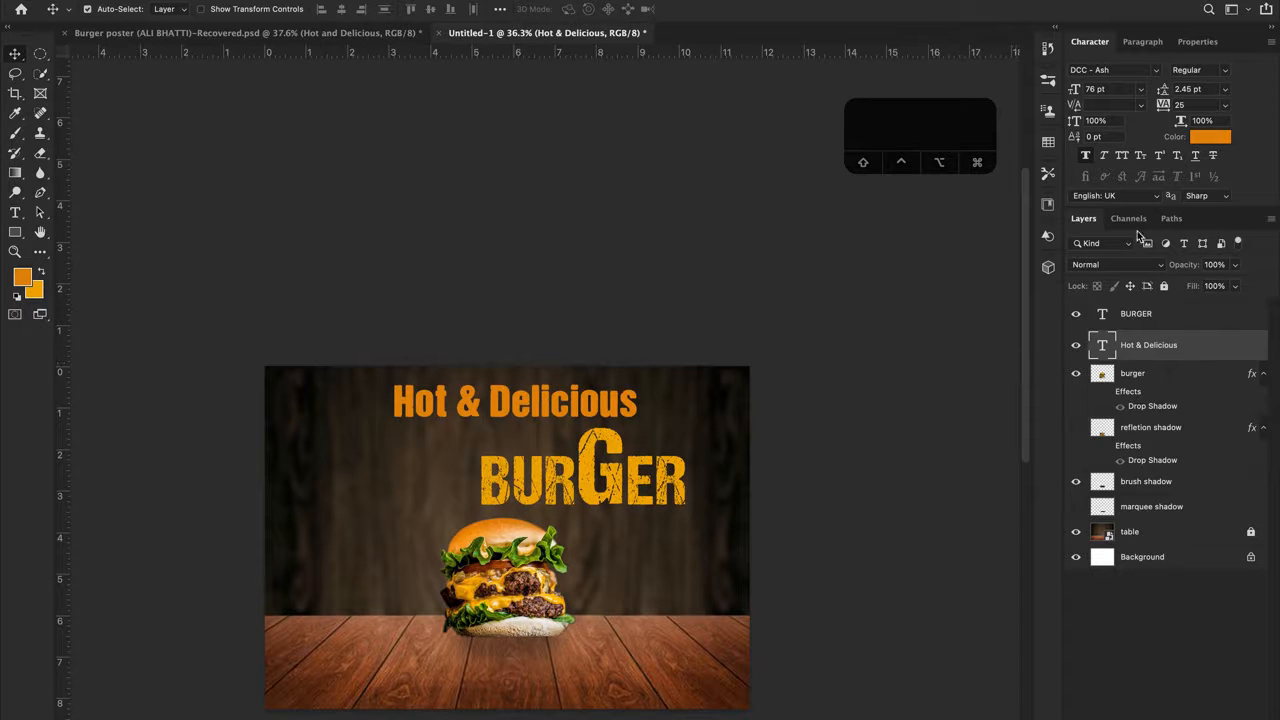
{"action": "left_click", "coordinate": [1084, 157]}
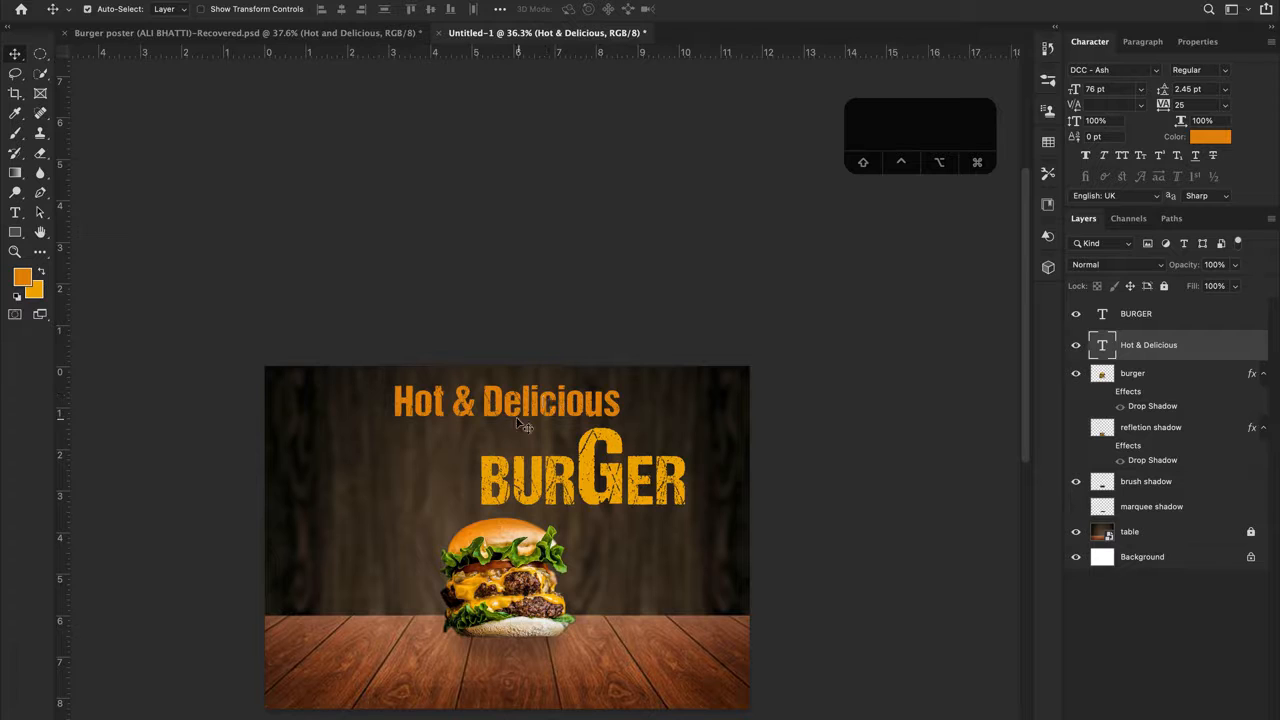
Apply Small Caps to the "Hot & Delicious" title and set its font size to 87 pt
{"action": "left_click", "coordinate": [1142, 157]}
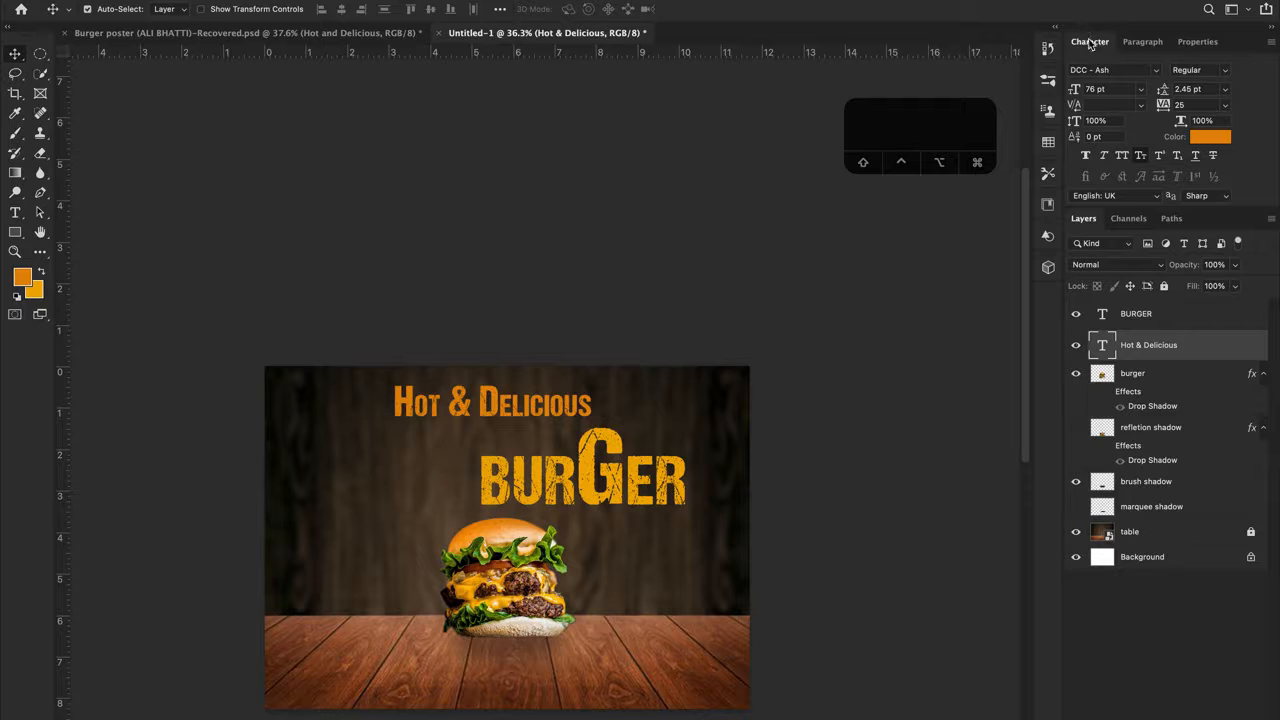
{"action": "left_click", "coordinate": [1112, 88]}
{"action": "scroll", "coordinate": [1114, 89], "scroll_direction": "up", "scroll_amount": 9}
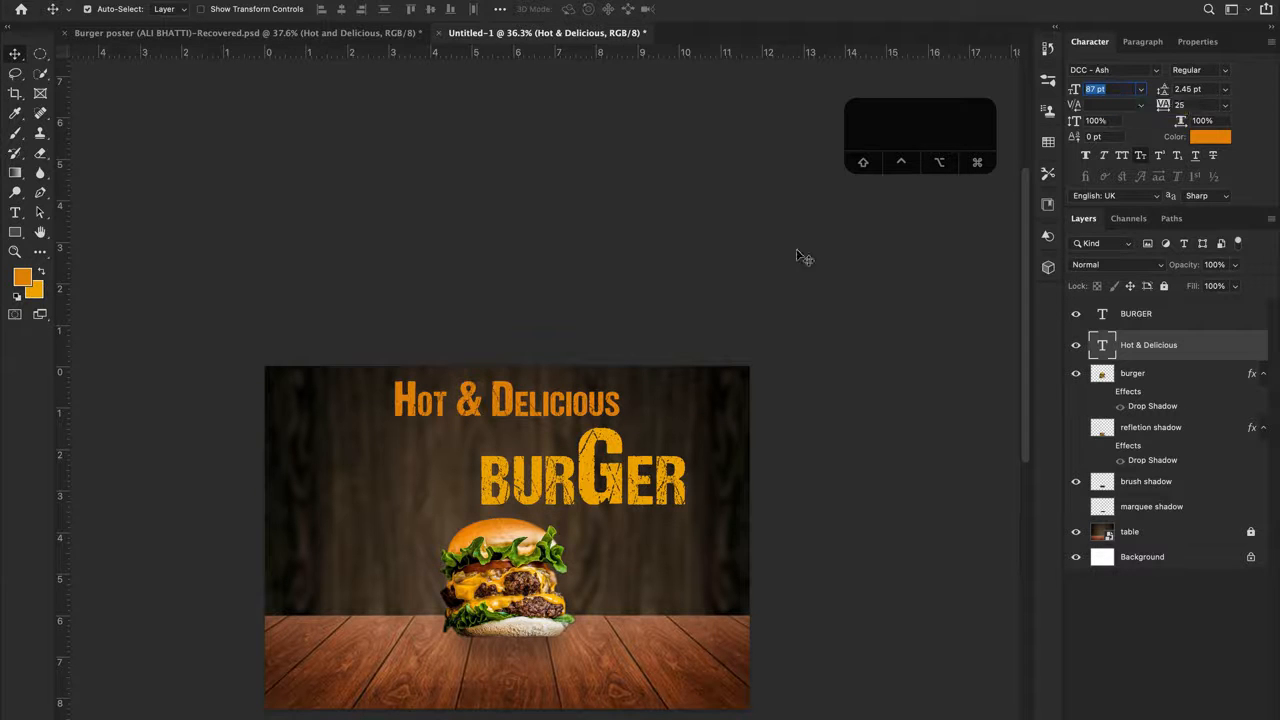
Shift the title slightly left and move BURGER up so its G overlaps the title's end, with the BURGER layer beneath
{"action": "left_click", "coordinate": [501, 422]}
{"action": "left_click_drag", "start_coordinate": [501, 422], "coordinate": [484, 485]}
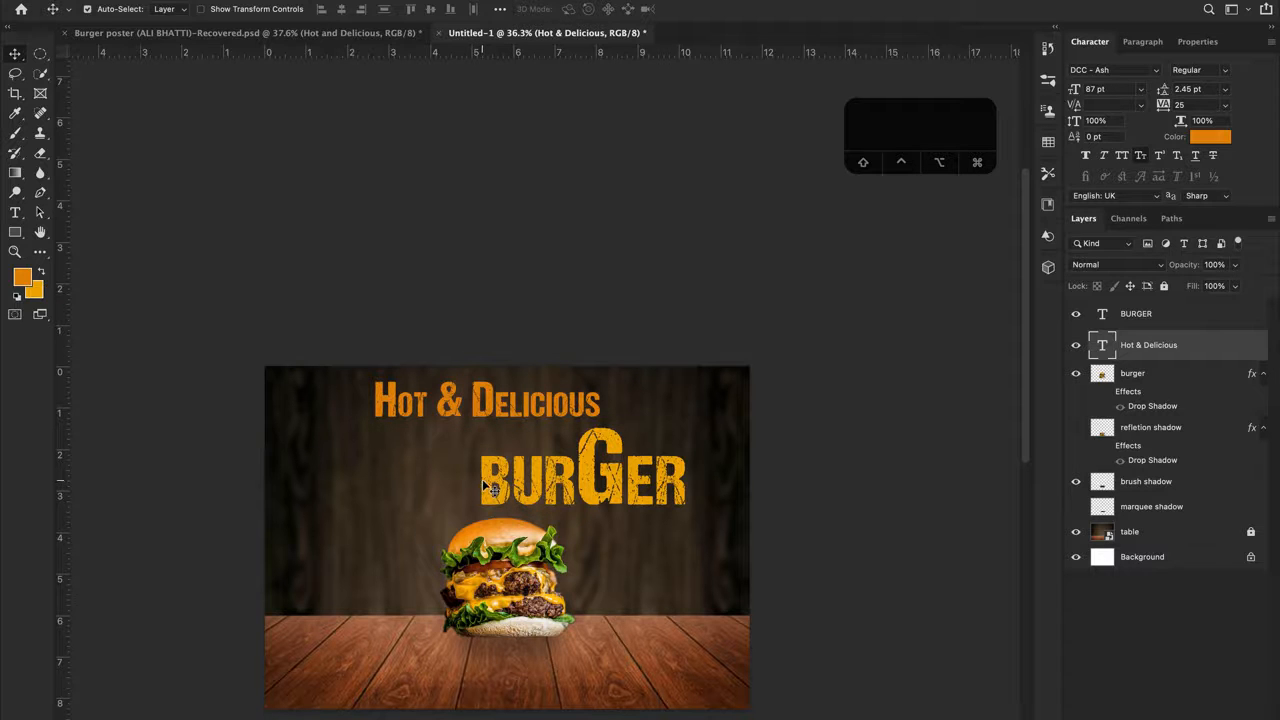
{"action": "left_click_drag", "start_coordinate": [590, 474], "coordinate": [583, 447]}
{"action": "left_click_drag", "start_coordinate": [1164, 318], "coordinate": [1162, 357]}
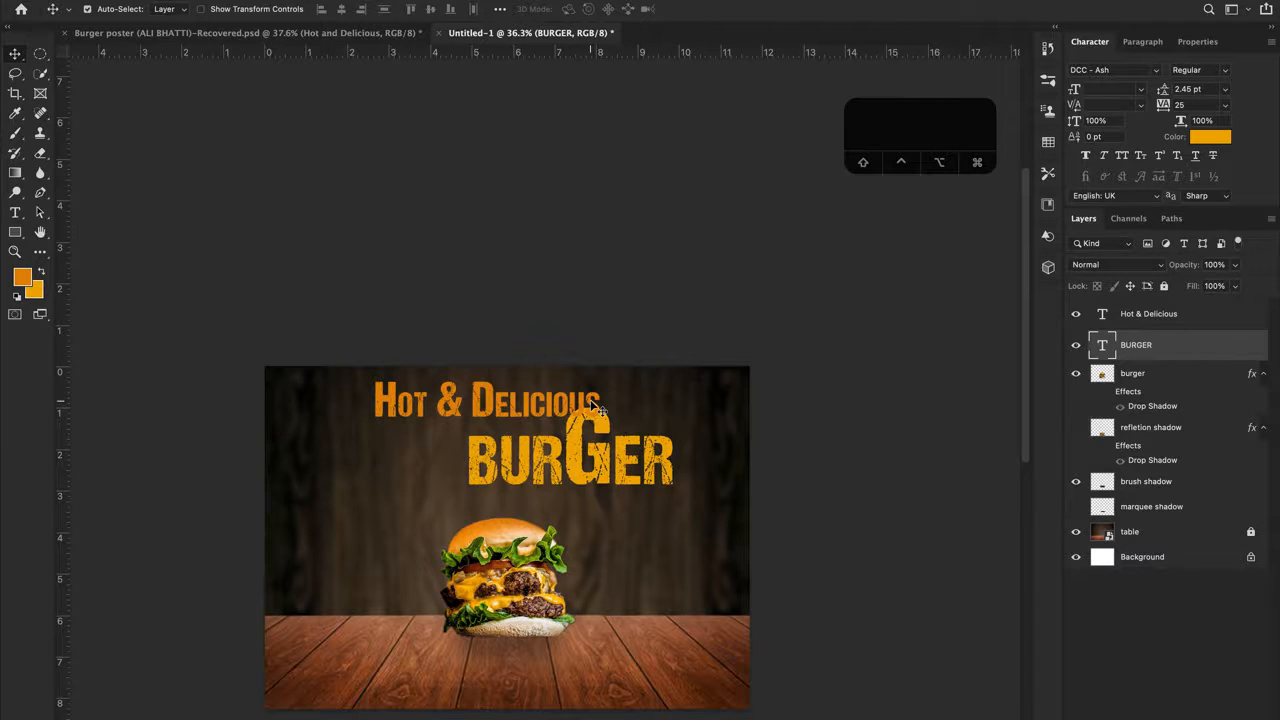
Duplicate the "Hot & Delicious" title and place the copy lower left, beside the top of the burger
{"action": "scroll", "coordinate": [515, 425], "scroll_direction": "left", "scroll_amount": 3}
{"action": "scroll", "coordinate": [515, 425], "scroll_direction": "down", "scroll_amount": 3}
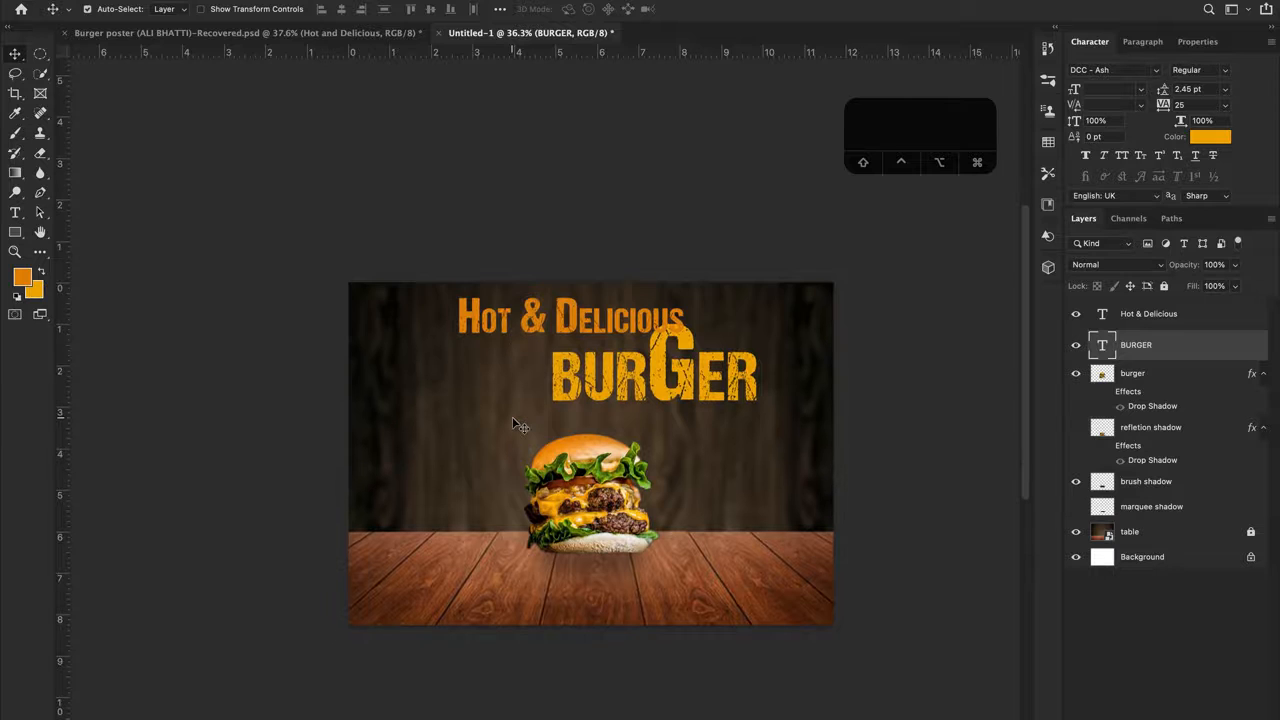
{"action": "left_click", "coordinate": [480, 325]}
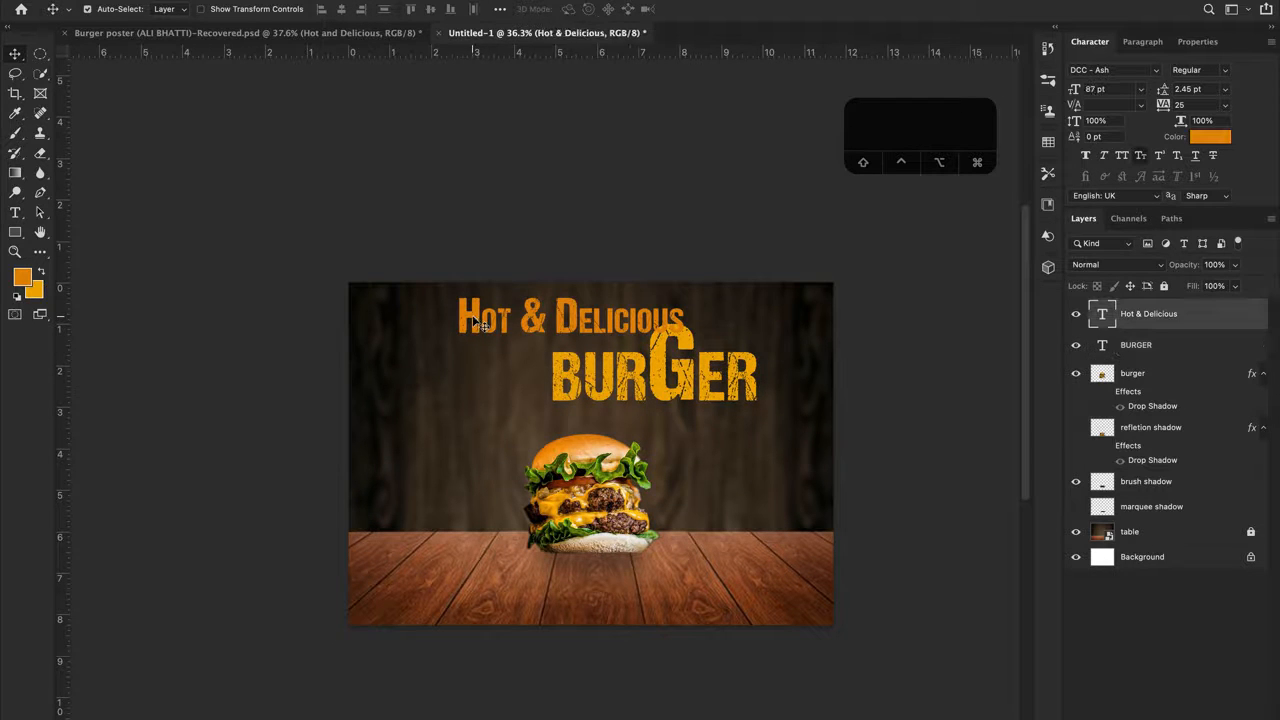
{"action": "left_click_drag", "start_coordinate": [476, 324], "coordinate": [393, 404]}
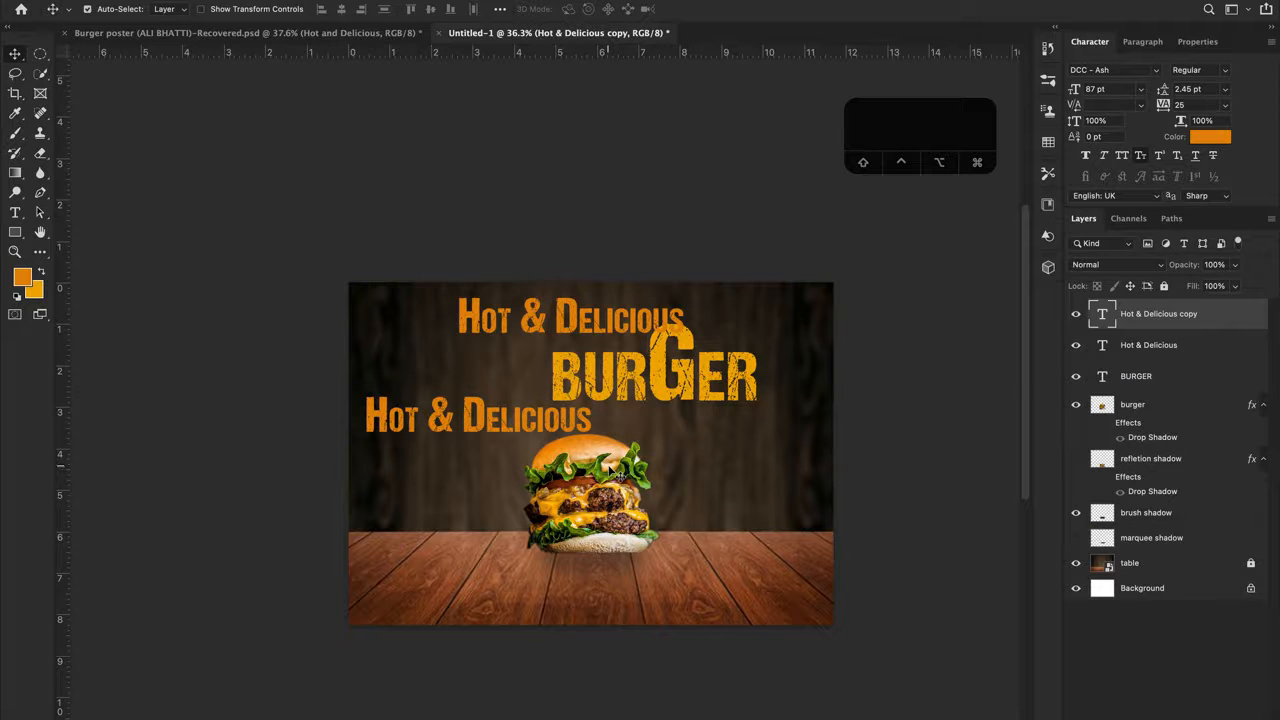
Hide the burger and brush shadow layers and move the title copy into the empty area below BURGER
{"action": "left_click", "coordinate": [1076, 404]}
{"action": "left_click", "coordinate": [1075, 513]}
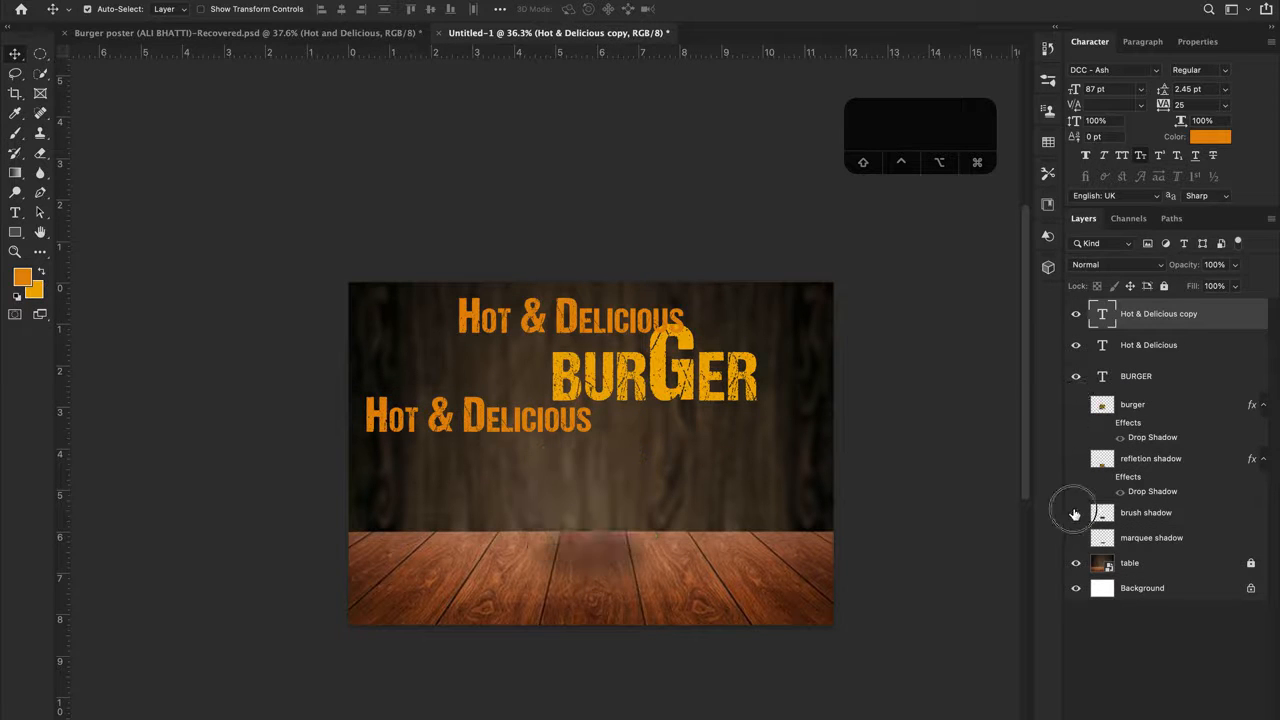
{"action": "left_click_drag", "start_coordinate": [480, 425], "coordinate": [521, 457]}
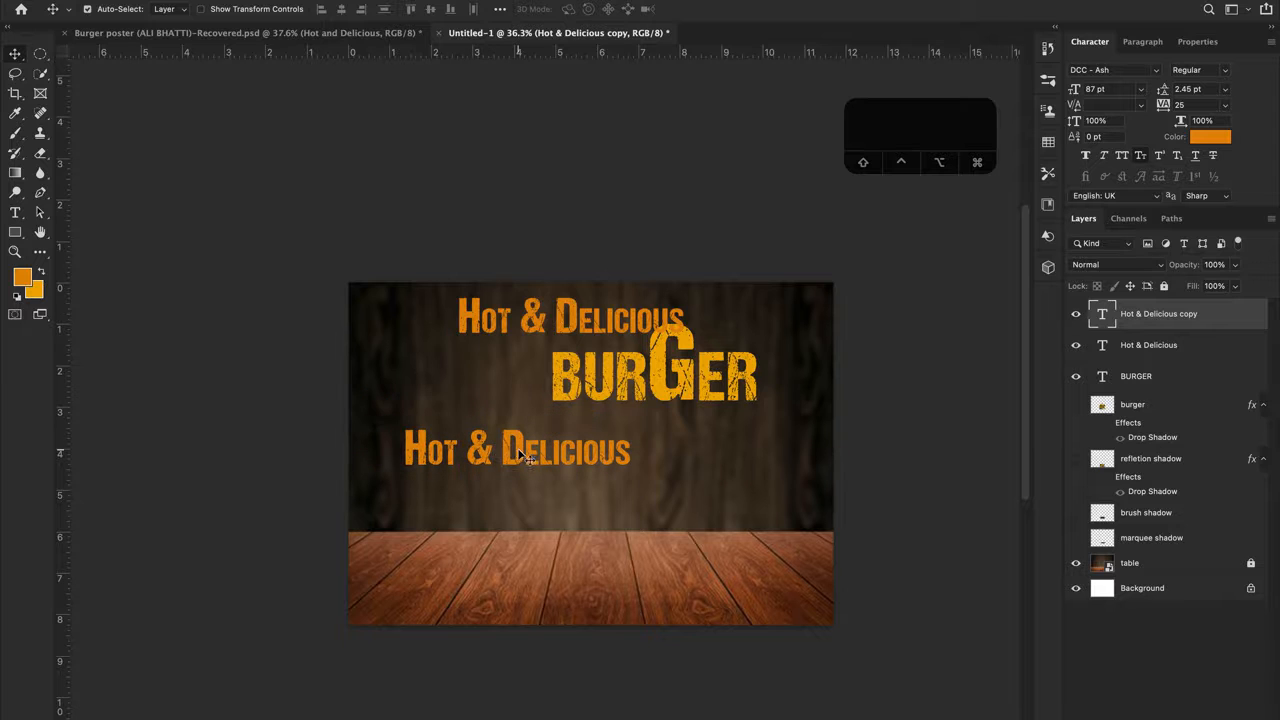
Add a second line reading "sbvdsvjkjf" to the "Hot & Delicious" copy and commit the text
{"action": "double_click", "coordinate": [590, 455]}
{"action": "left_click", "coordinate": [631, 454]}
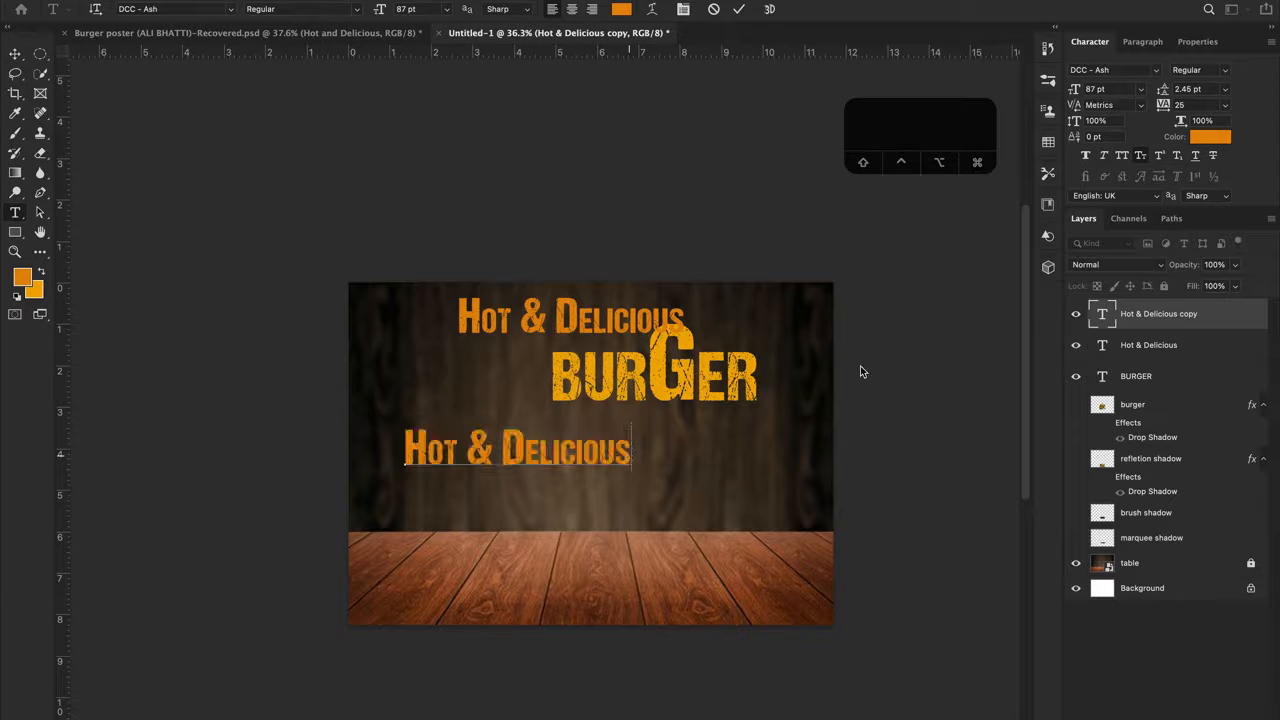
{"action": "key", "text": "Return"}
{"action": "type", "text": "sbvdsv"}
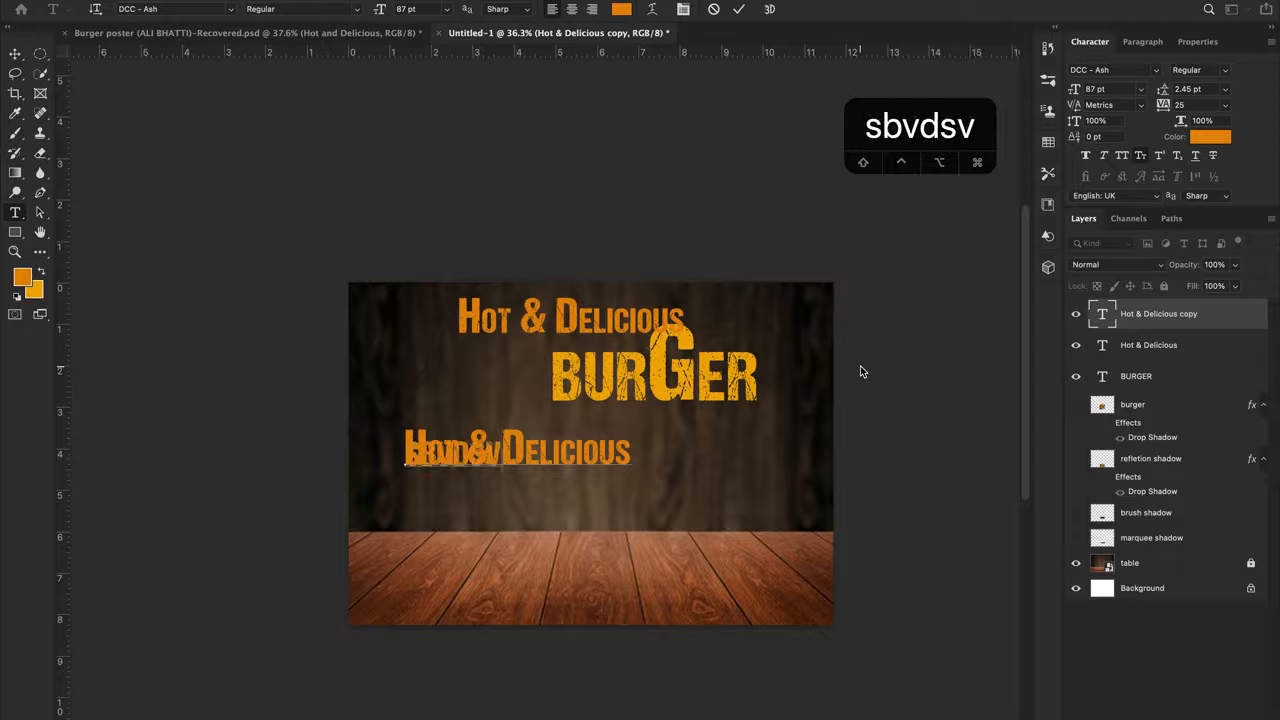
{"action": "type", "text": "jkjf"}
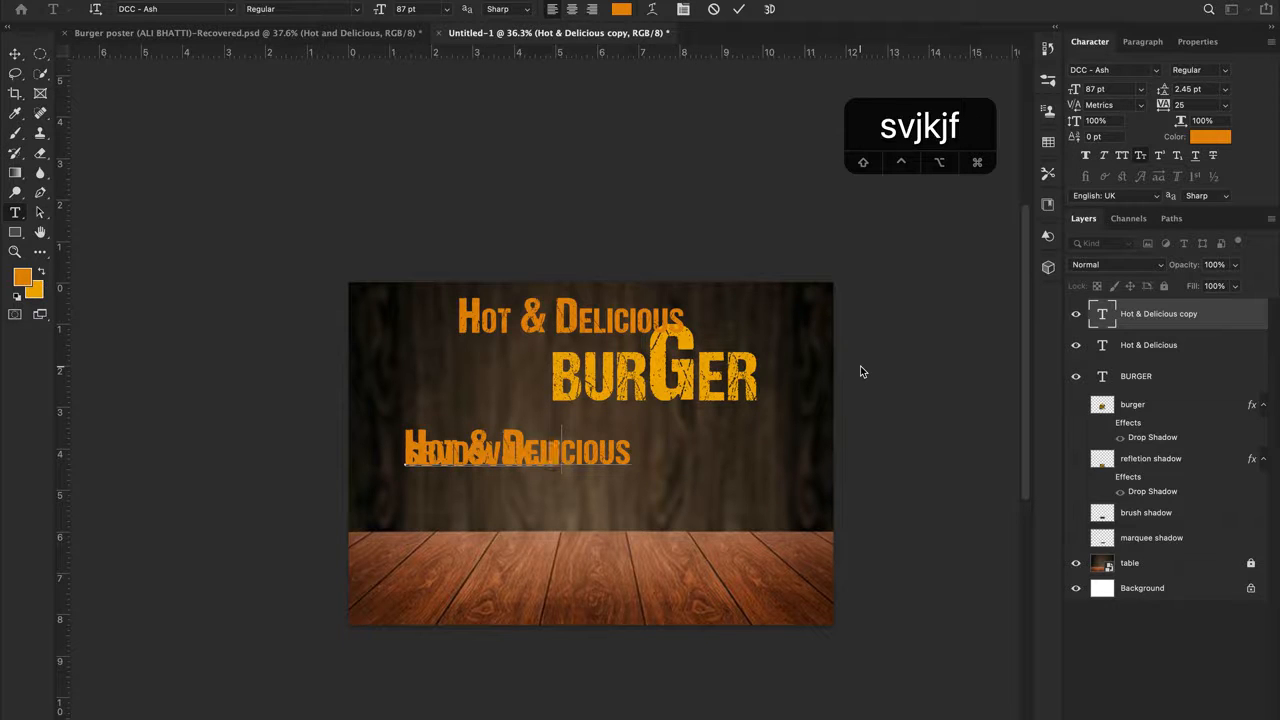
{"action": "key", "text": "super+Return"}
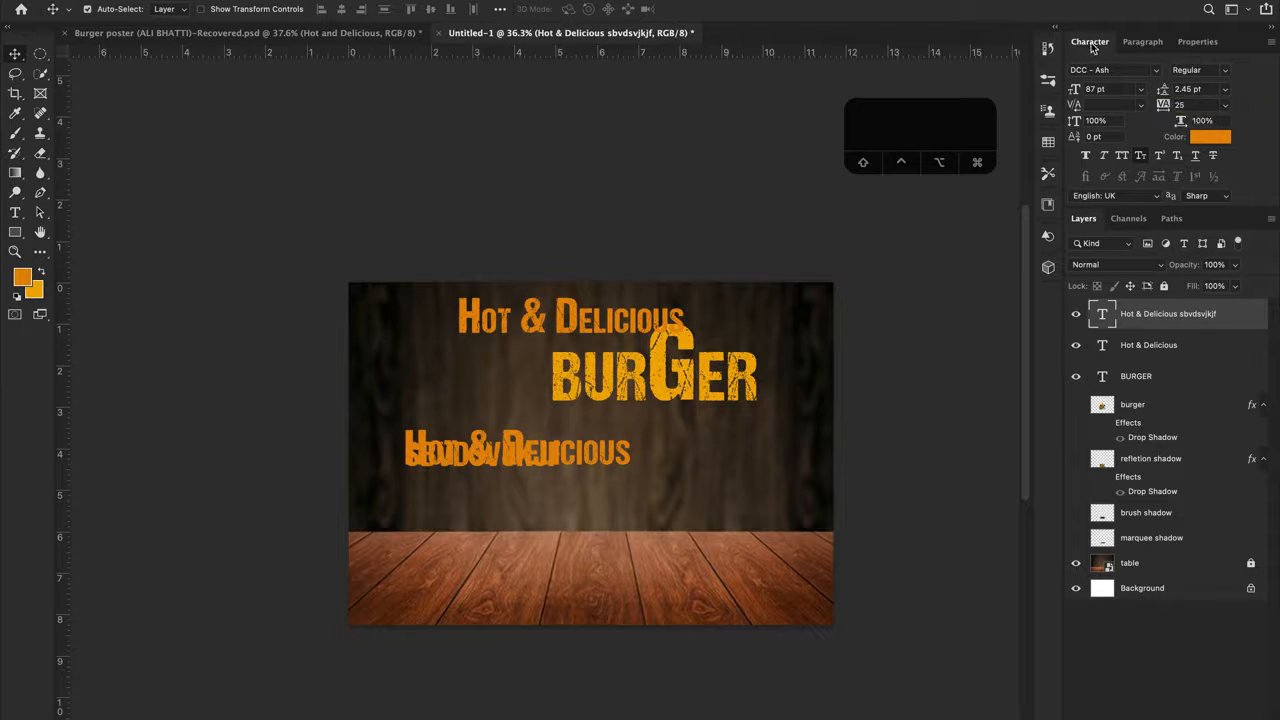
Increase the leading of the two-line text to 125 pt to spread its lines apart
{"action": "left_click", "coordinate": [1210, 89]}
{"action": "scroll", "coordinate": [1211, 89], "scroll_direction": "up", "scroll_amount": 7}
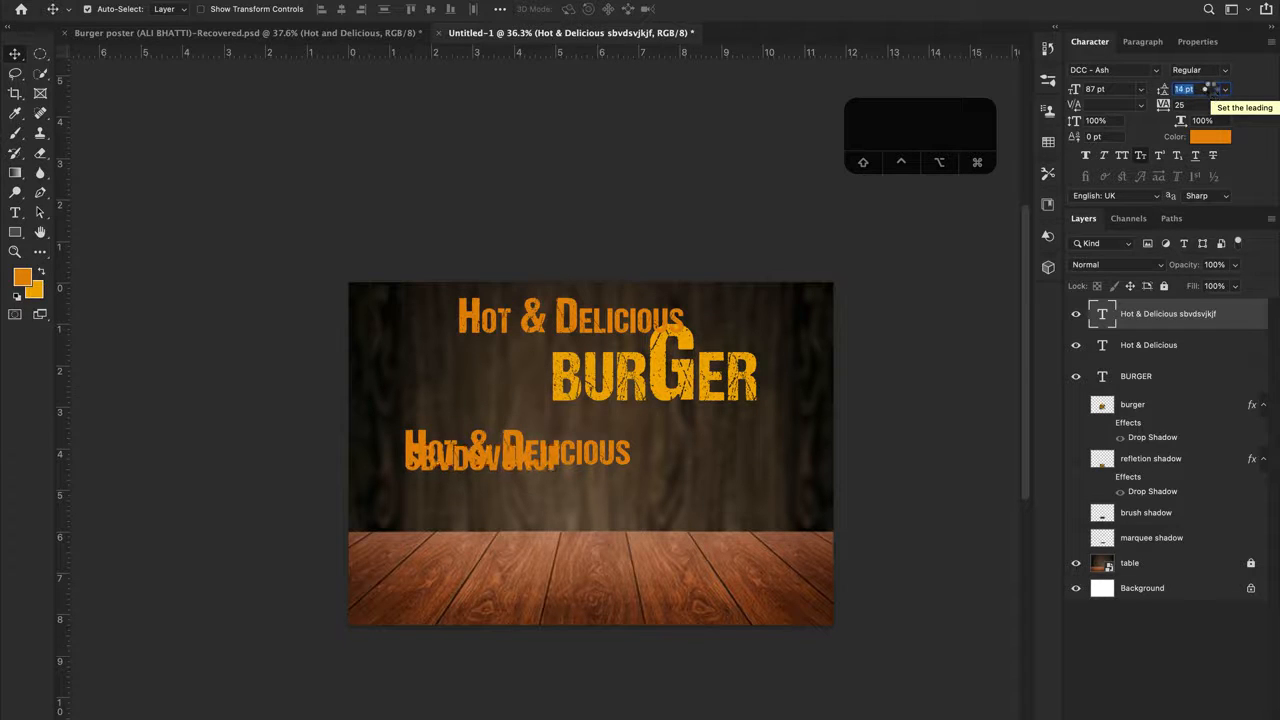
{"action": "scroll", "coordinate": [1209, 89], "scroll_direction": "up", "scroll_amount": 2}
{"action": "scroll", "coordinate": [1210, 89], "scroll_direction": "up", "scroll_amount": 7}
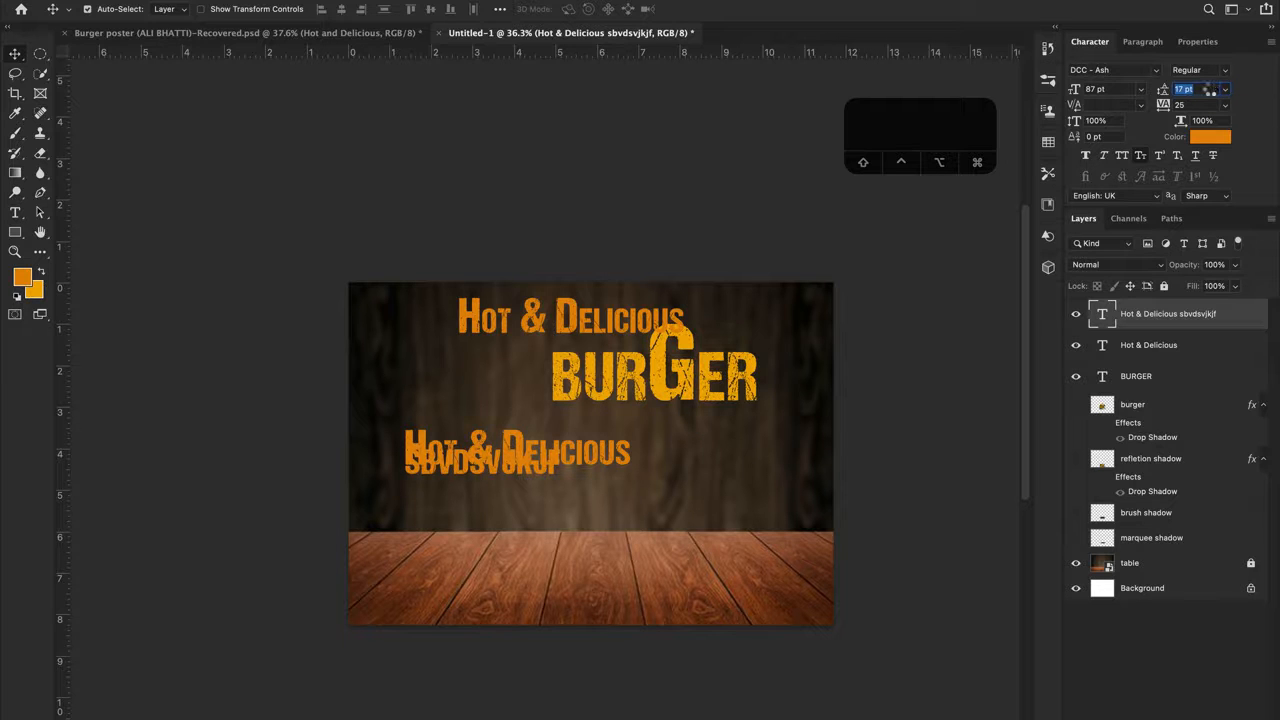
{"action": "scroll", "coordinate": [1211, 90], "scroll_direction": "up", "scroll_amount": 5}
{"action": "scroll", "coordinate": [1210, 90], "scroll_direction": "up", "scroll_amount": 11}
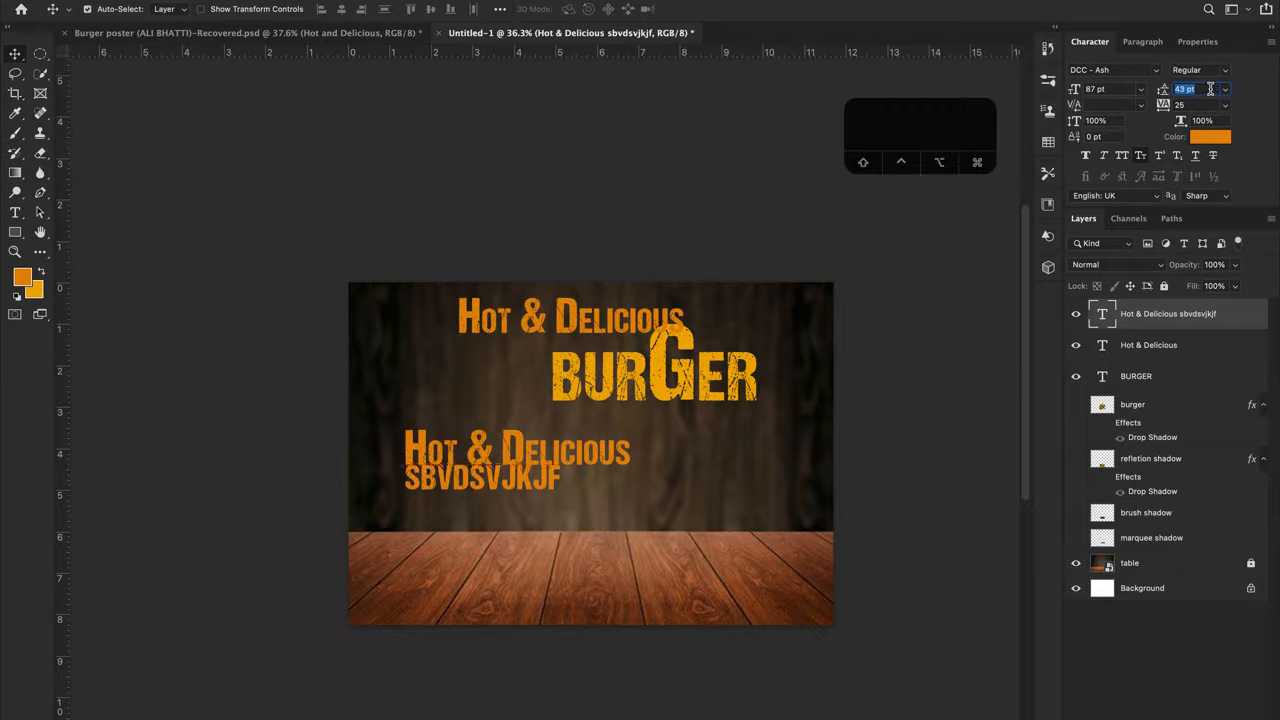
{"action": "scroll", "coordinate": [1210, 90], "scroll_direction": "up", "scroll_amount": 3}
{"action": "scroll", "coordinate": [1212, 90], "scroll_direction": "up", "scroll_amount": 4}
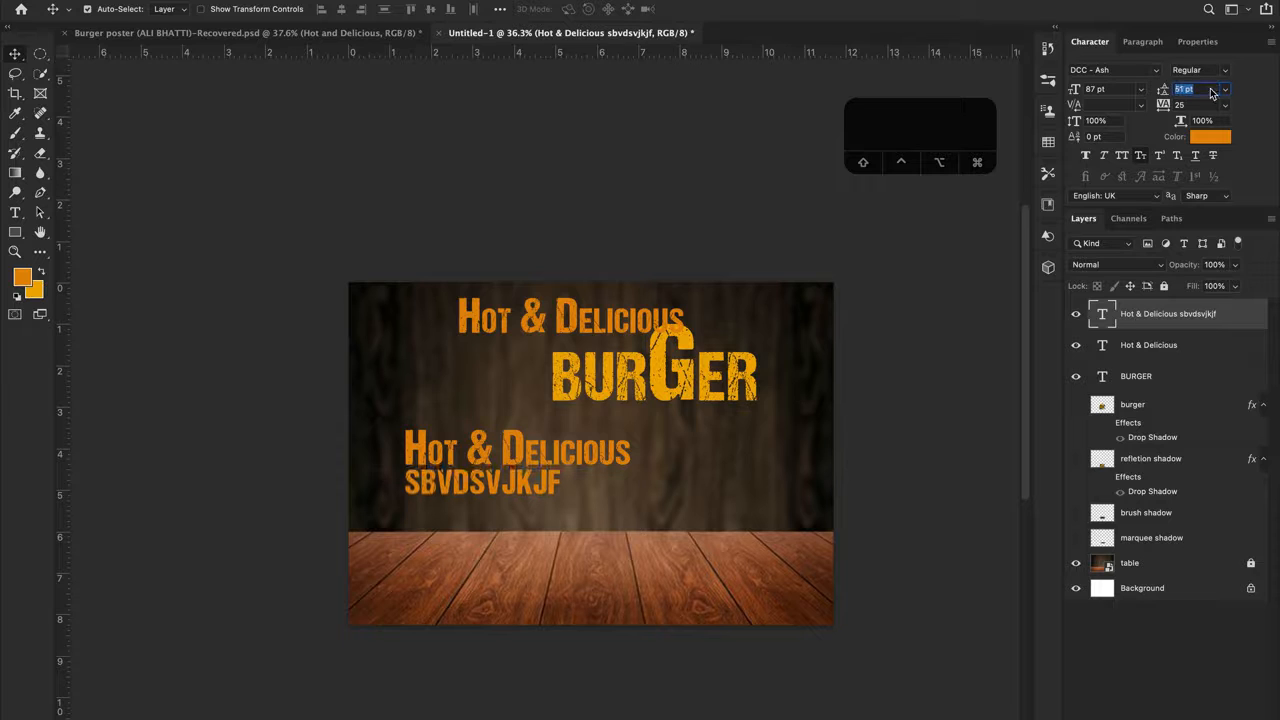
{"action": "scroll", "coordinate": [1210, 90], "scroll_direction": "down", "scroll_amount": 4}
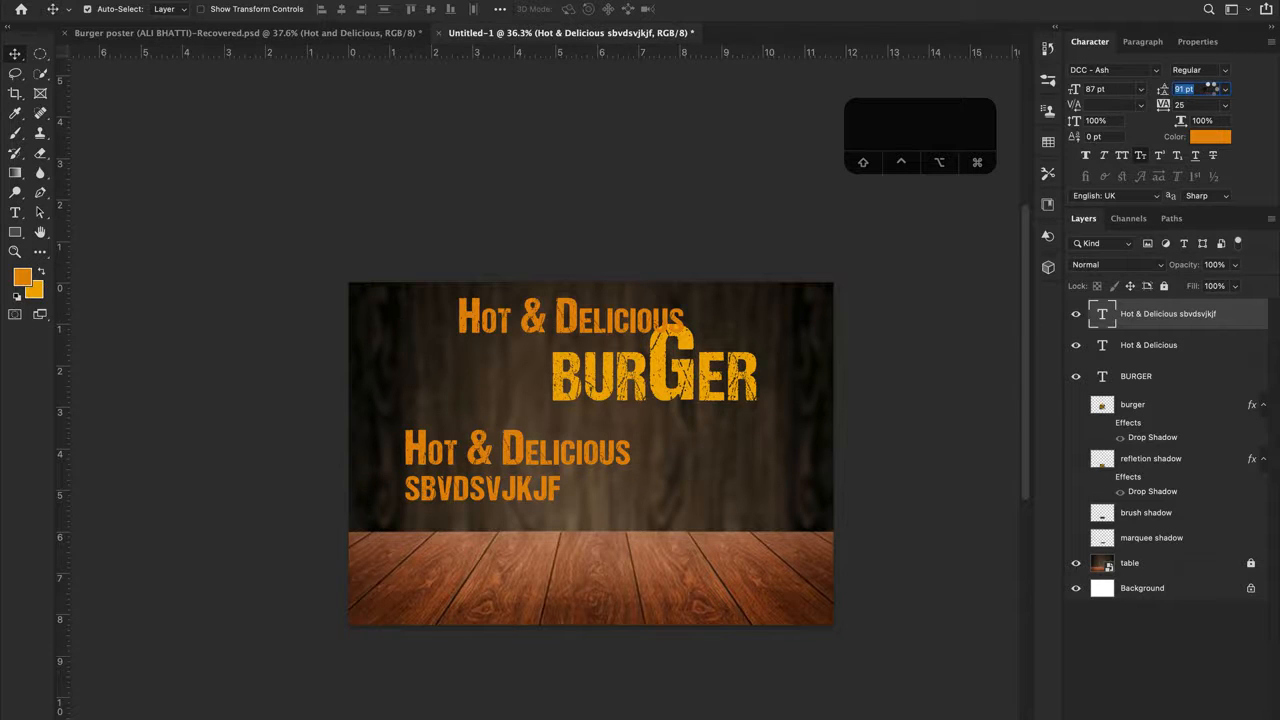
{"action": "left_click_drag", "start_coordinate": [1207, 90], "coordinate": [1213, 89]}
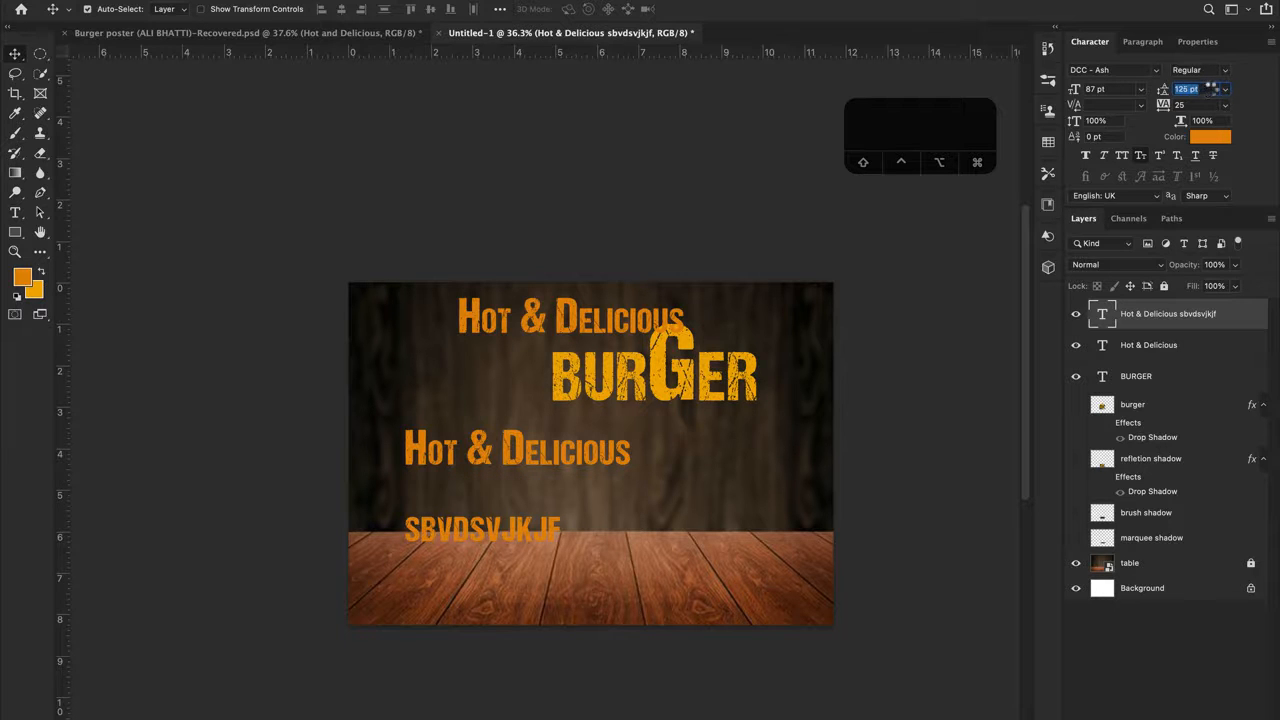
Set the two-line text's leading to 78 pt and its tracking to 145
{"action": "left_click_drag", "start_coordinate": [1208, 90], "coordinate": [1210, 89]}
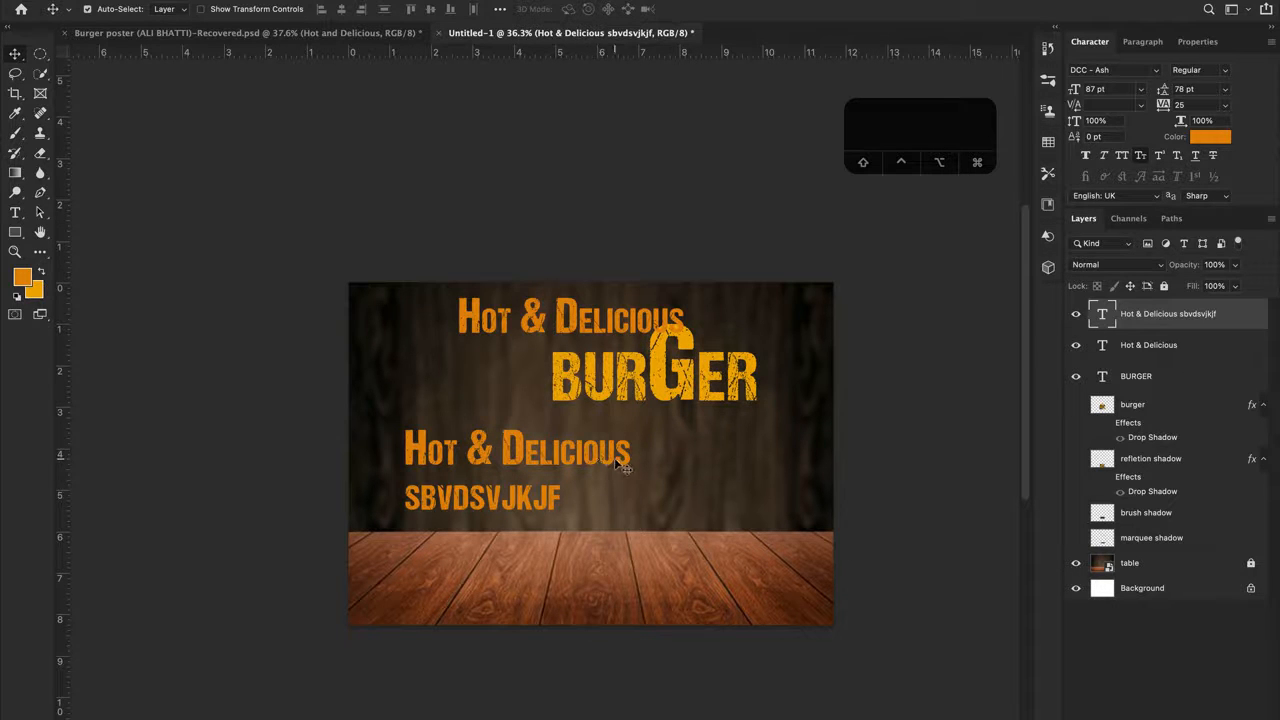
{"action": "left_click", "coordinate": [1202, 105]}
{"action": "type", "text": "145"}
{"action": "key", "text": "Return"}
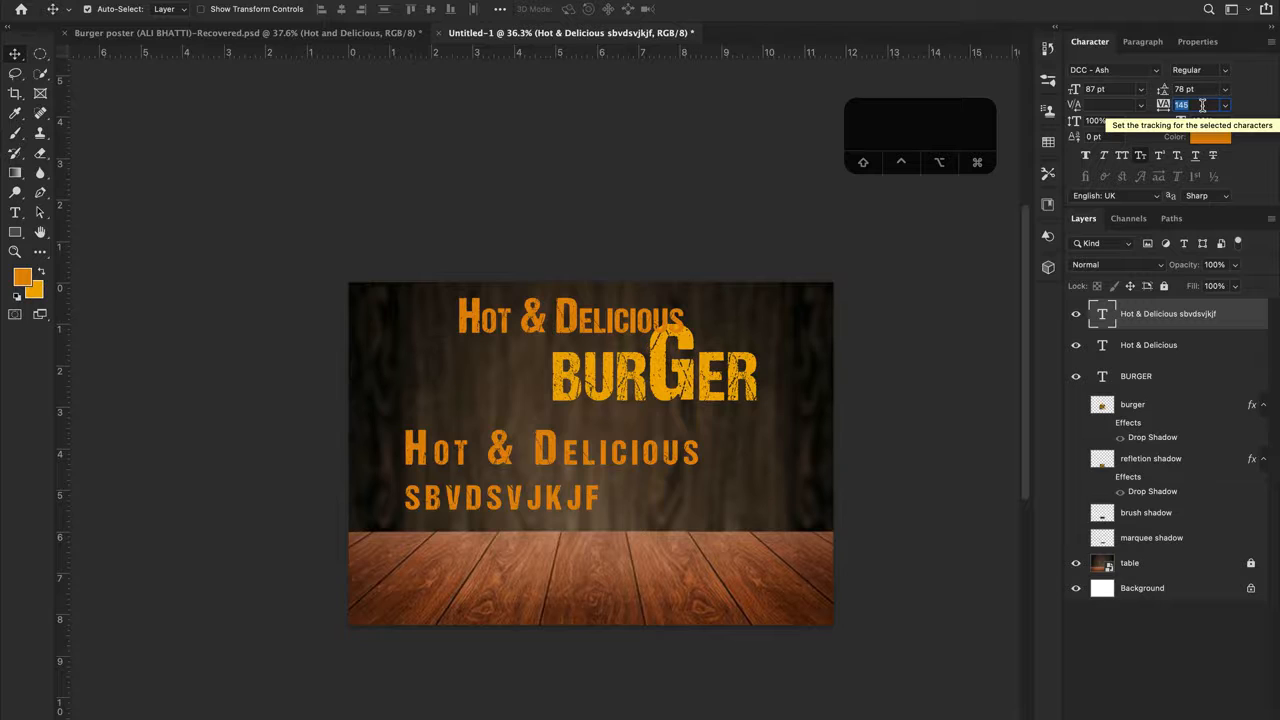
Widen the two-line text's tracking to 185, reduce it to 105, and deselect the layer
{"action": "type", "text": "185"}
{"action": "key", "text": "Return"}
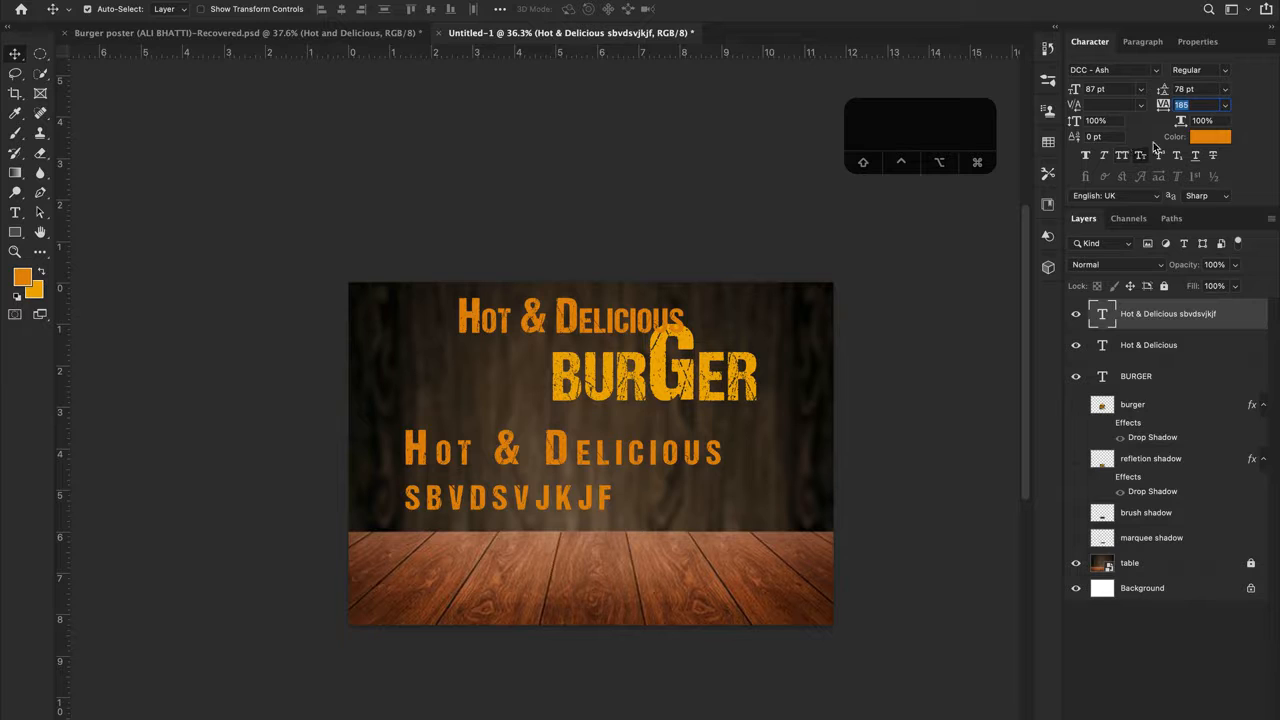
{"action": "scroll", "coordinate": [1211, 105], "scroll_direction": "down", "scroll_amount": 6}
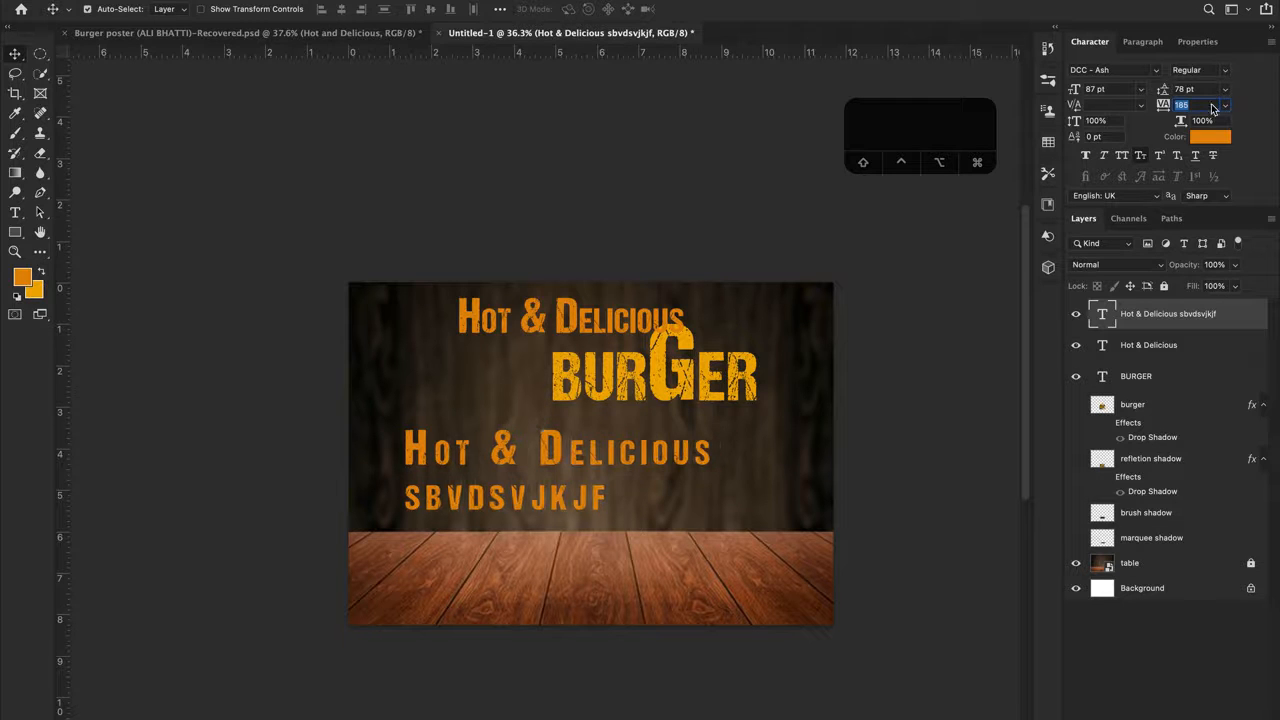
{"action": "scroll", "coordinate": [1211, 104], "scroll_direction": "down", "scroll_amount": 2}
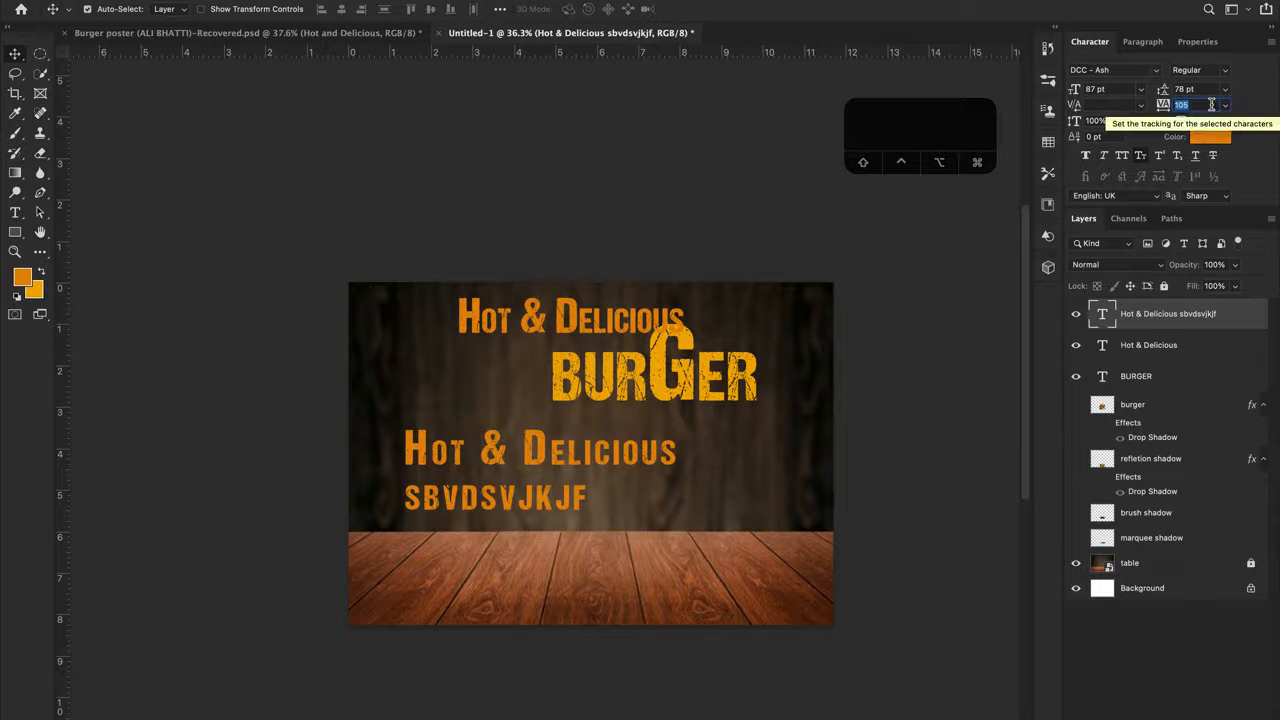
{"action": "left_click", "coordinate": [908, 331]}
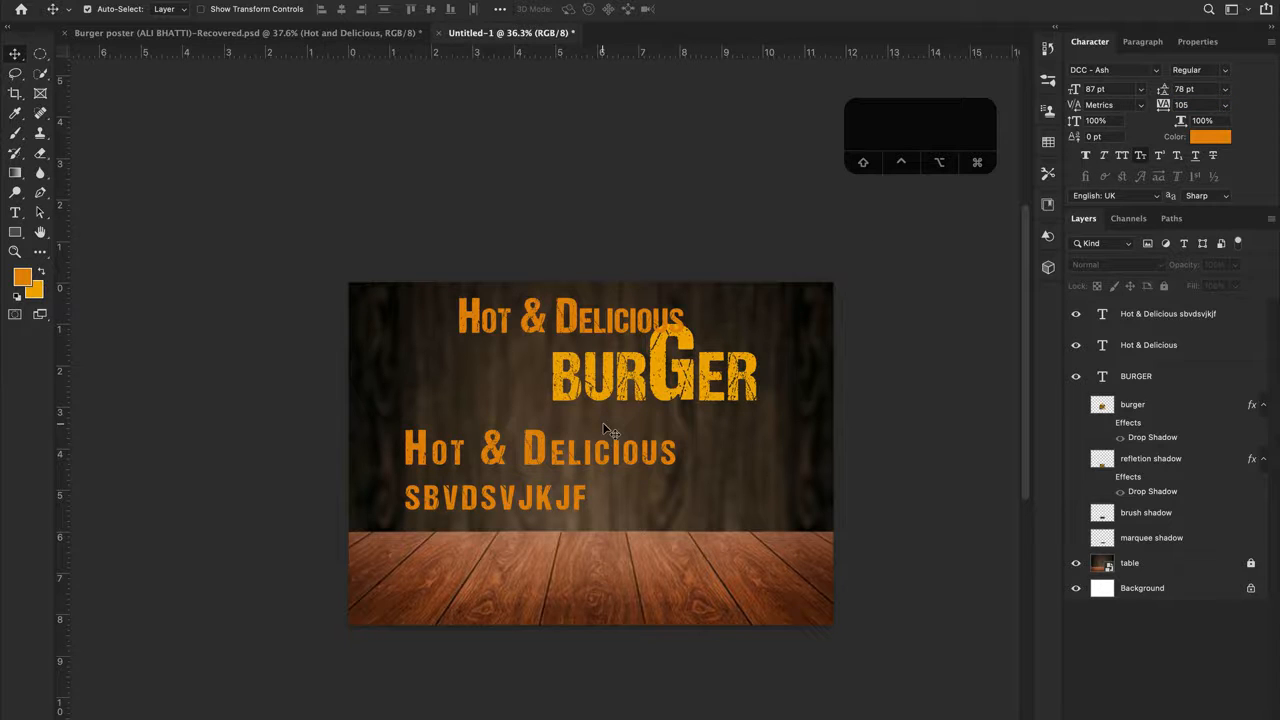
Delete the two-line text copy and show the burger layer again, leaving the brush shadow hidden
{"action": "left_click", "coordinate": [541, 453]}
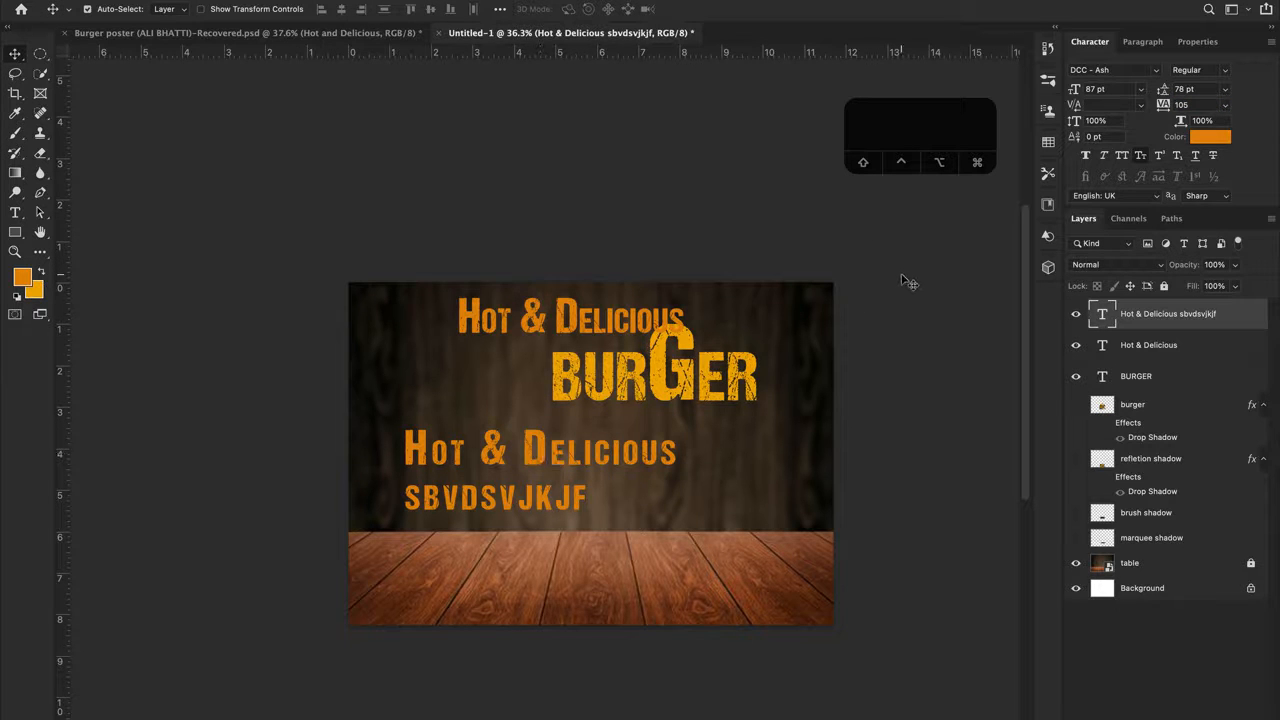
{"action": "key", "text": "BackSpace"}
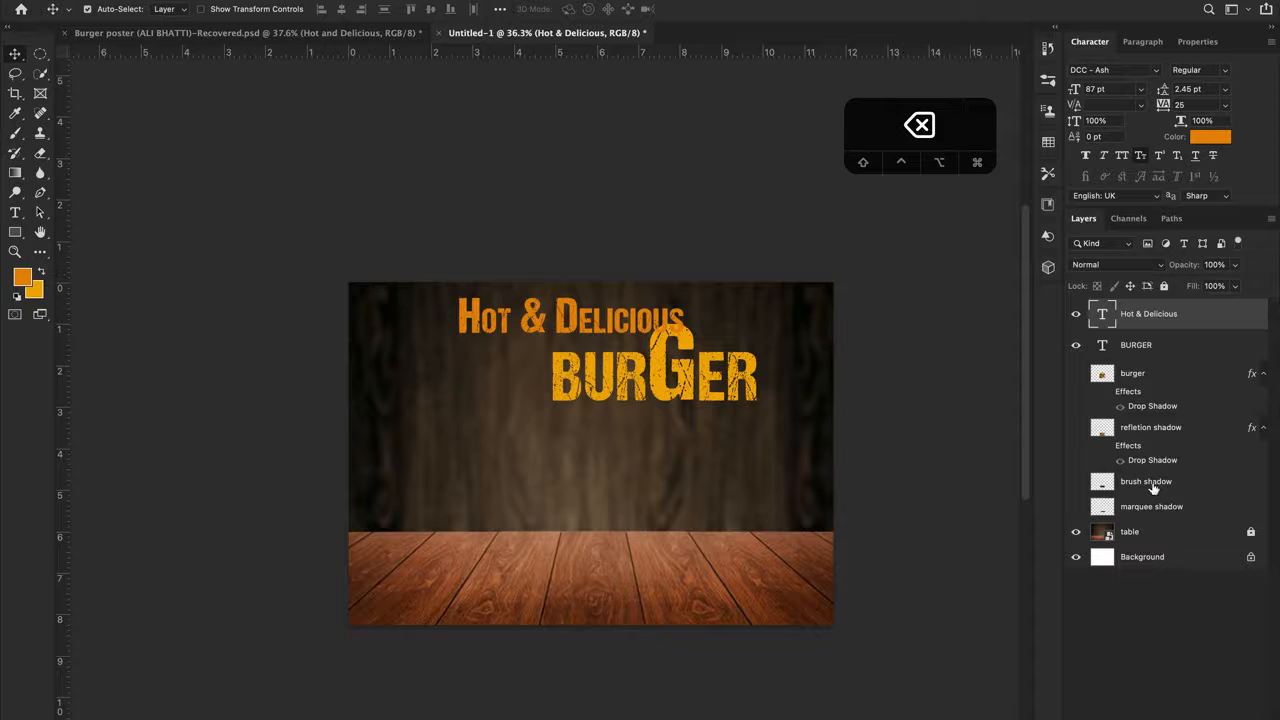
{"action": "left_click", "coordinate": [1076, 375]}
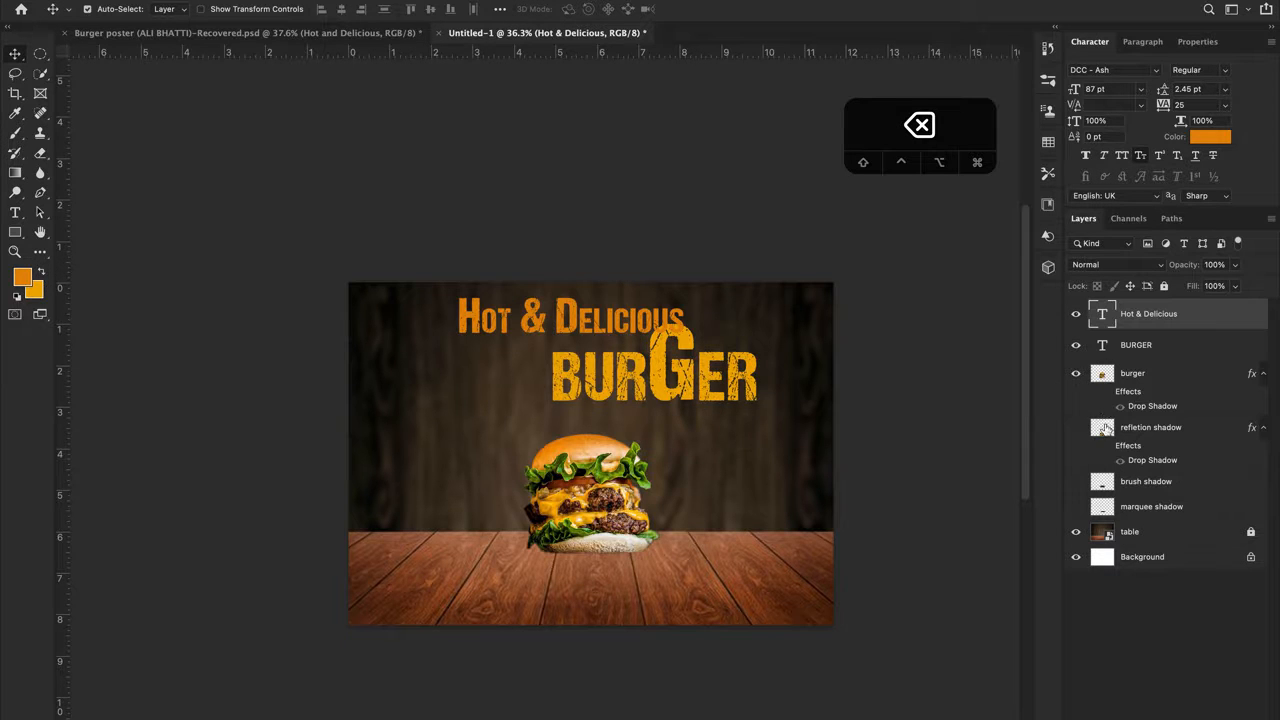
{"action": "left_click", "coordinate": [1076, 482]}
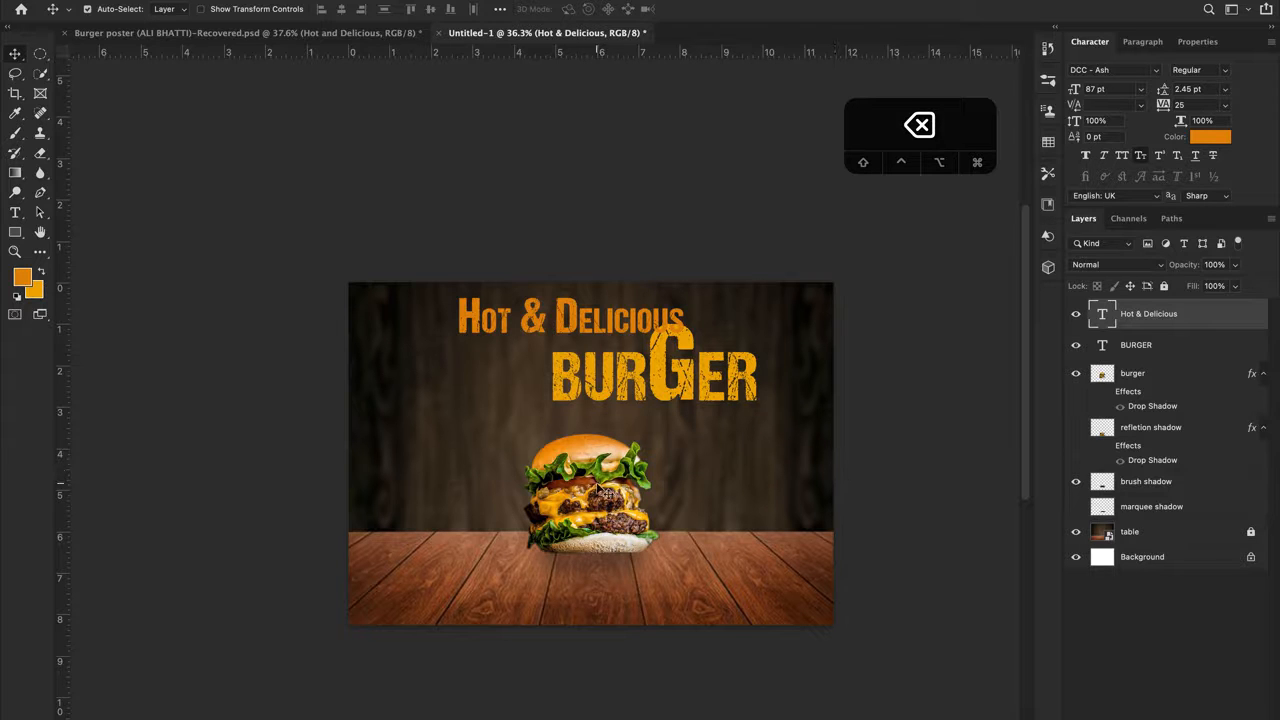
{"action": "left_click", "coordinate": [1076, 482]}
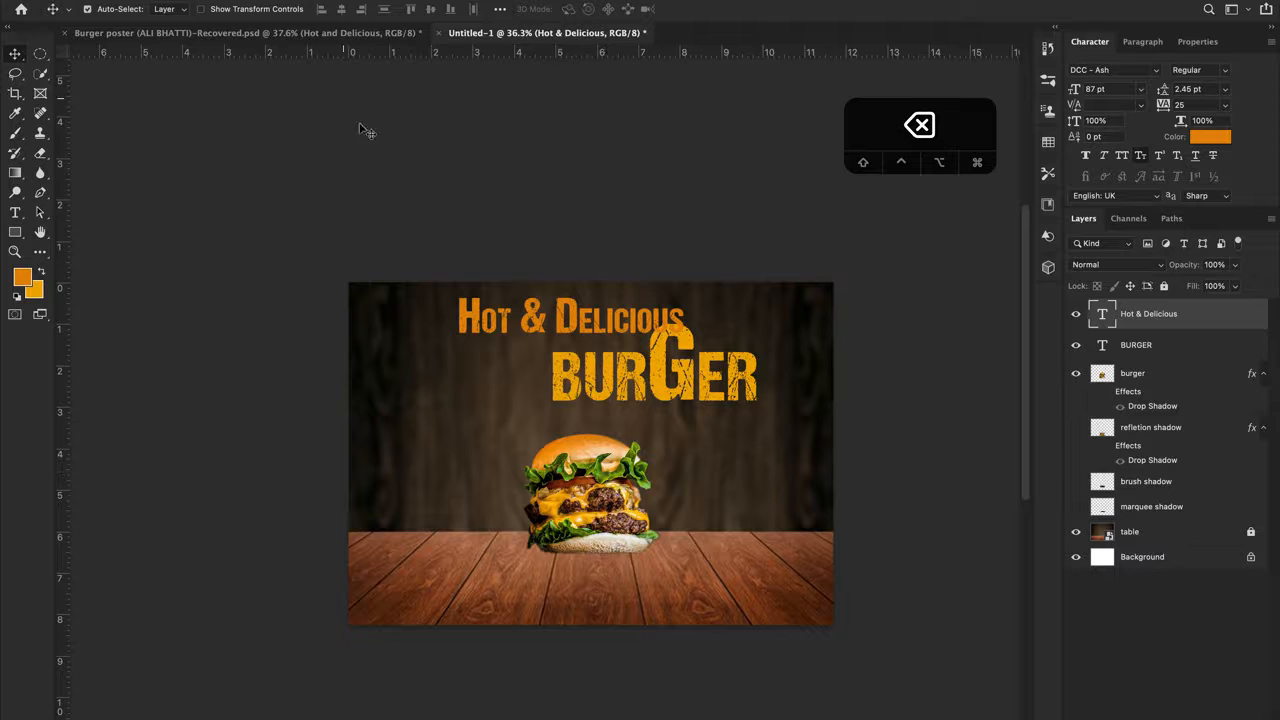
Duplicate the burger to its right and place the copy's layer beneath the original burger
{"action": "left_click", "coordinate": [592, 501]}
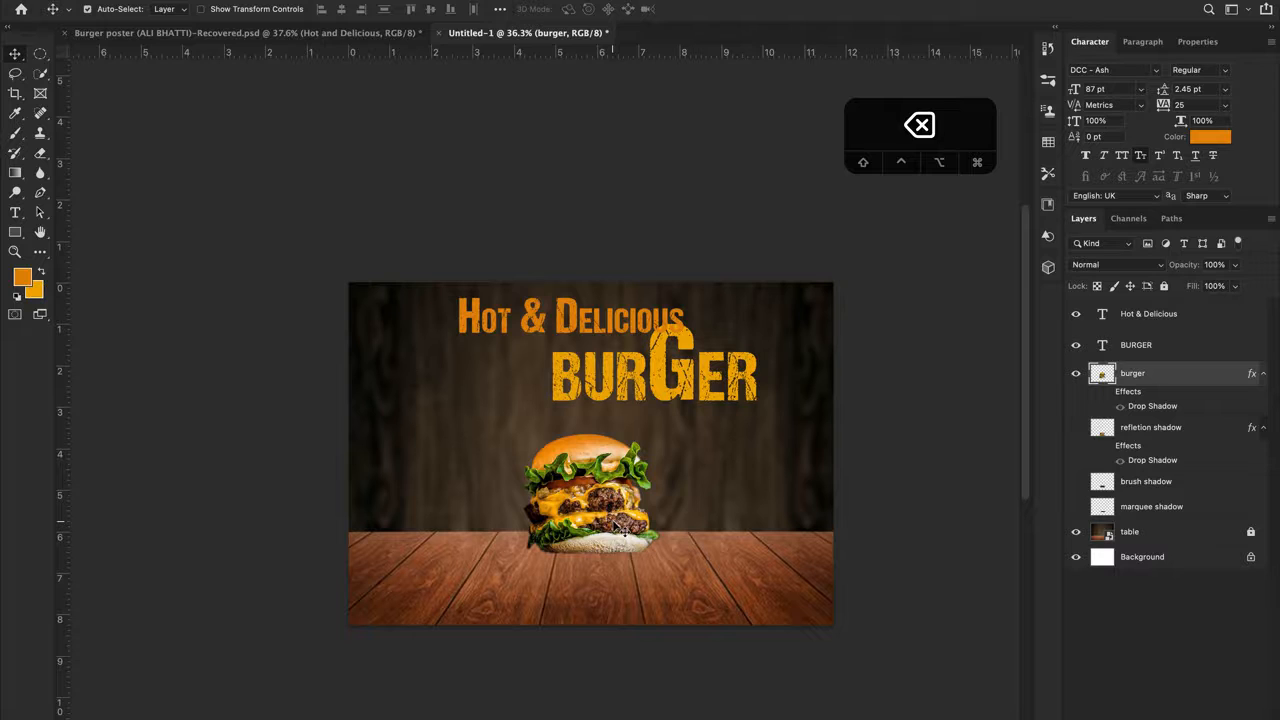
{"action": "key", "text": "alt"}
{"action": "scroll", "coordinate": [597, 497], "scroll_direction": "right", "scroll_amount": 2}
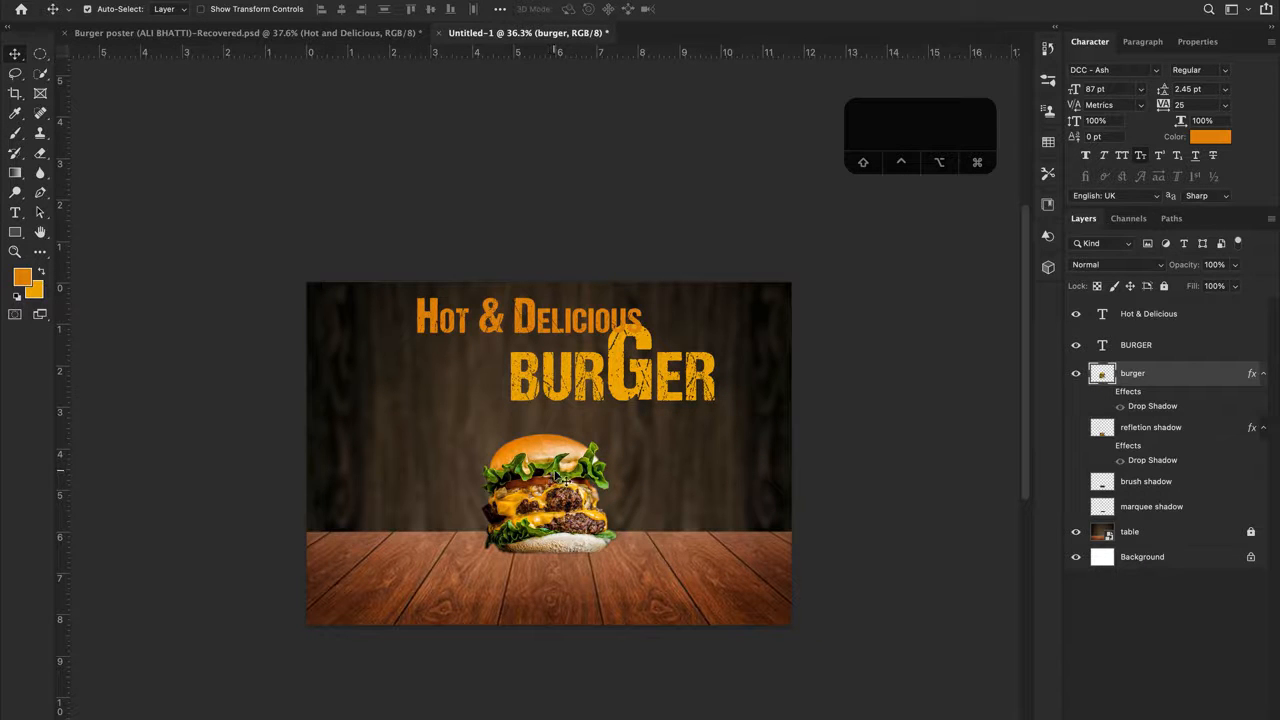
{"action": "key", "text": "alt"}
{"action": "left_click_drag", "start_coordinate": [566, 478], "coordinate": [641, 478]}
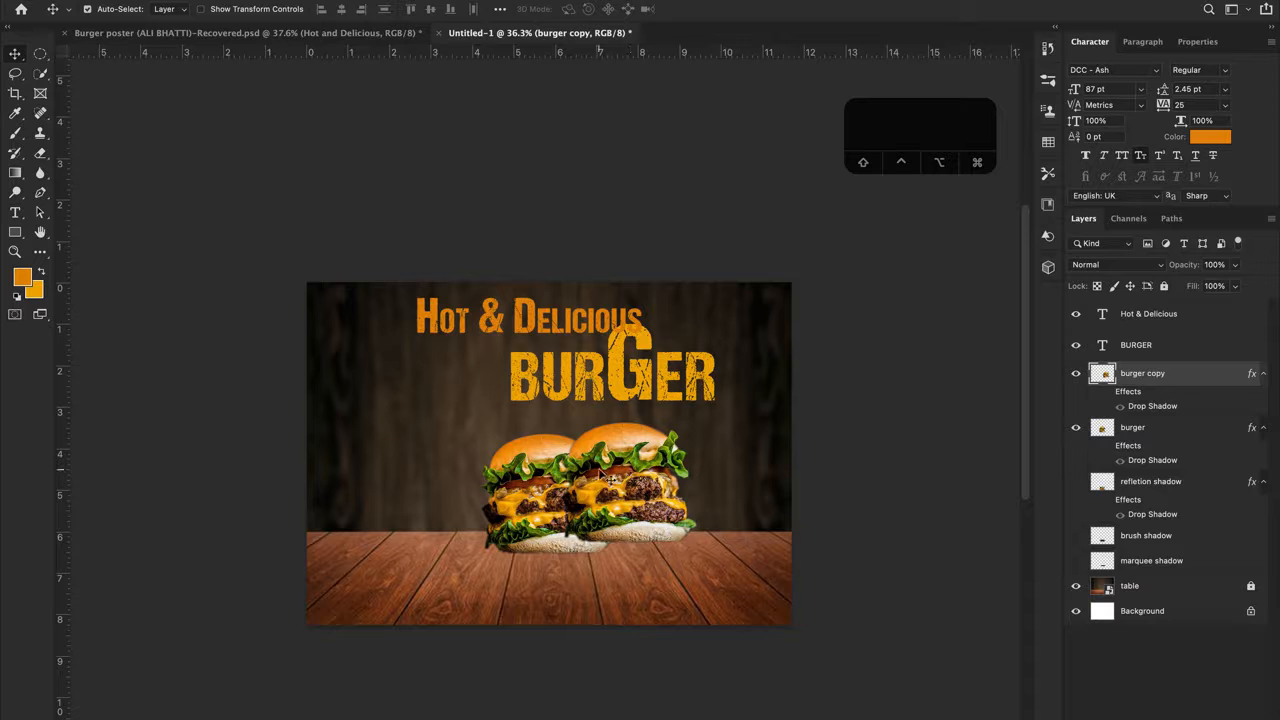
{"action": "left_click_drag", "start_coordinate": [1220, 374], "coordinate": [1214, 450]}
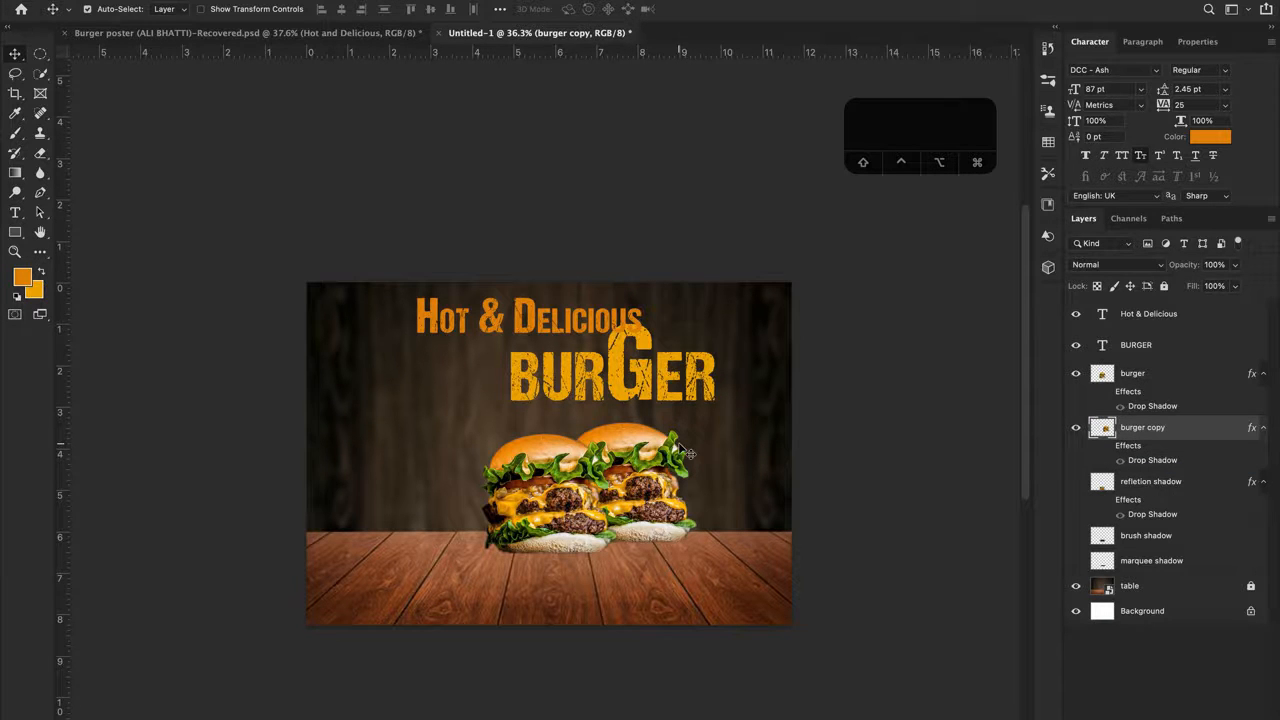
Raise the right burger copy slightly and scale it proportionally to about 93%
{"action": "left_click_drag", "start_coordinate": [651, 474], "coordinate": [650, 461]}
{"action": "key", "text": "super+t"}
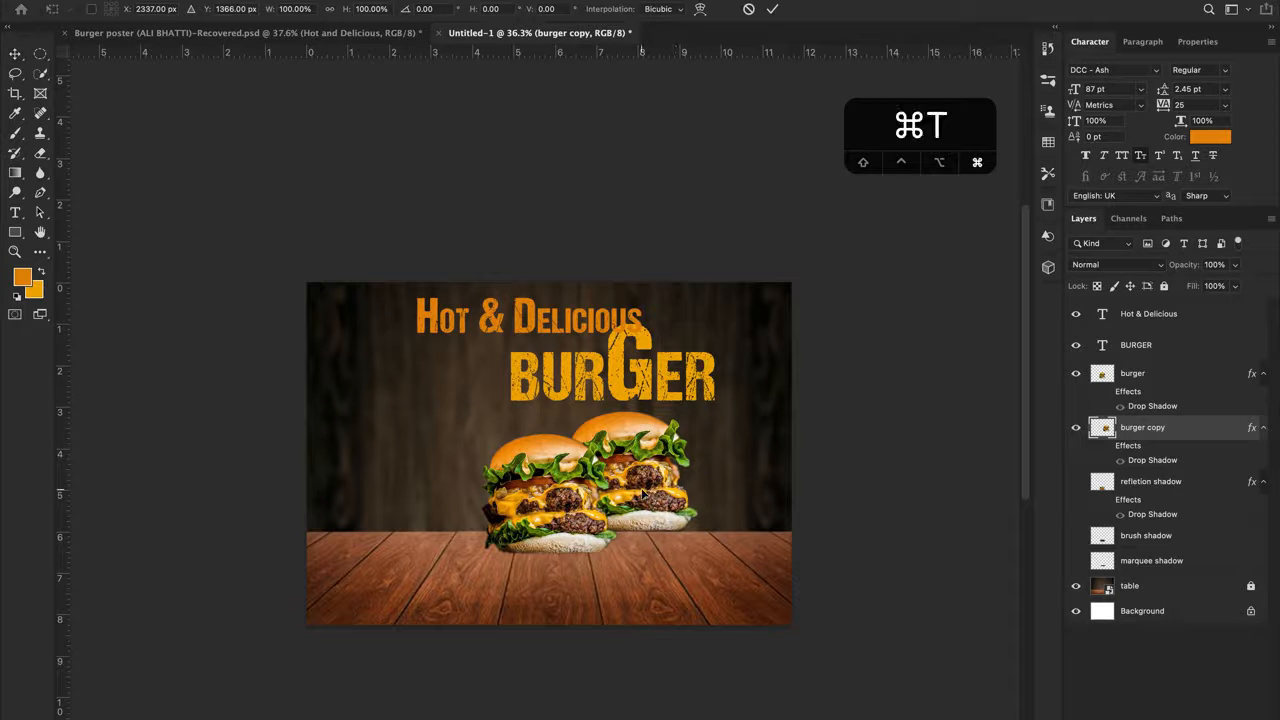
{"action": "left_click_drag", "start_coordinate": [698, 410], "coordinate": [694, 413]}
{"action": "key", "text": "Return"}
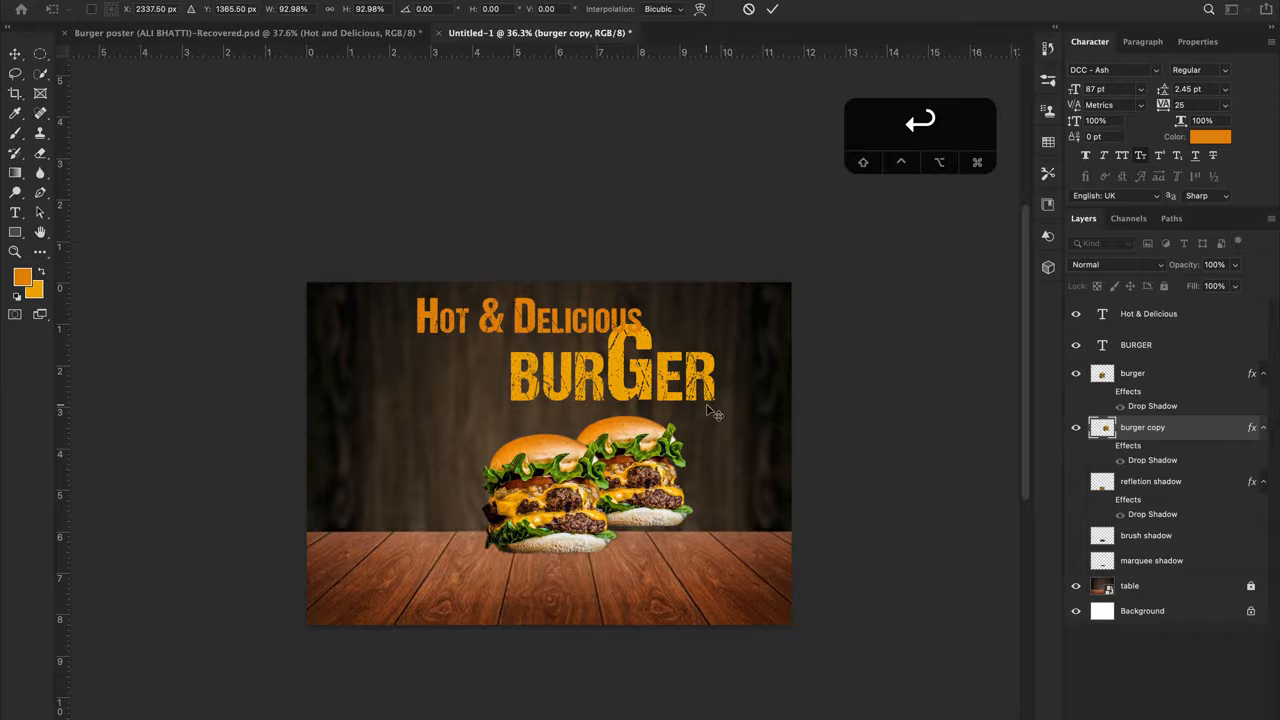
Nudge the scaled burger copy slightly left and down beside the front burger
{"action": "key", "text": "Left"}
{"action": "key", "text": "Left"}
{"action": "key", "text": "Down"}
{"action": "key", "text": "Down"}
{"action": "key", "text": "Down"}
{"action": "key", "text": "Down"}
{"action": "key", "text": "Down"}
{"action": "key", "text": "Down"}
{"action": "key", "text": "Down"}
{"action": "key", "text": "Down"}
{"action": "key", "text": "Down"}
{"action": "key", "text": "Down"}
{"action": "key", "text": "Down"}
{"action": "key", "text": "Down"}
{"action": "key", "text": "Down"}
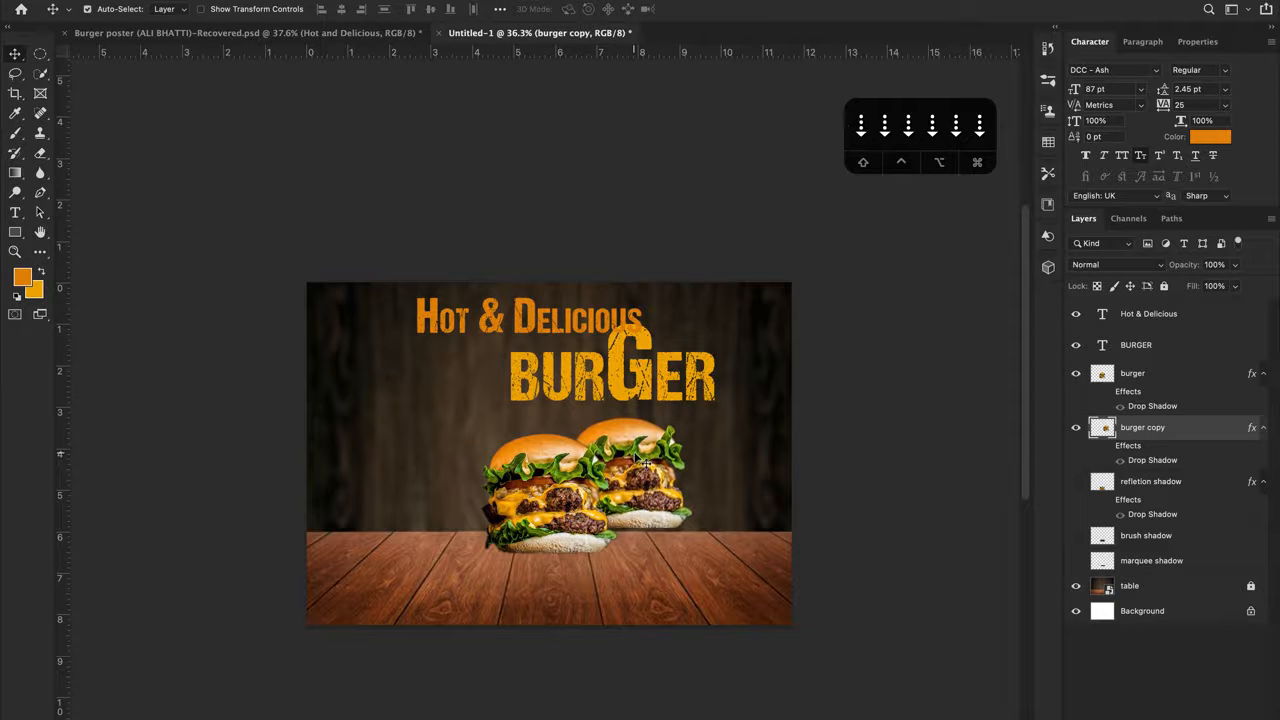
{"action": "key", "text": "Up"}
{"action": "key", "text": "shift+Up"}
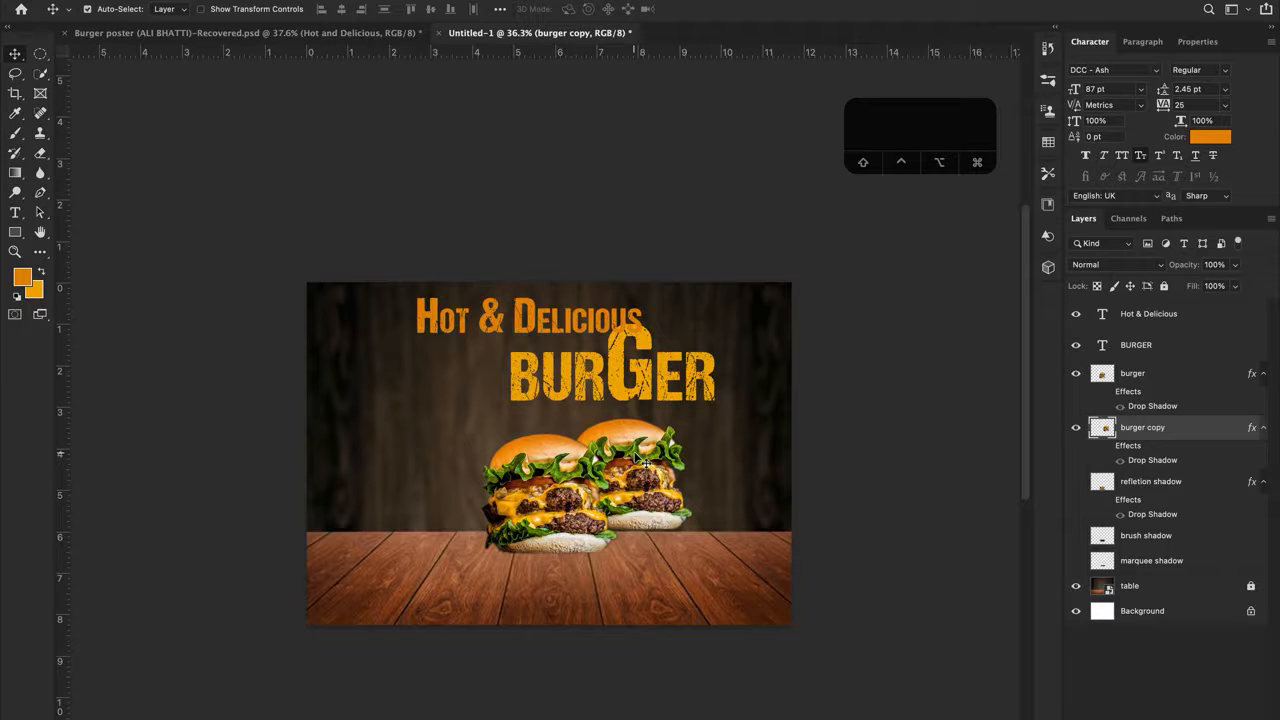
{"action": "key", "text": "Up"}
Enlarge the right burger copy slightly and move it down onto the table edge
{"action": "key", "text": "super+t"}
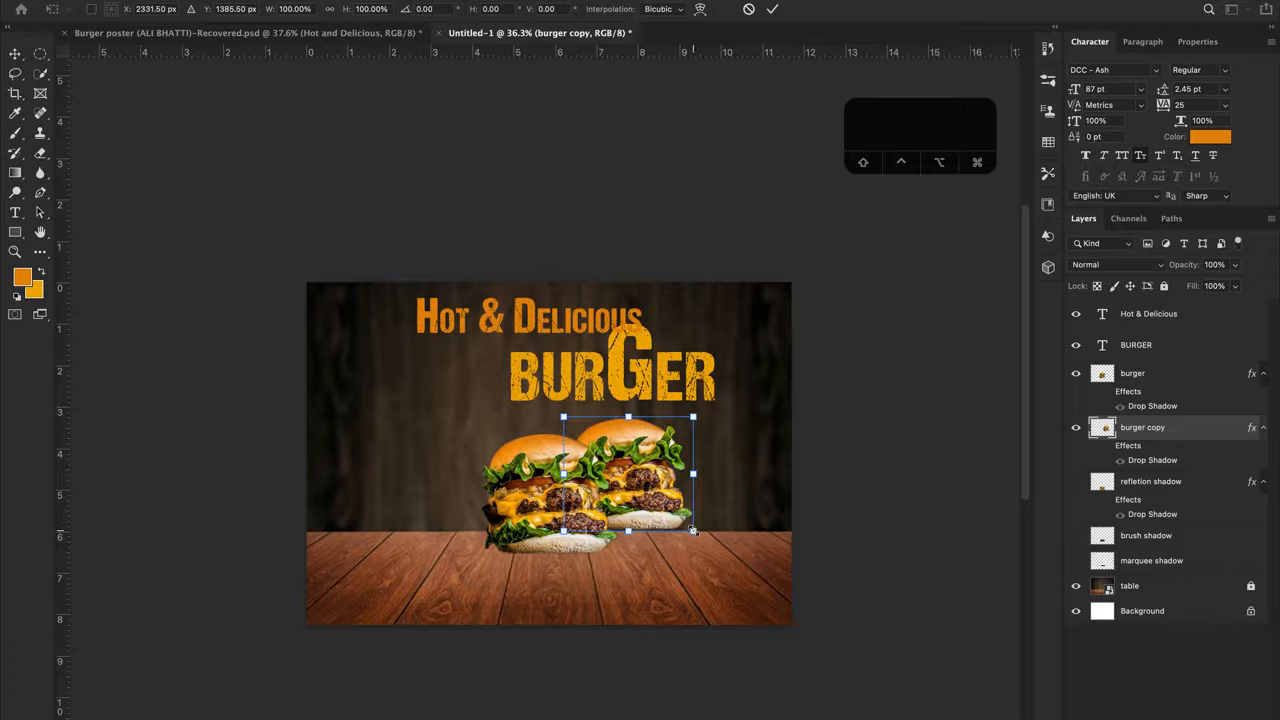
{"action": "left_click_drag", "start_coordinate": [693, 531], "coordinate": [697, 535]}
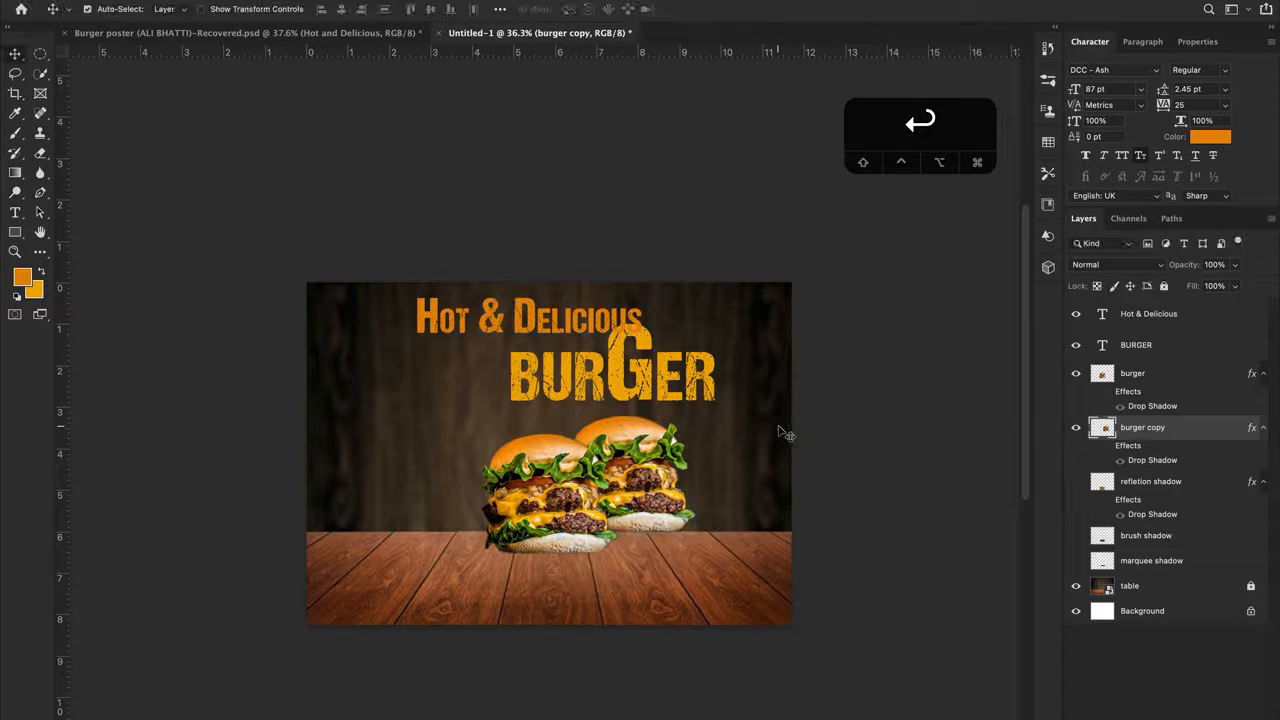
{"action": "left_click_drag", "start_coordinate": [648, 472], "coordinate": [648, 493]}
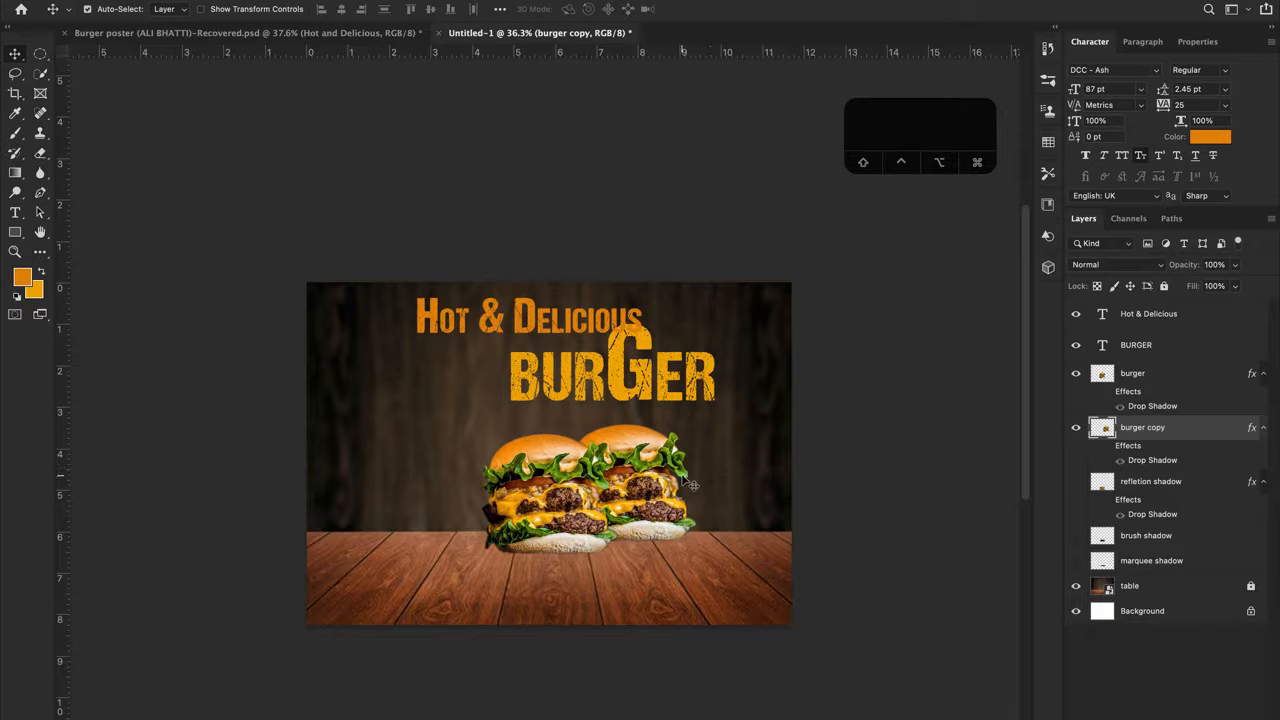
Rotate the right burger copy slightly clockwise so it leans away from the front burger
{"action": "key", "text": "super+t"}
{"action": "left_click_drag", "start_coordinate": [697, 413], "coordinate": [707, 437]}
{"action": "key", "text": "Return"}
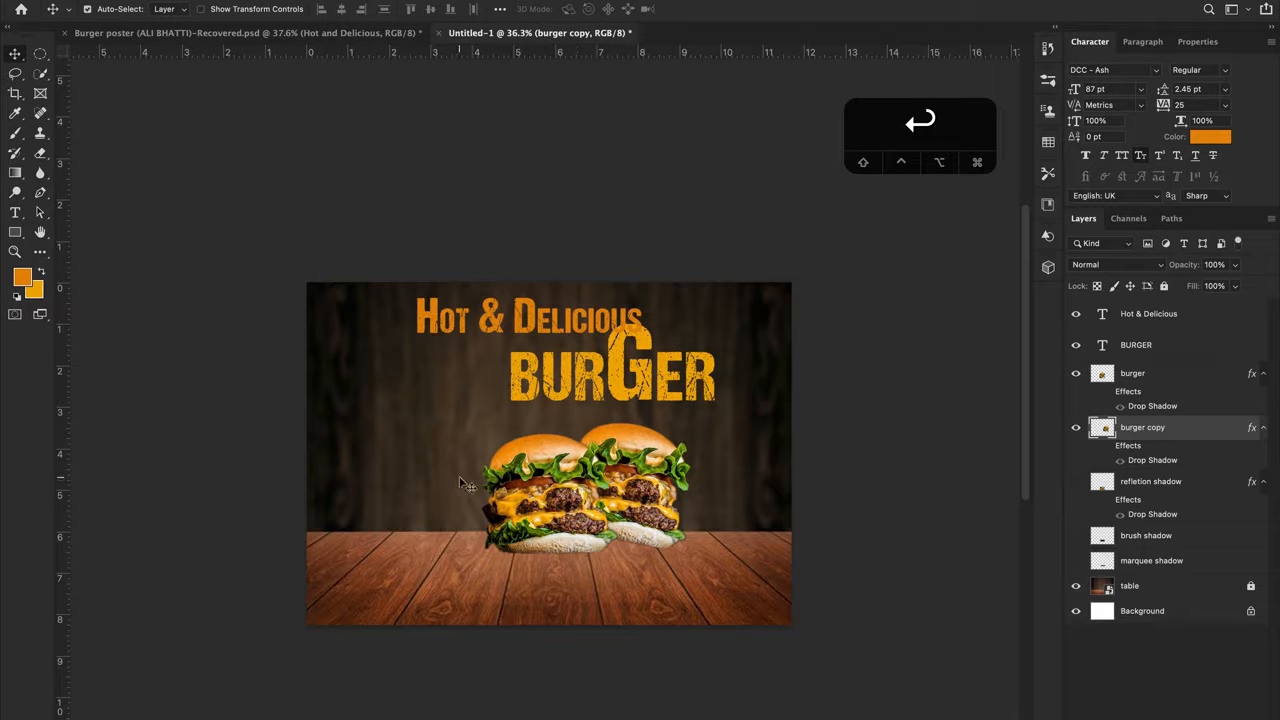
Duplicate the tilted burger to the left side of the front burger and flip the duplicate horizontally
{"action": "left_click_drag", "start_coordinate": [630, 477], "coordinate": [468, 489], "text": "alt"}
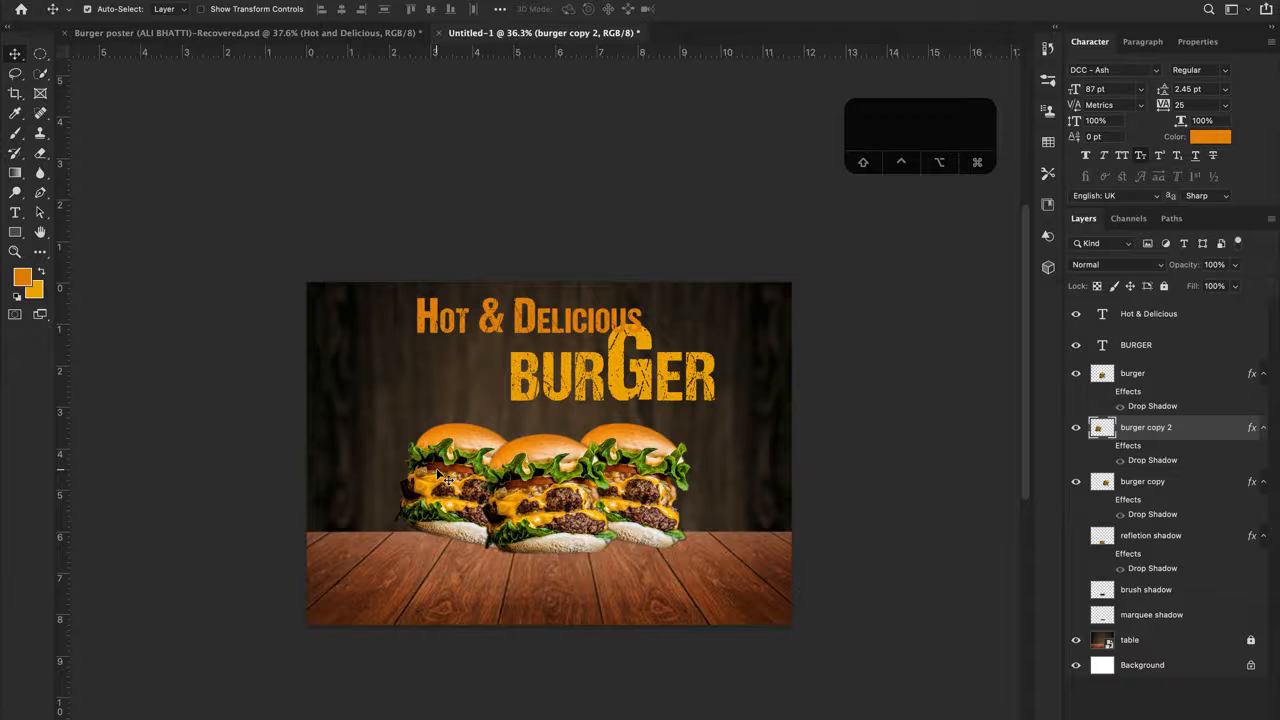
{"action": "key", "text": "super+t"}
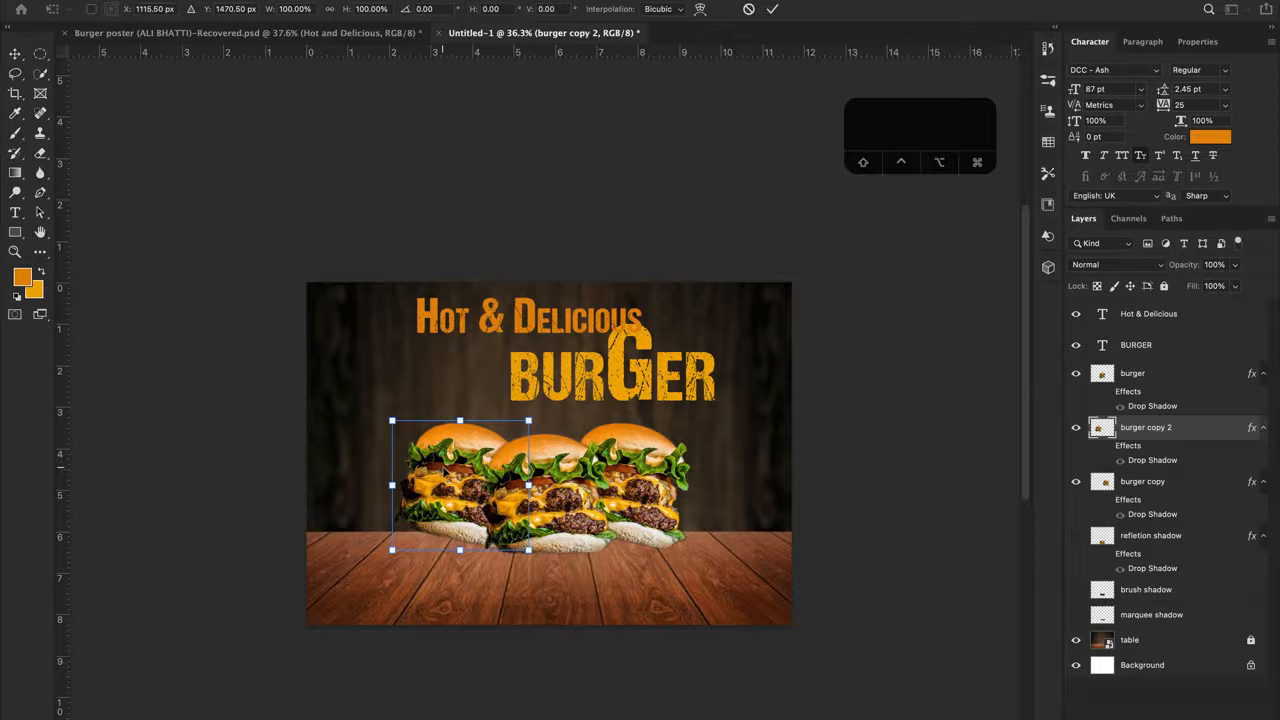
{"action": "right_click", "coordinate": [444, 474]}
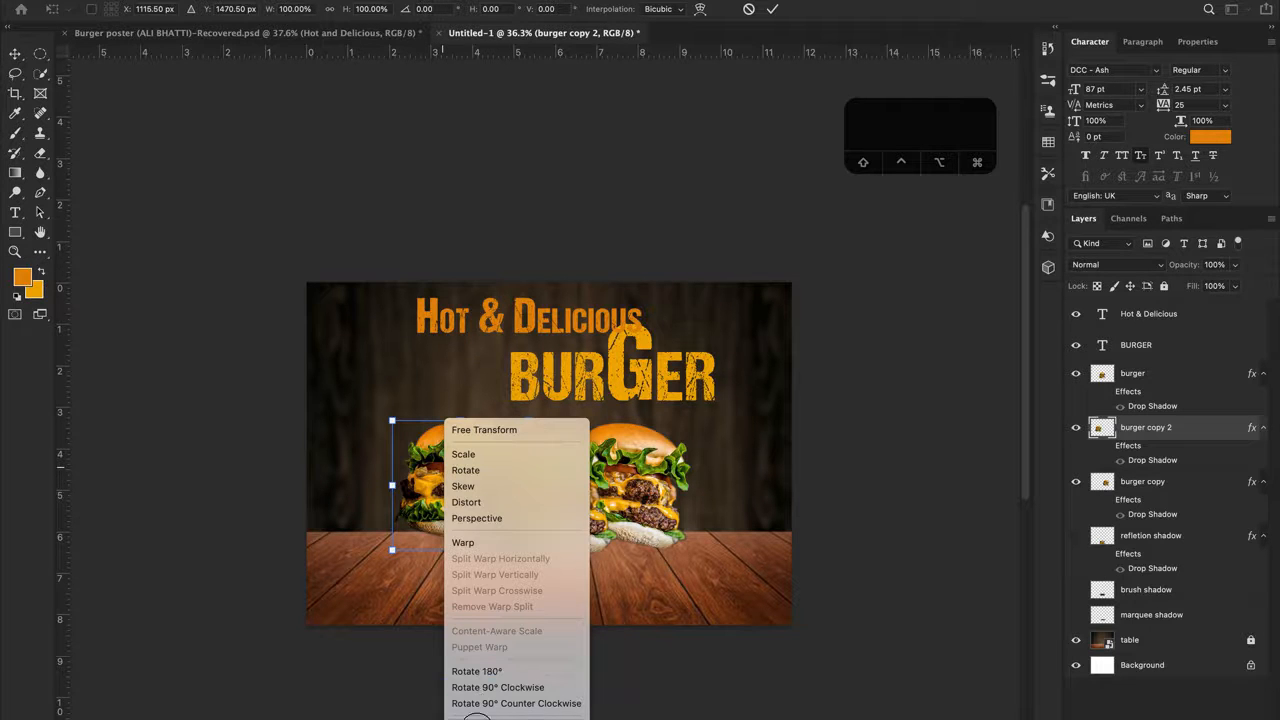
{"action": "left_click", "coordinate": [477, 718]}
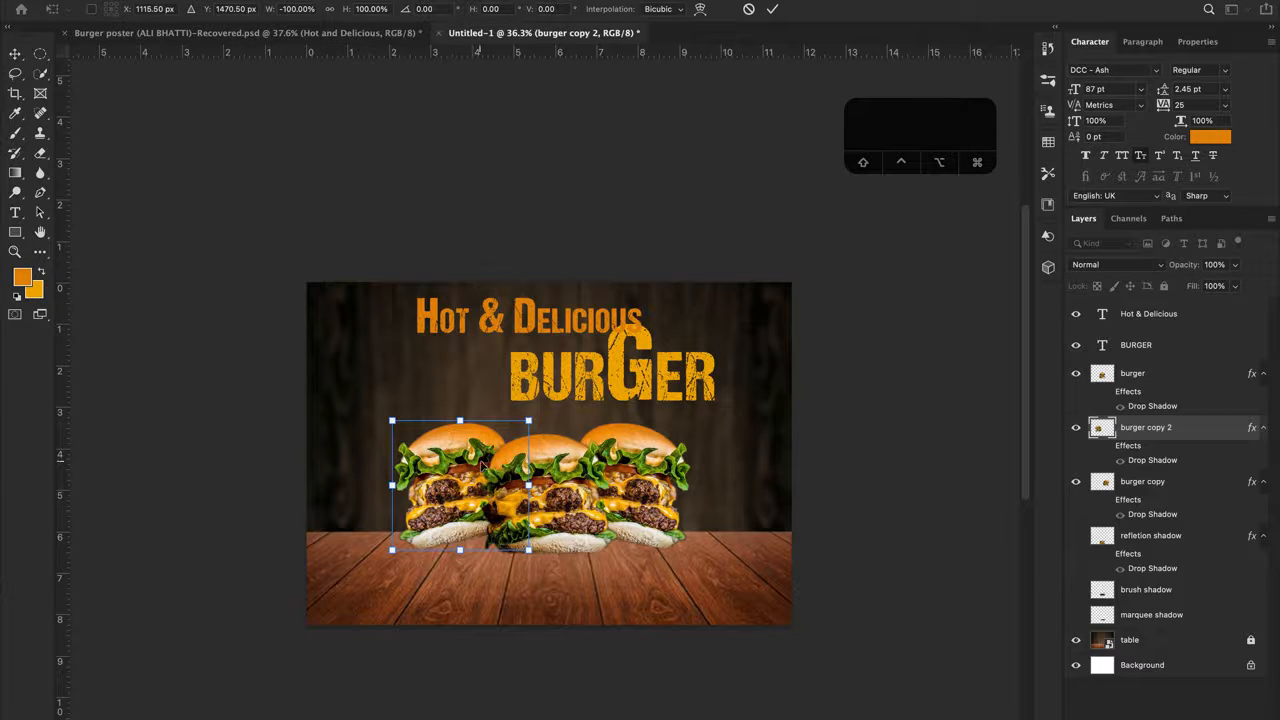
Move the flipped burger closer behind the front burger, nudge it slightly left, and commit the transform
{"action": "left_click_drag", "start_coordinate": [465, 461], "coordinate": [487, 471]}
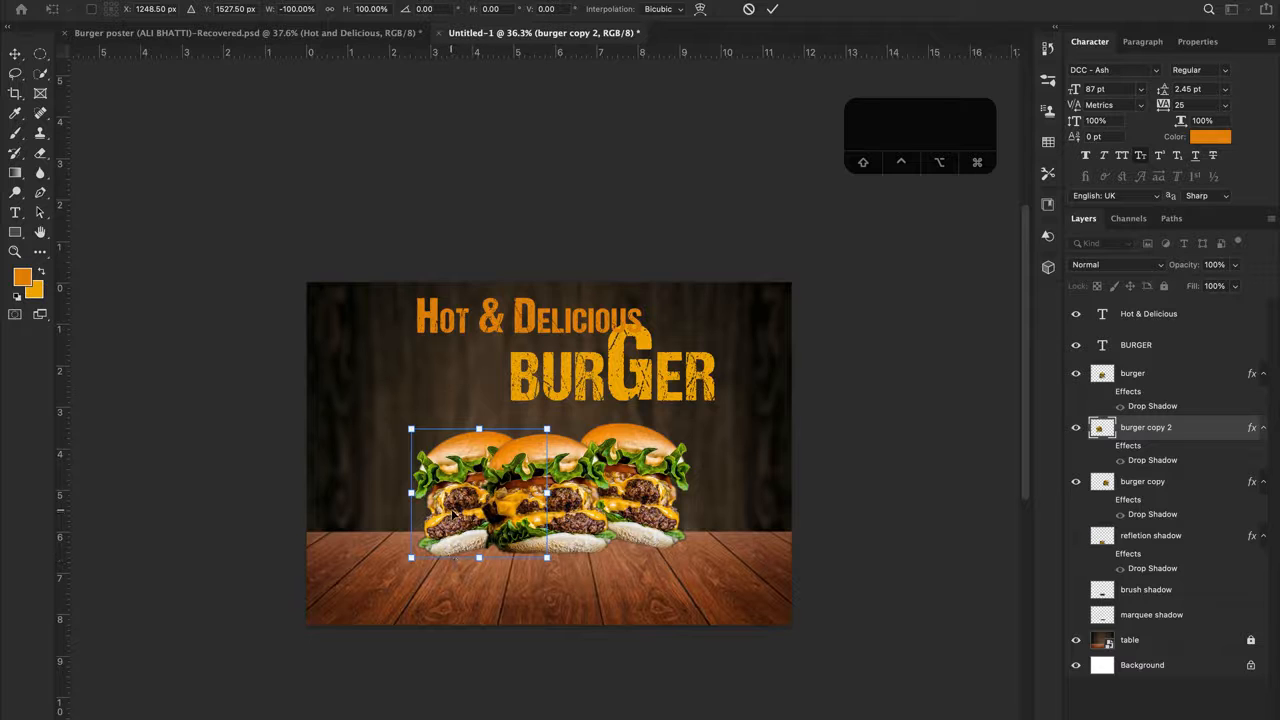
{"action": "key", "text": "Left"}
{"action": "key", "text": "Left"}
{"action": "key", "text": "Left"}
{"action": "key", "text": "Left"}
{"action": "key", "text": "Left"}
{"action": "key", "text": "Left"}
{"action": "key", "text": "Left"}
{"action": "key", "text": "Left"}
{"action": "key", "text": "Left"}
{"action": "key", "text": "Left"}
{"action": "key", "text": "Left"}
{"action": "key", "text": "Left"}
{"action": "key", "text": "Left"}
{"action": "key", "text": "Left"}
{"action": "key", "text": "Left"}
{"action": "key", "text": "Left"}
{"action": "key", "text": "Left"}
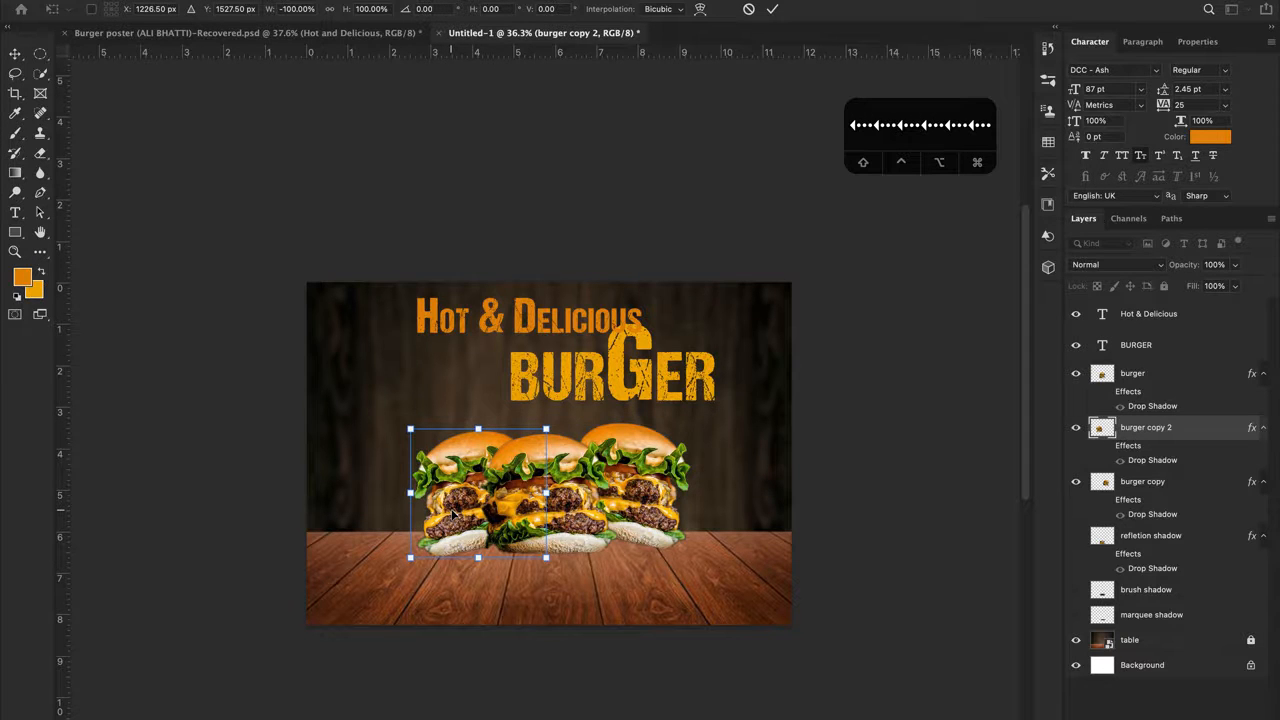
{"action": "key", "text": "Left"}
{"action": "key", "text": "Left"}
{"action": "key", "text": "Left"}
{"action": "key", "text": "Left"}
{"action": "key", "text": "Left"}
{"action": "key", "text": "Left"}
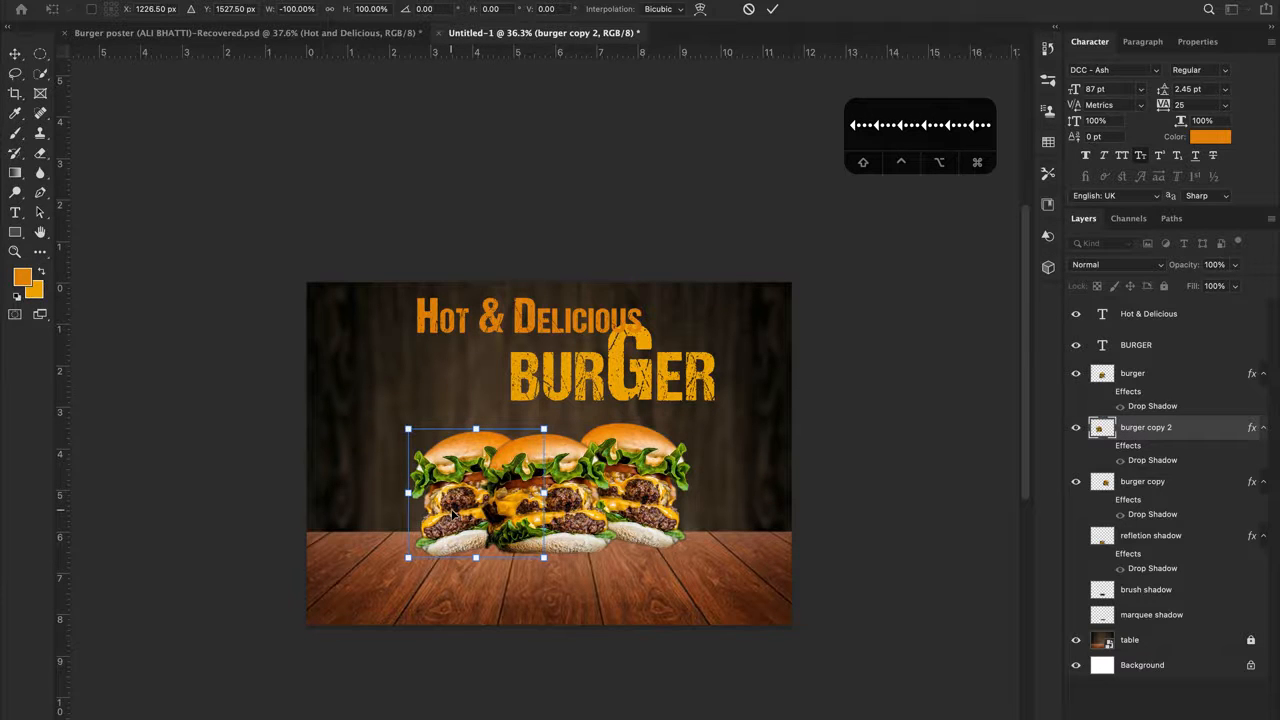
{"action": "key", "text": "Return"}
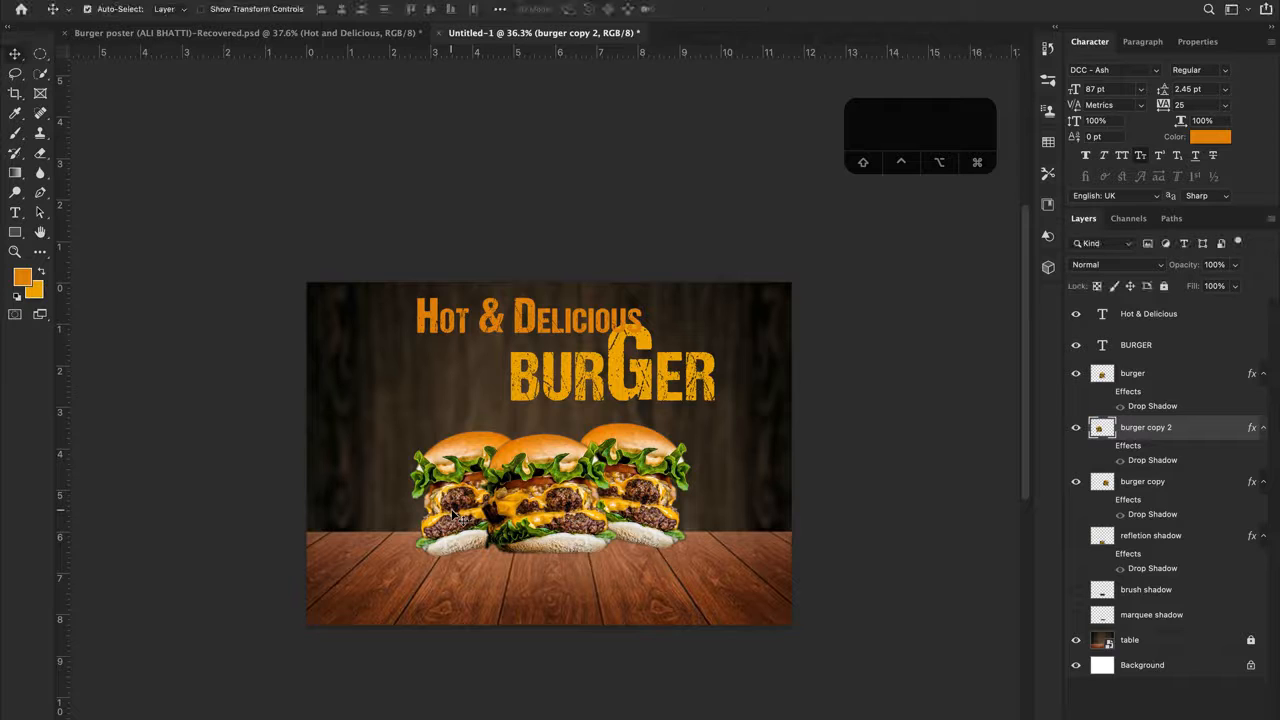
Reposition the flipped left burger level with the right one and evenly spaced from the front burger
{"action": "left_click", "coordinate": [449, 472]}
{"action": "left_click_drag", "start_coordinate": [449, 472], "coordinate": [455, 477]}
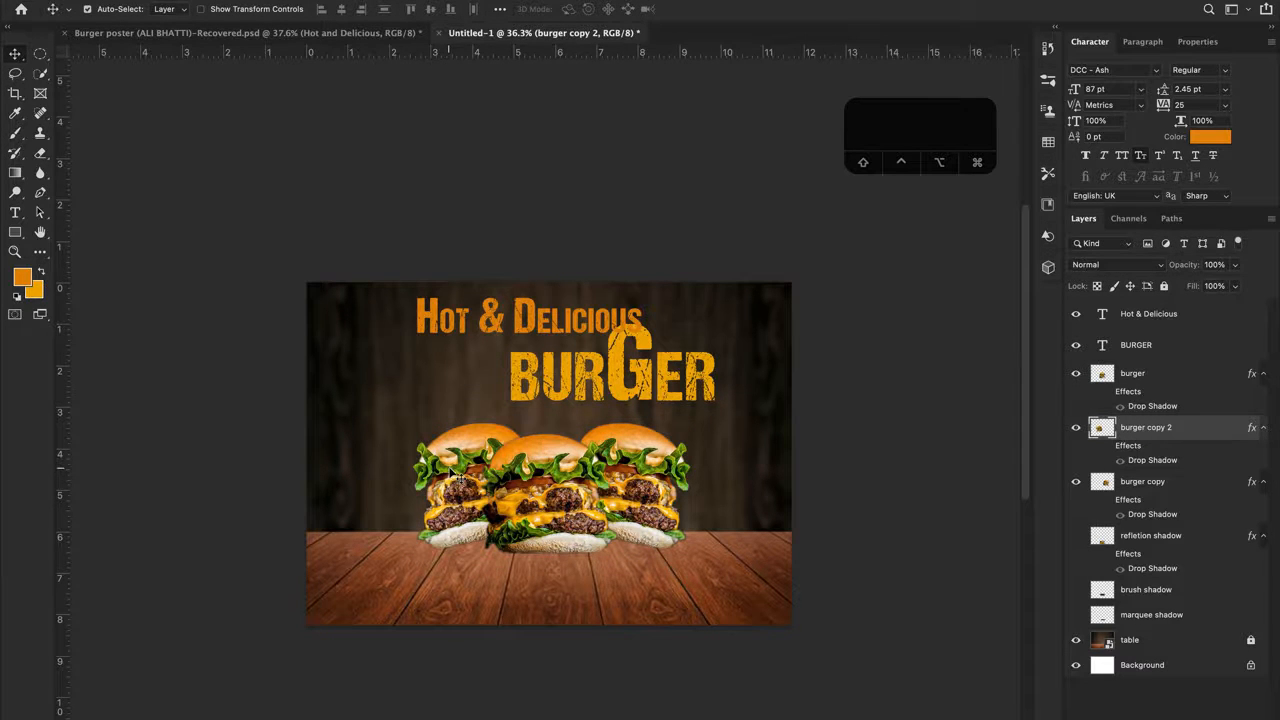
{"action": "scroll", "coordinate": [450, 472], "scroll_direction": "left", "scroll_amount": 1}
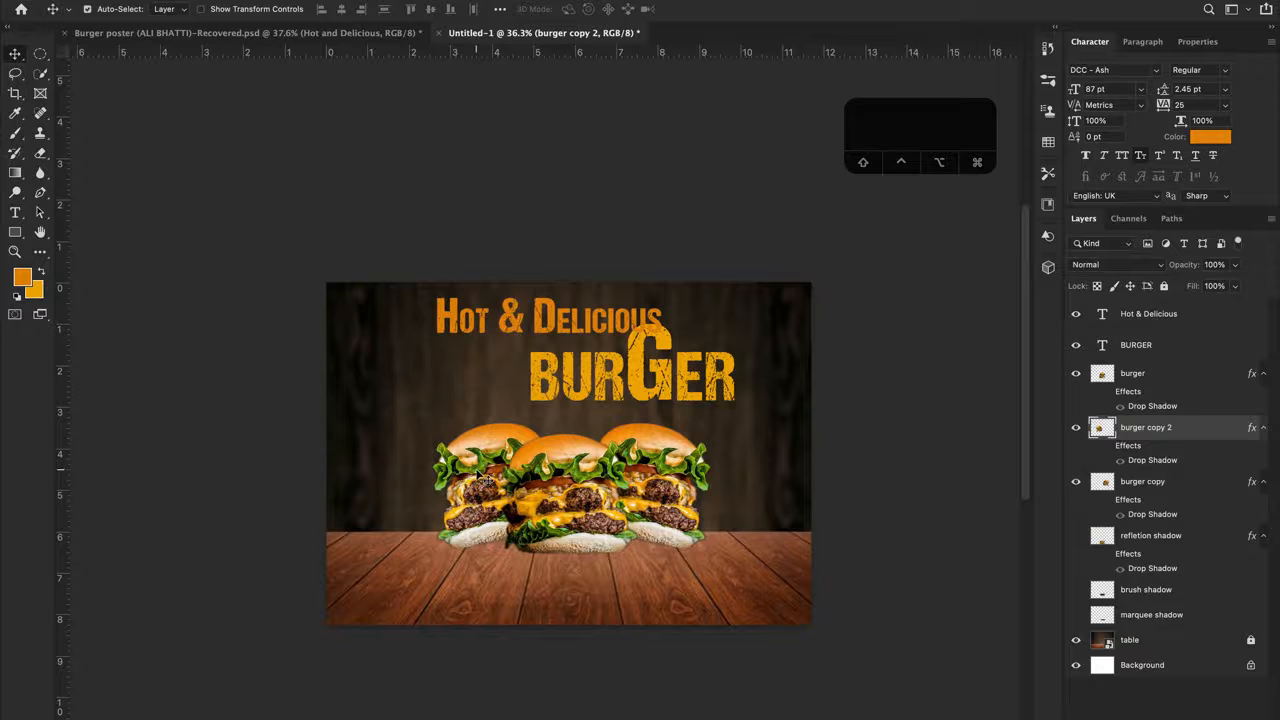
{"action": "left_click_drag", "start_coordinate": [484, 480], "coordinate": [466, 481]}
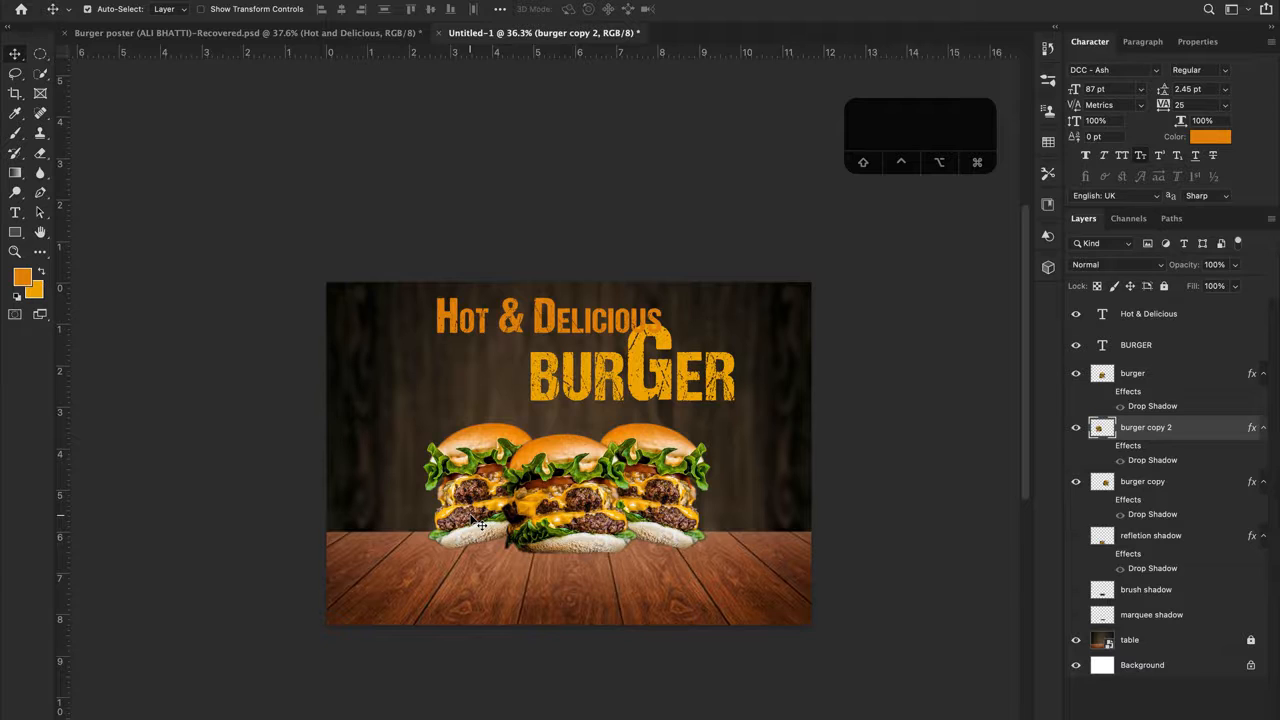
Scale down the BURGER text and centre it beneath the "Hot & Delicious" line
{"action": "left_click", "coordinate": [620, 388]}
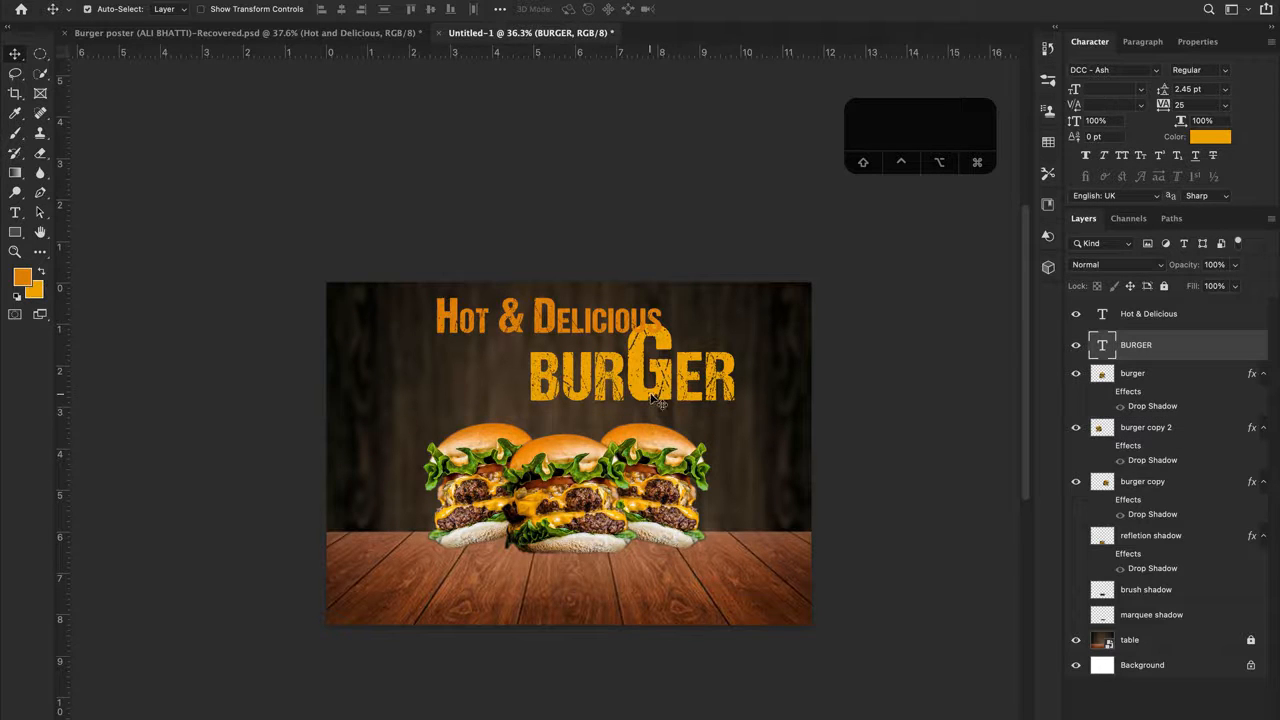
{"action": "key", "text": "super+t"}
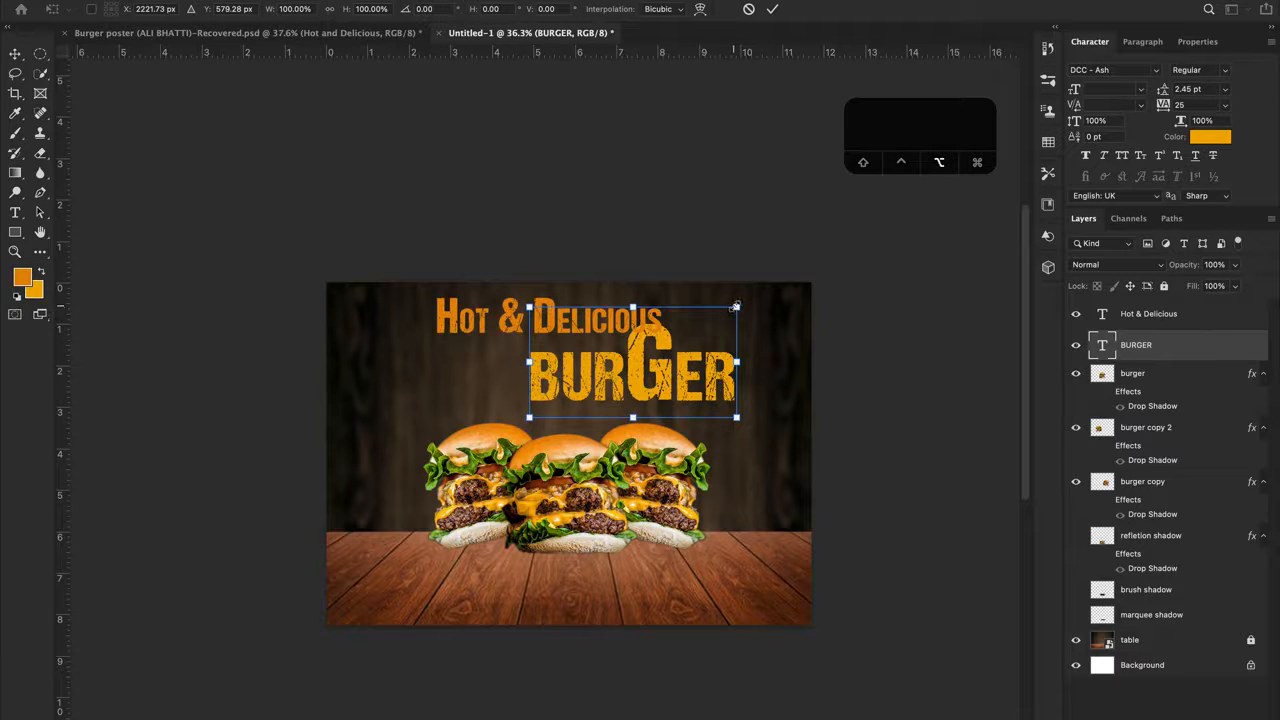
{"action": "left_click_drag", "start_coordinate": [735, 307], "coordinate": [709, 322]}
{"action": "left_click_drag", "start_coordinate": [633, 383], "coordinate": [580, 386]}
{"action": "key", "text": "Return"}
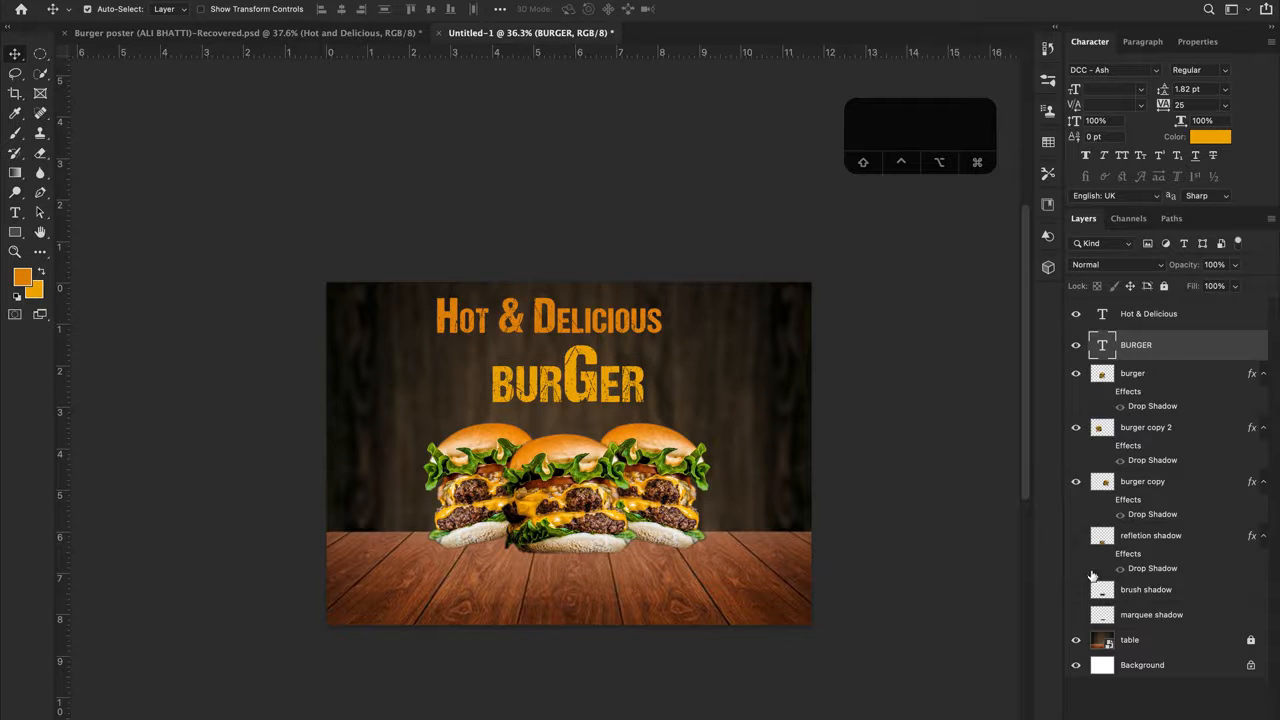
Show the brush shadow layer, set its opacity to 35%, and duplicate it under the left and right burgers
{"action": "left_click", "coordinate": [1076, 591]}
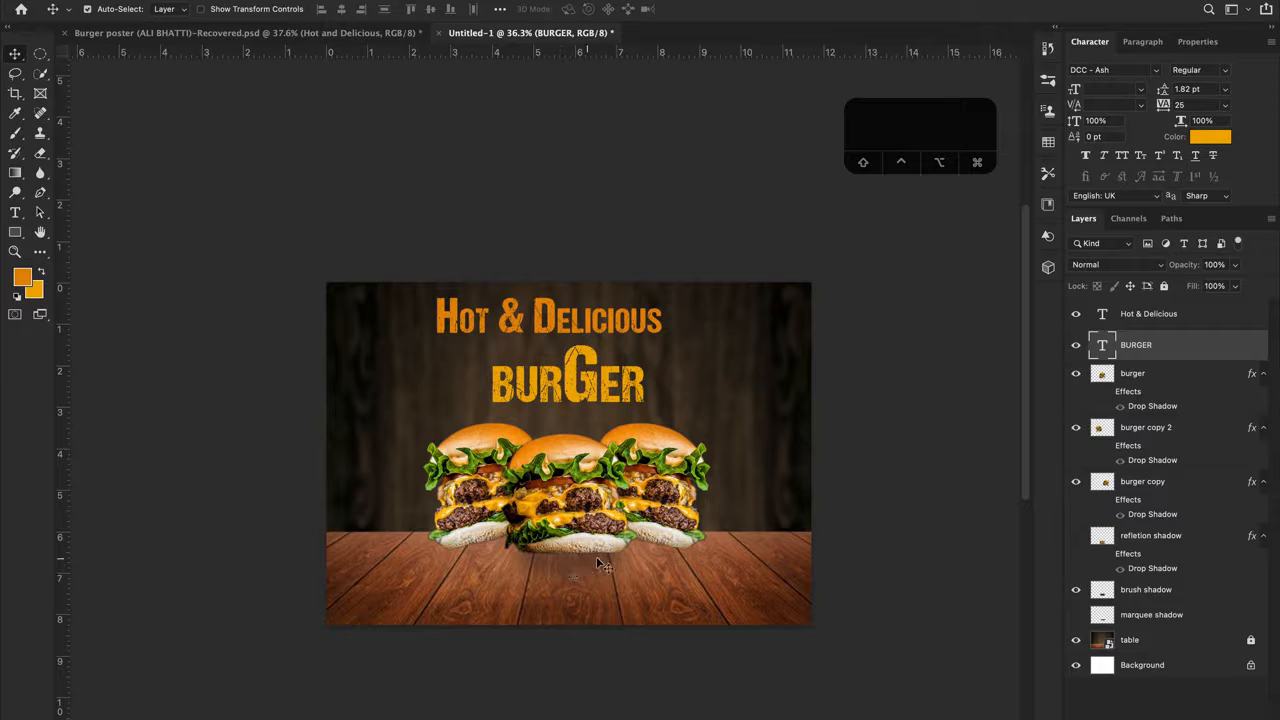
{"action": "left_click", "coordinate": [1158, 591]}
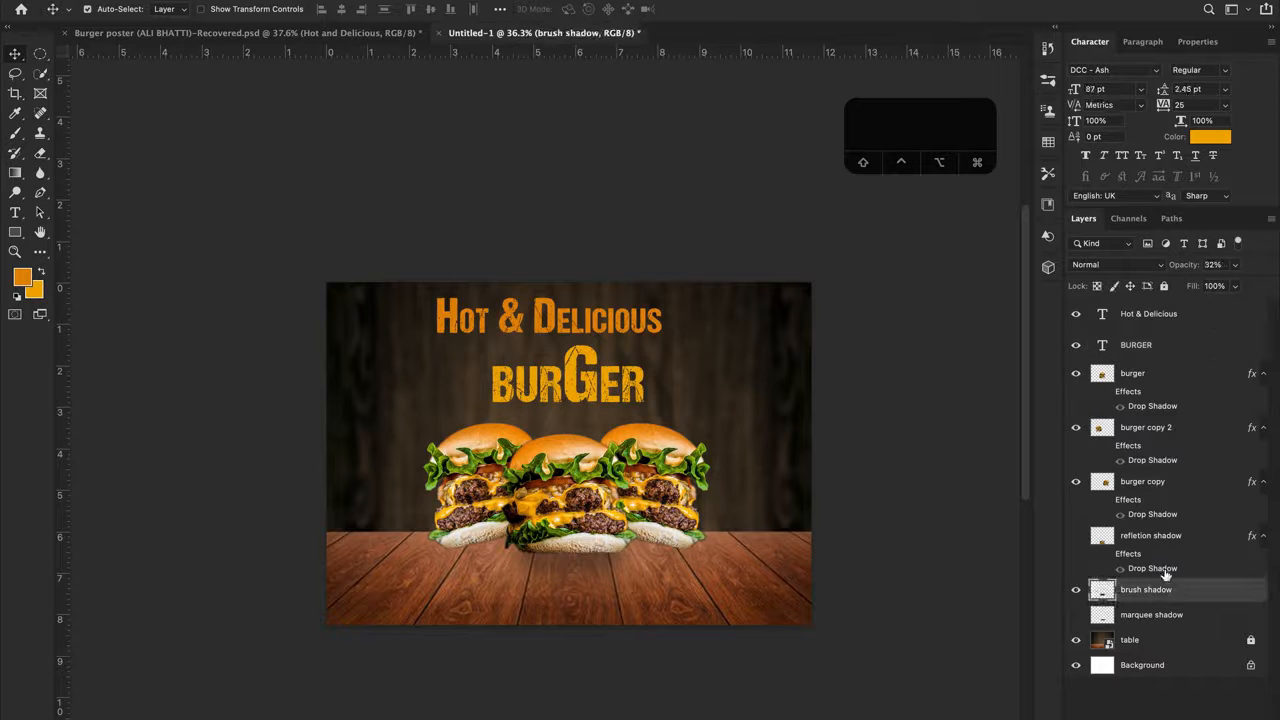
{"action": "key", "text": "3"}
{"action": "key", "text": "5"}
{"action": "mouse_move", "coordinate": [576, 568]}
{"action": "left_mouse_down"}
{"action": "mouse_move", "coordinate": [485, 560]}
{"action": "mouse_move", "coordinate": [664, 554]}
{"action": "left_mouse_up"}
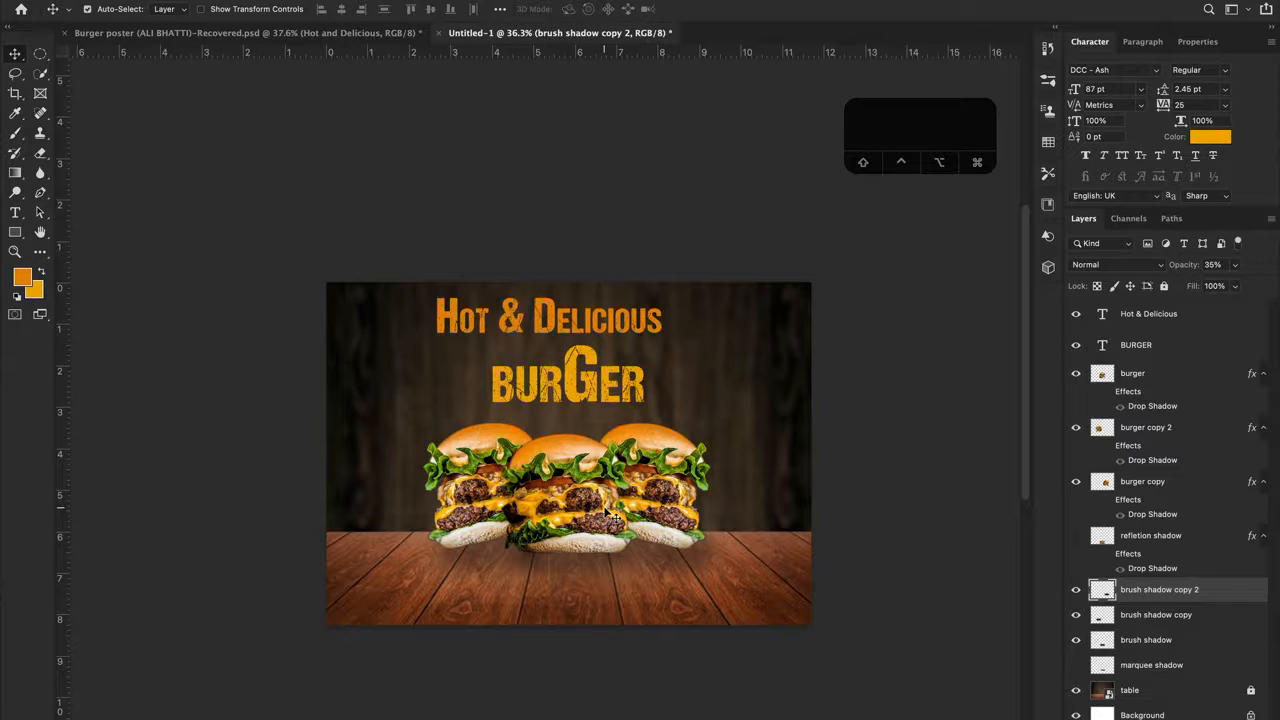
Examine the Fume layer's effect in the finished burger poster document by toggling its visibility off and on
{"action": "left_click", "coordinate": [345, 36]}
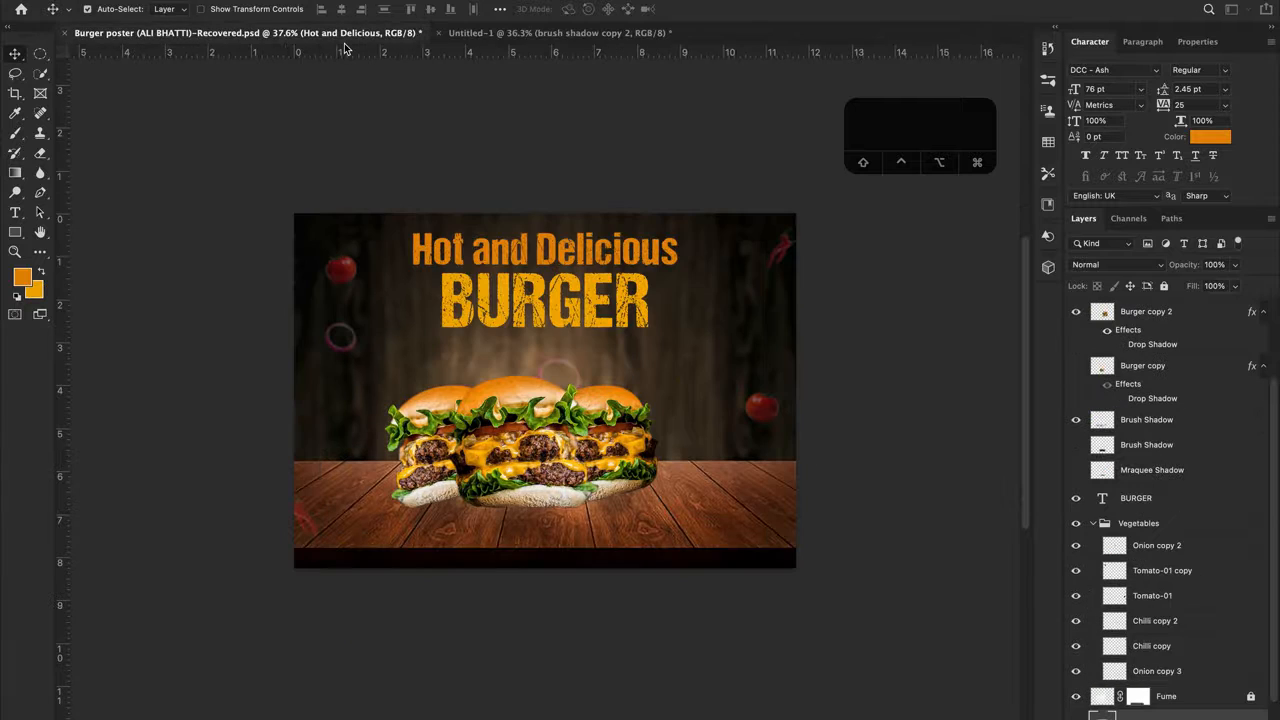
{"action": "left_click", "coordinate": [346, 270]}
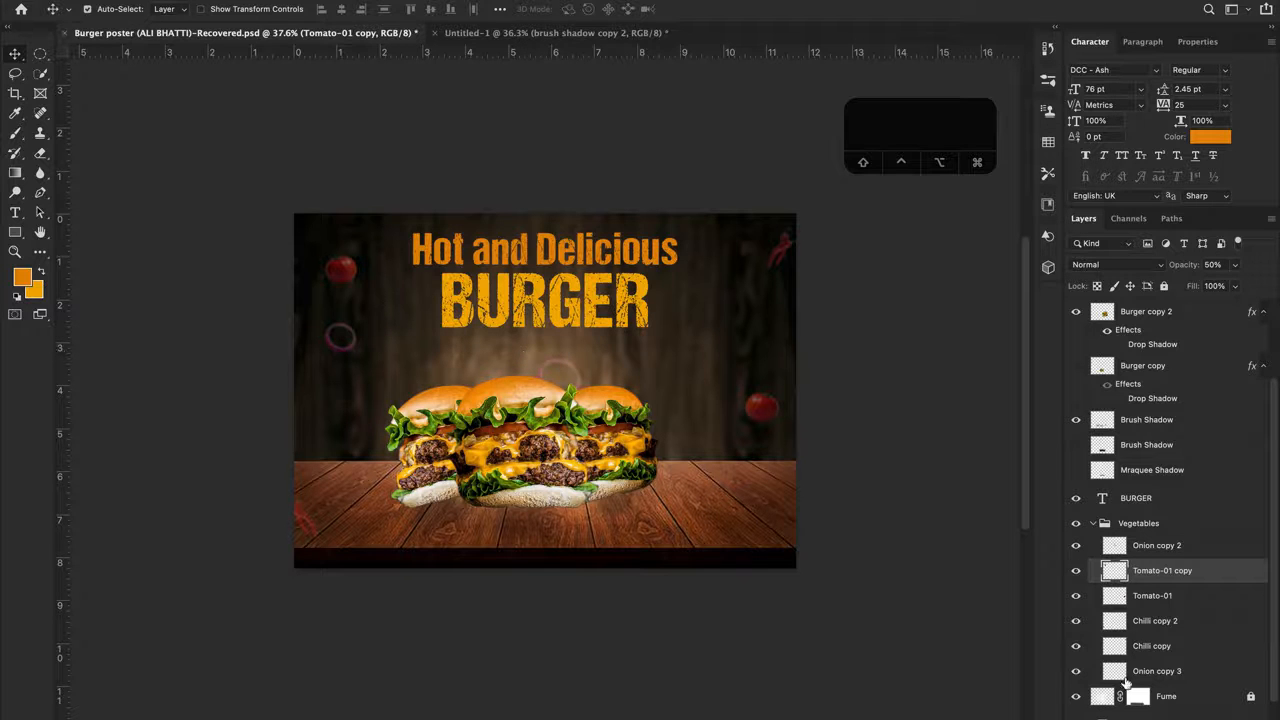
{"action": "left_click", "coordinate": [1138, 696]}
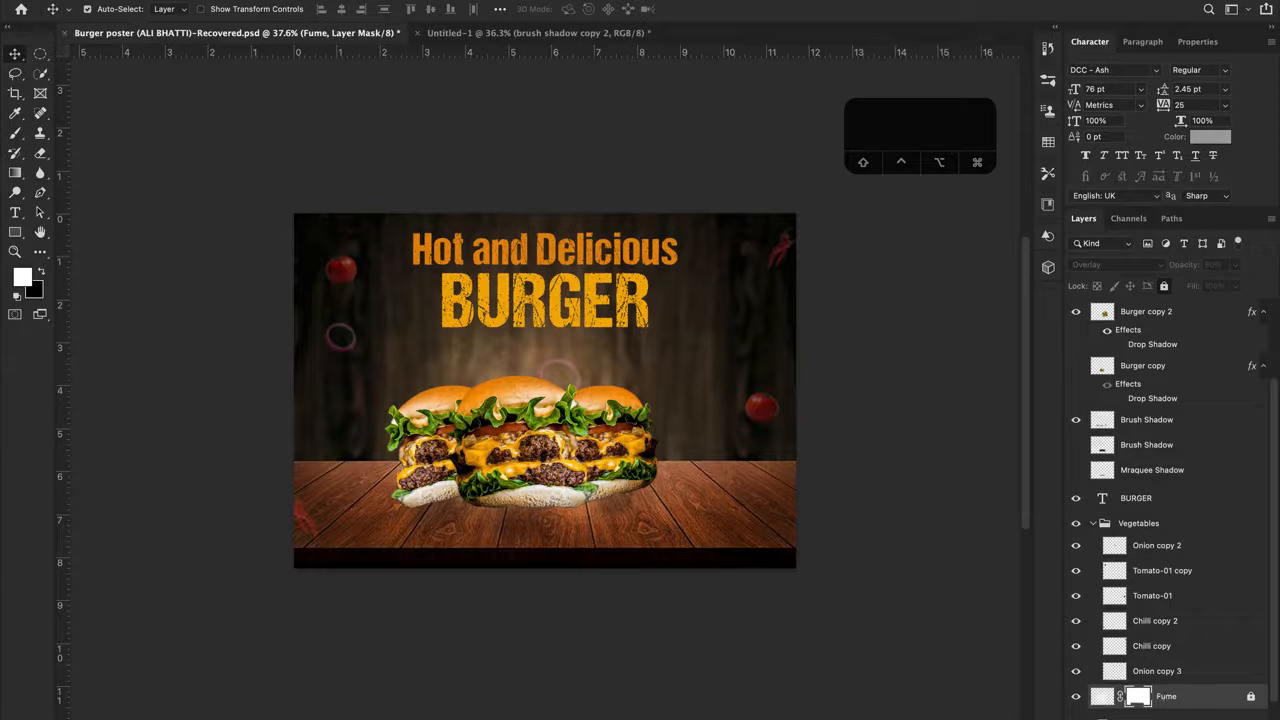
{"action": "left_click", "coordinate": [1075, 697]}
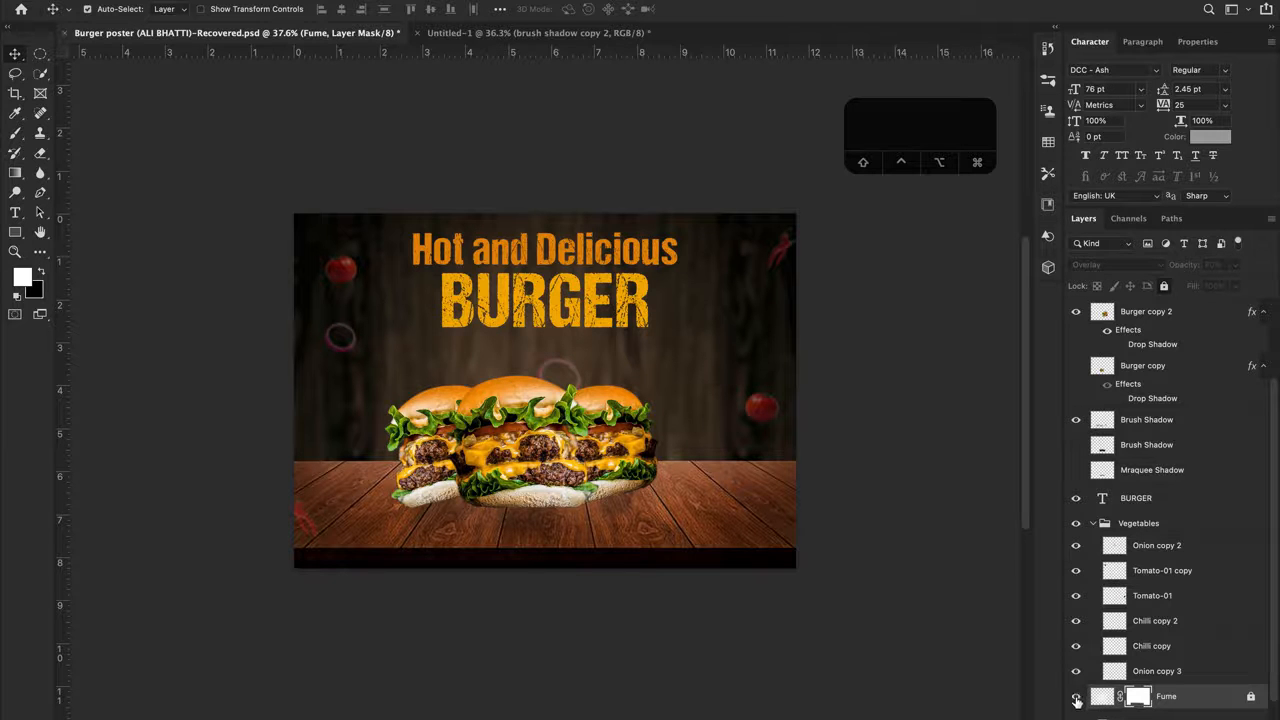
{"action": "left_click", "coordinate": [1076, 697]}
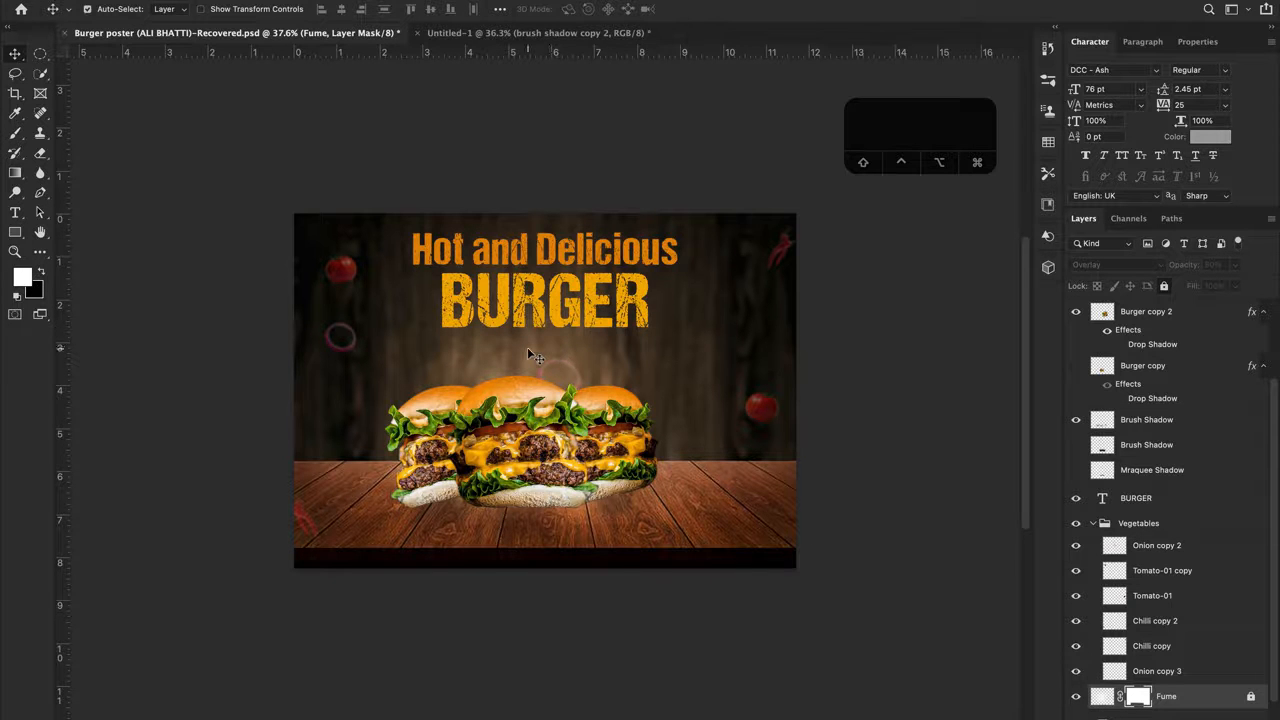
Switch to the browser and filter the "fumes png" image results to Large size
{"action": "key", "text": "ctrl+Up"}
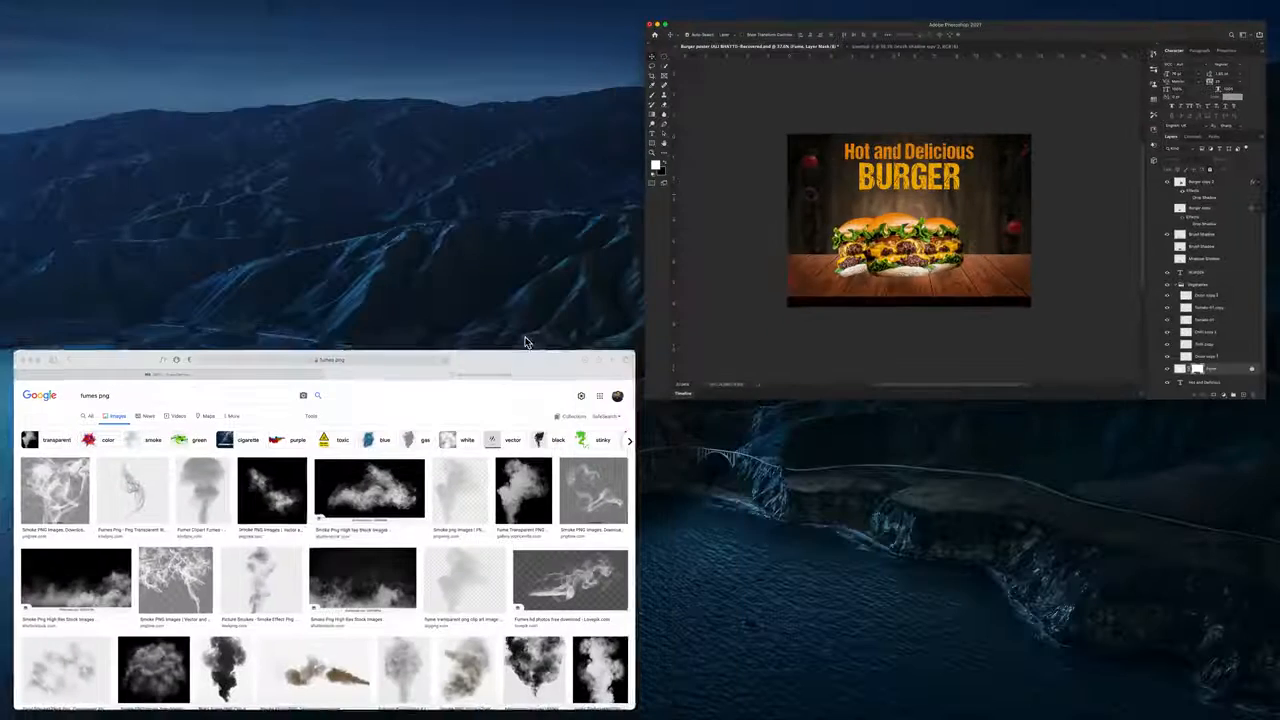
{"action": "left_click", "coordinate": [465, 427]}
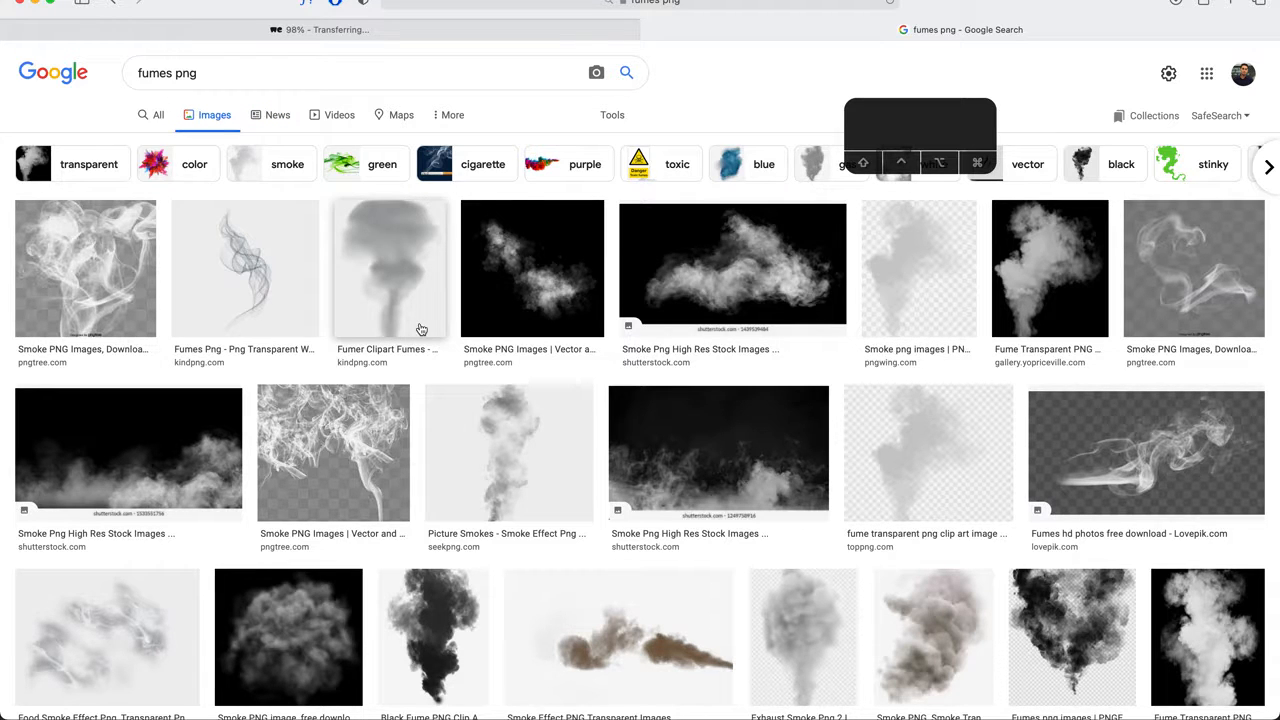
{"action": "left_click", "coordinate": [622, 120]}
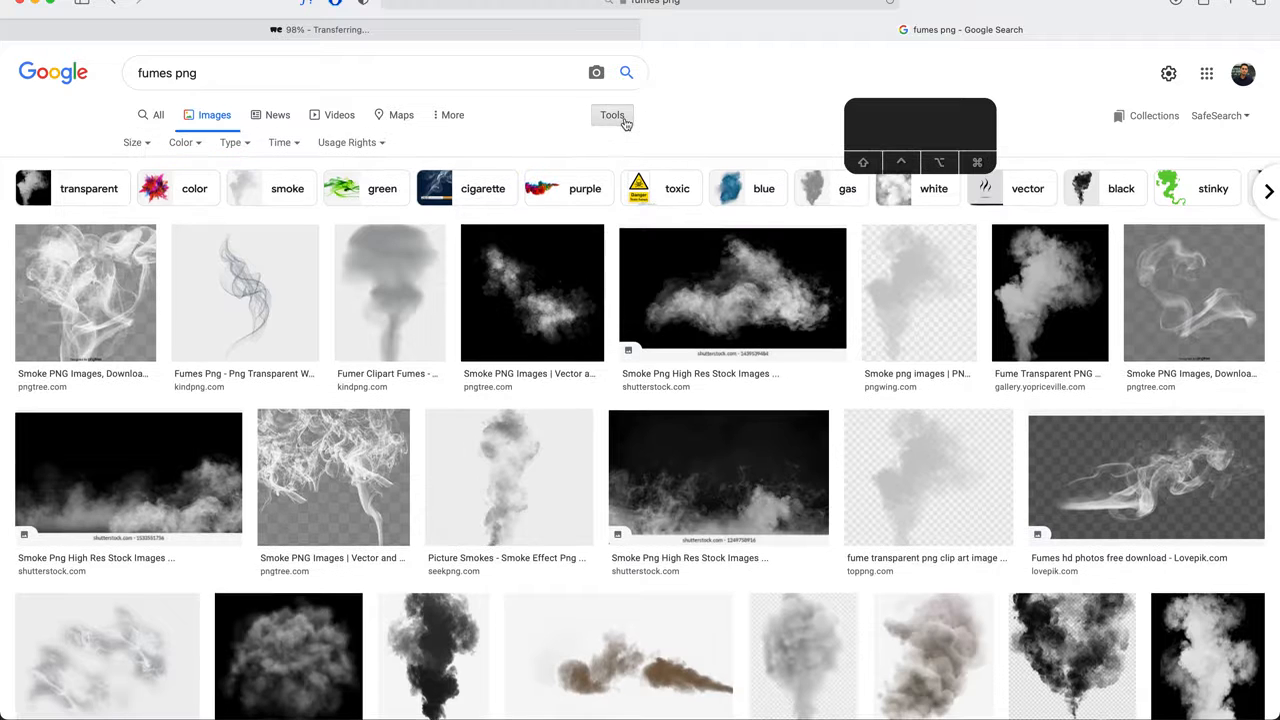
{"action": "left_click", "coordinate": [137, 147]}
{"action": "left_click", "coordinate": [148, 196]}
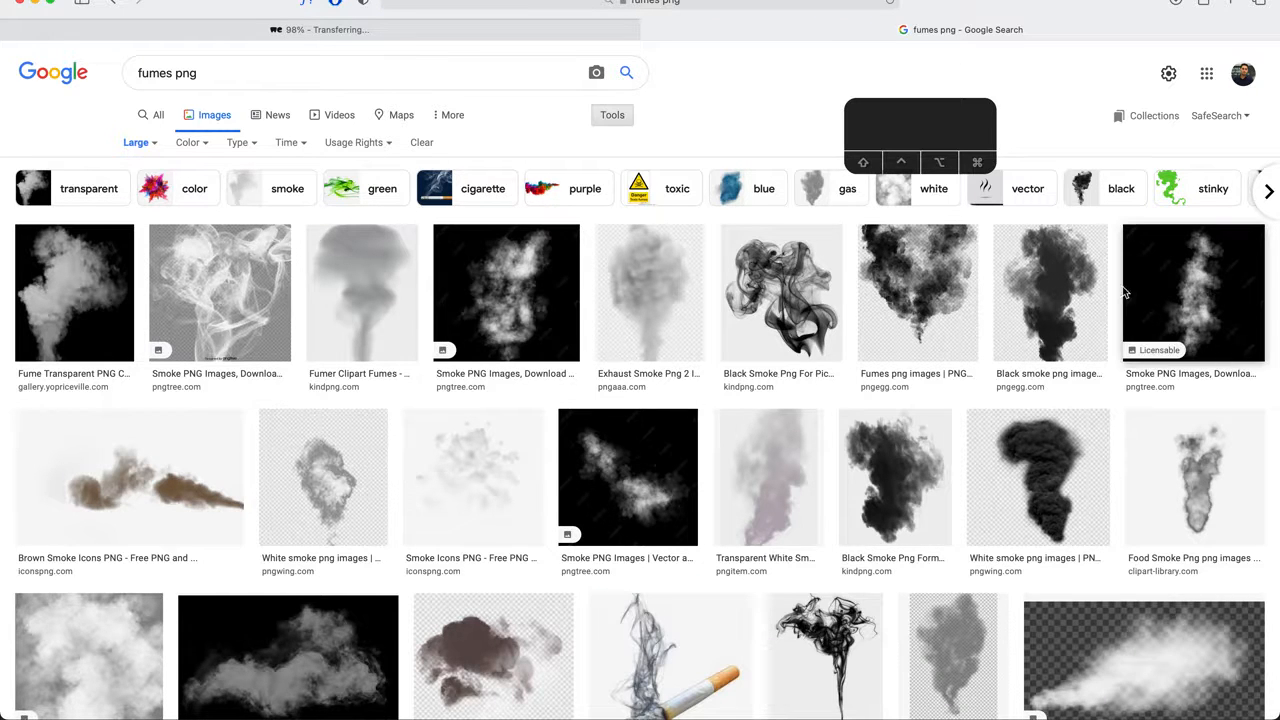
Preview the white smoke puff image among the results, open its source page, and close that page again
{"action": "scroll", "coordinate": [400, 394], "scroll_direction": "down", "scroll_amount": 3}
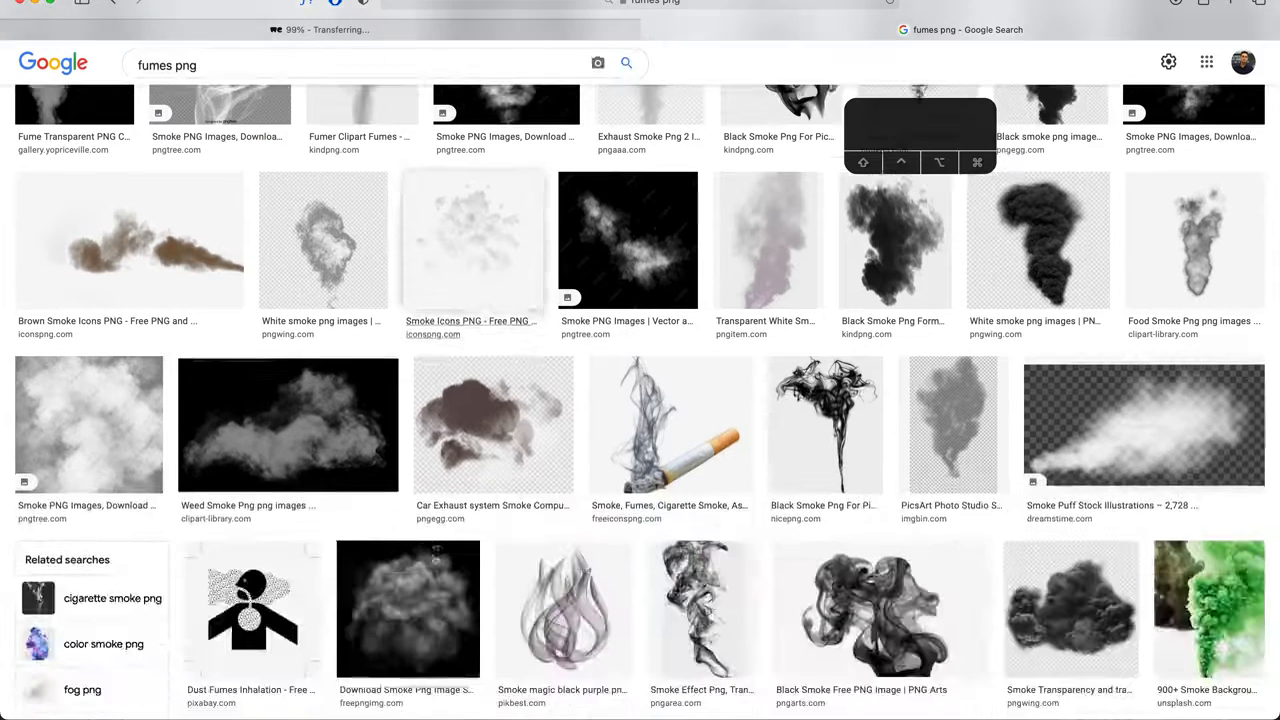
{"action": "left_click", "coordinate": [1179, 428]}
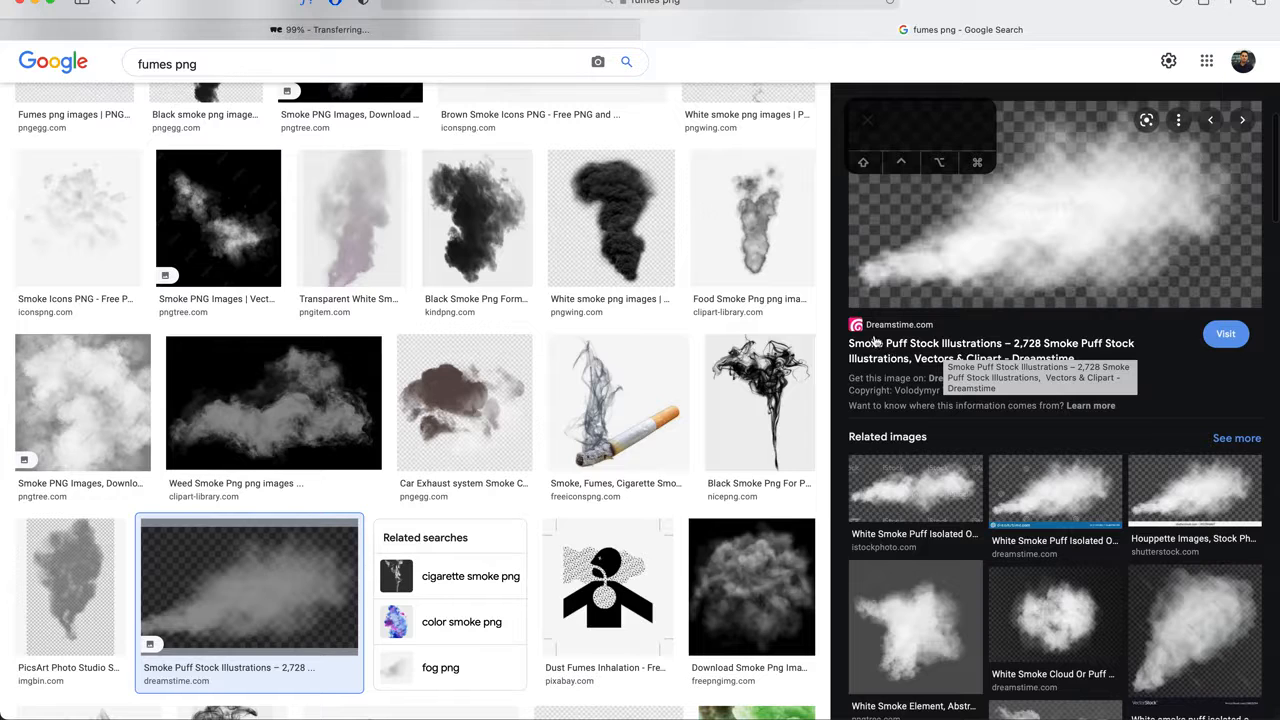
{"action": "left_click", "coordinate": [1001, 348]}
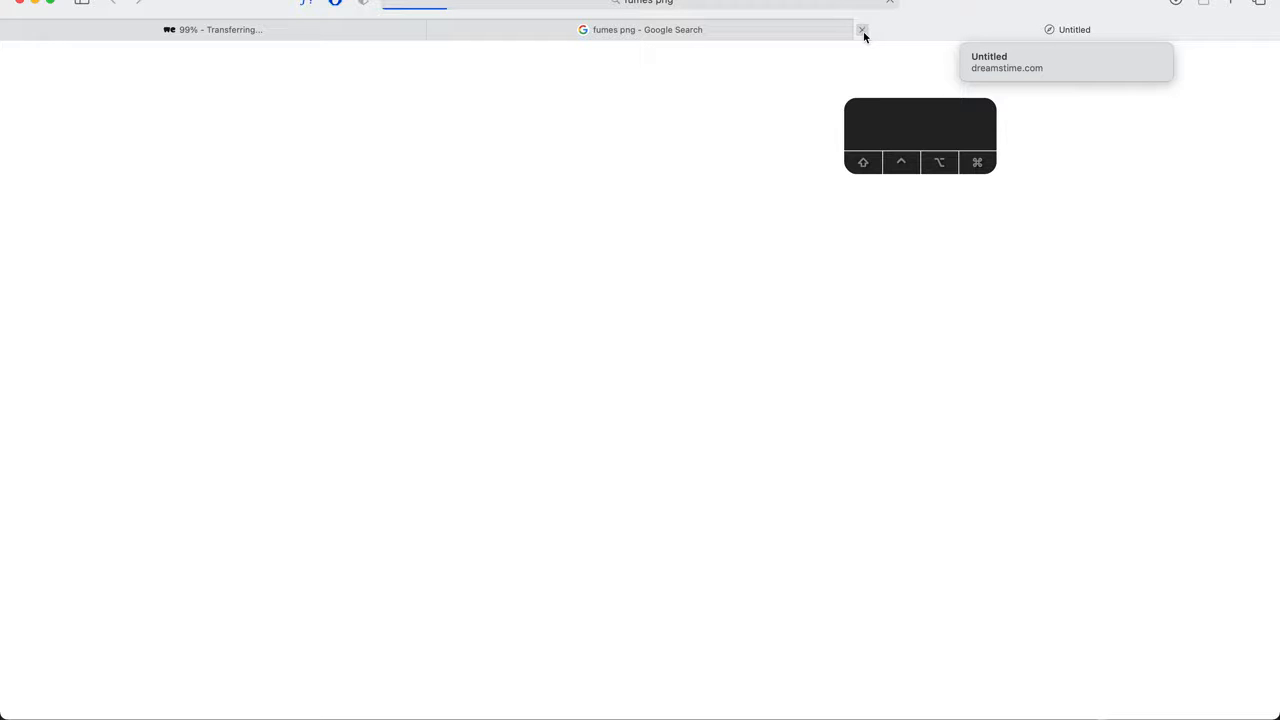
{"action": "left_click", "coordinate": [862, 30]}
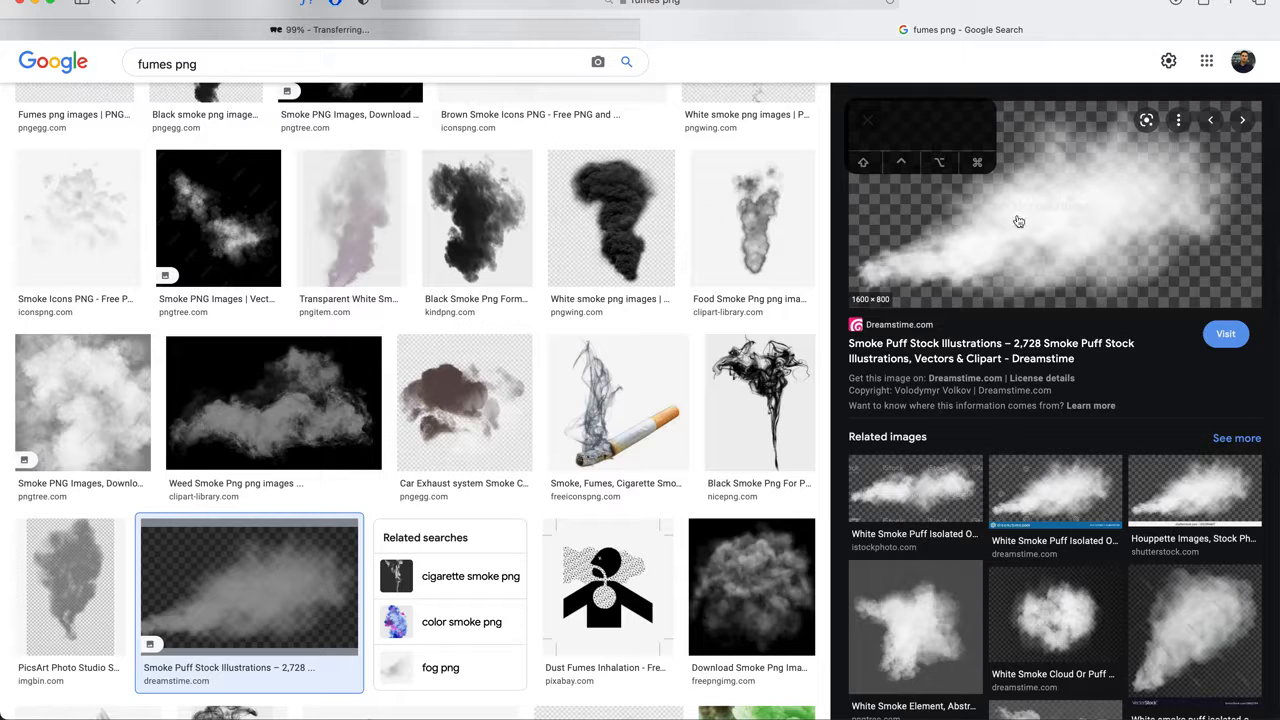
Leave the browser, check the burger and table image files on the desktop, and return to Photoshop
{"action": "left_click", "coordinate": [35, 5]}
{"action": "key", "text": "F11"}
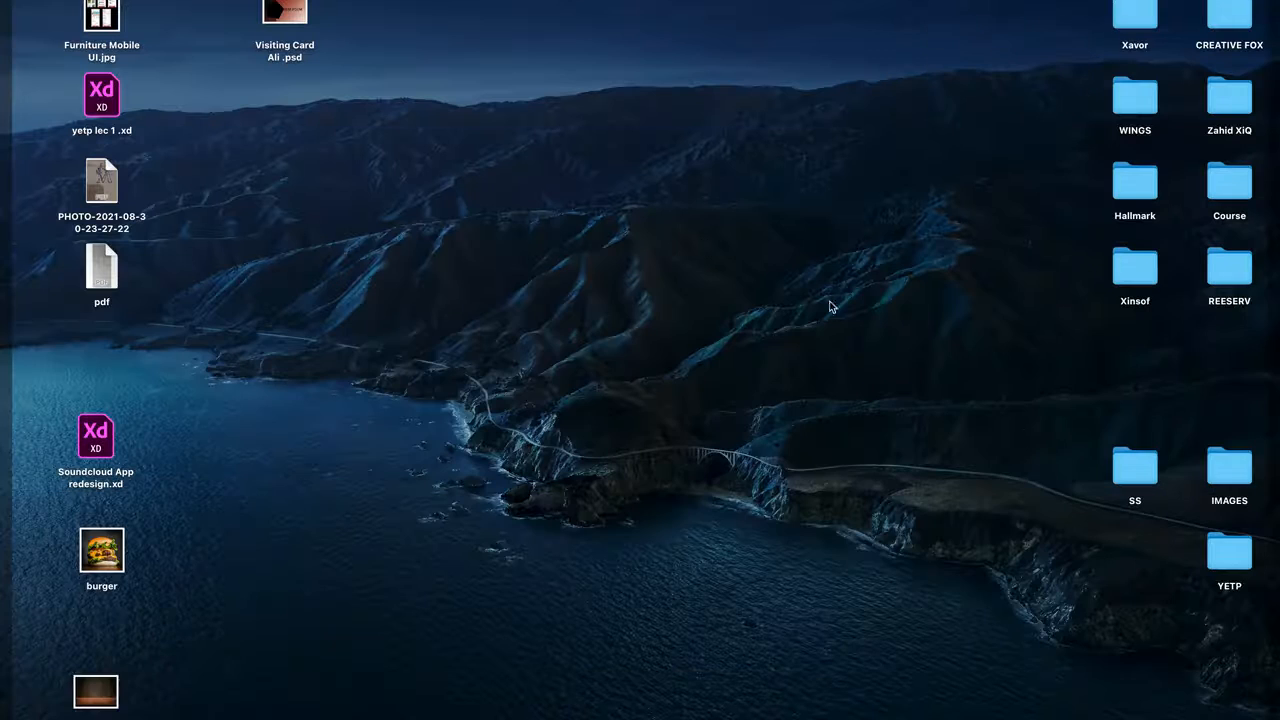
{"action": "left_click", "coordinate": [112, 565]}
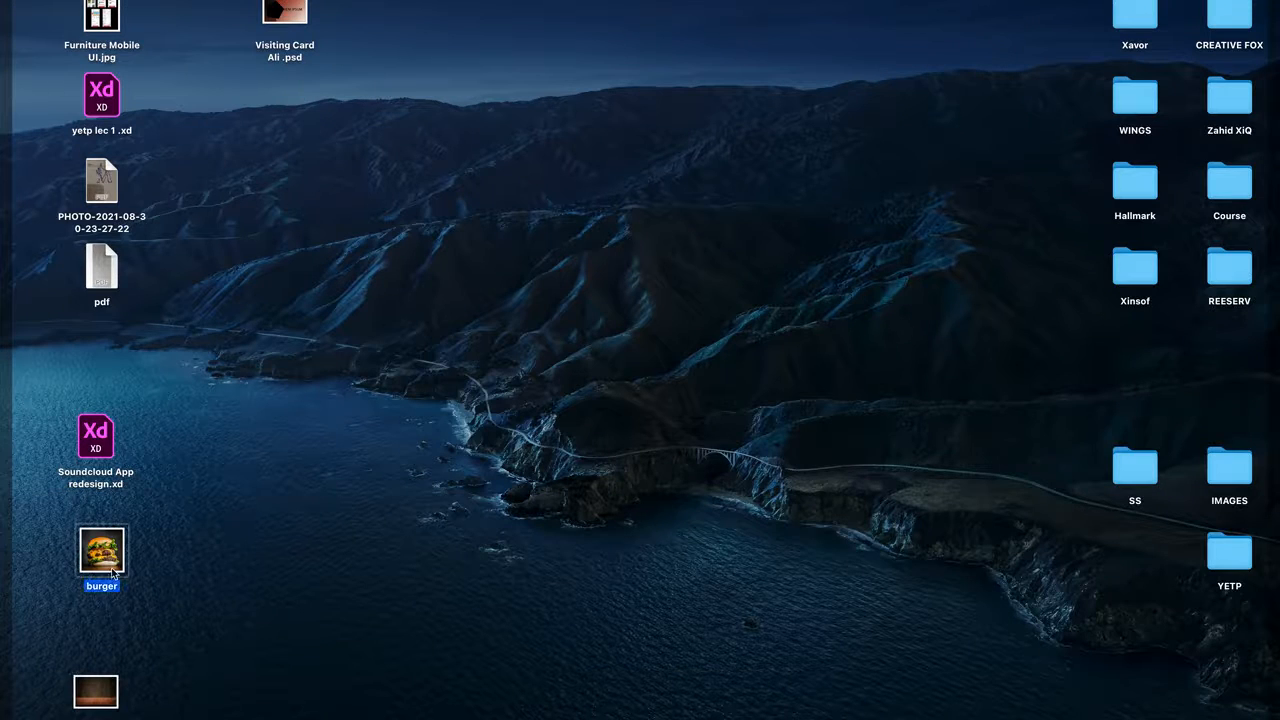
{"action": "left_click", "coordinate": [104, 692]}
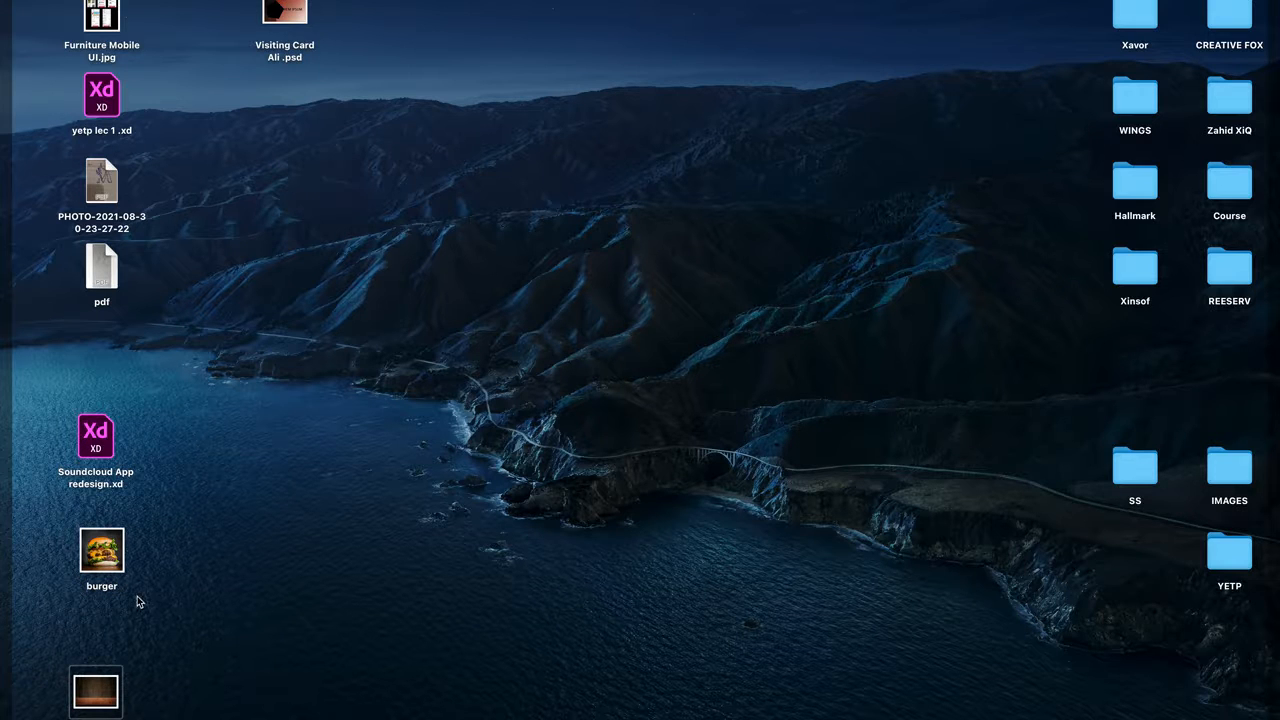
{"action": "key", "text": "F11"}
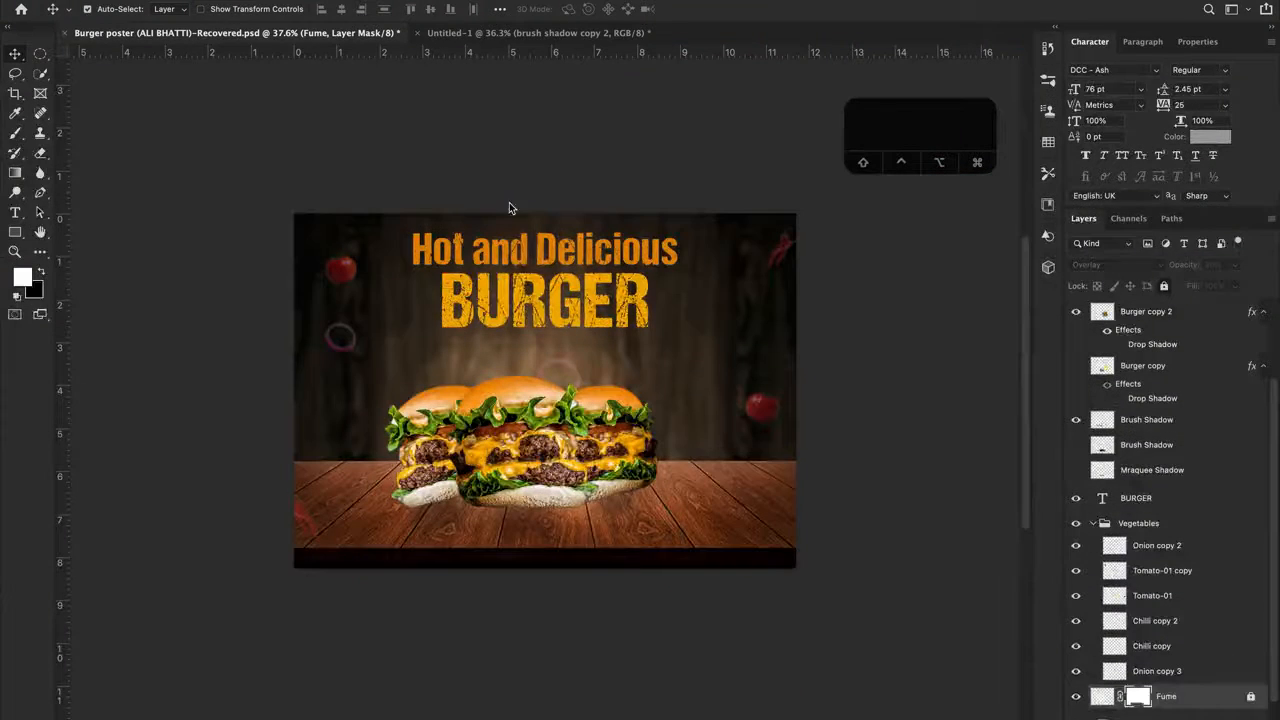
{"action": "left_click", "coordinate": [453, 36]}
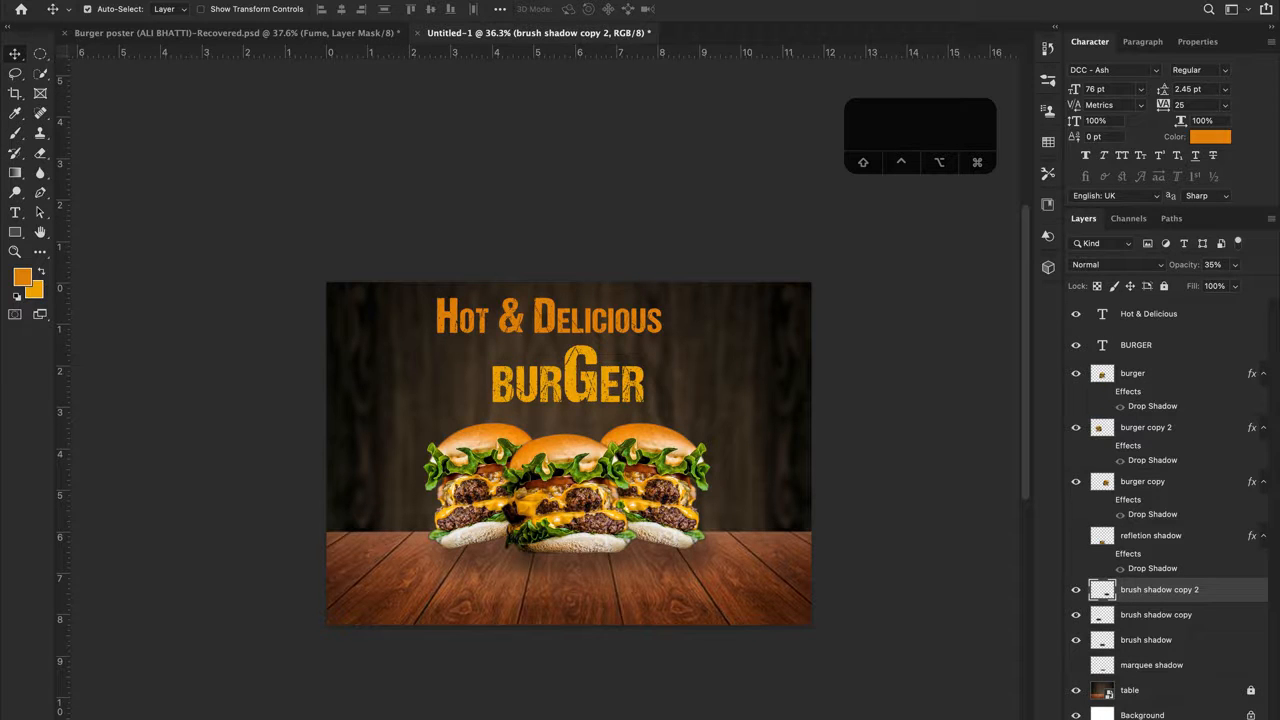
{"action": "left_click", "coordinate": [118, 0]}
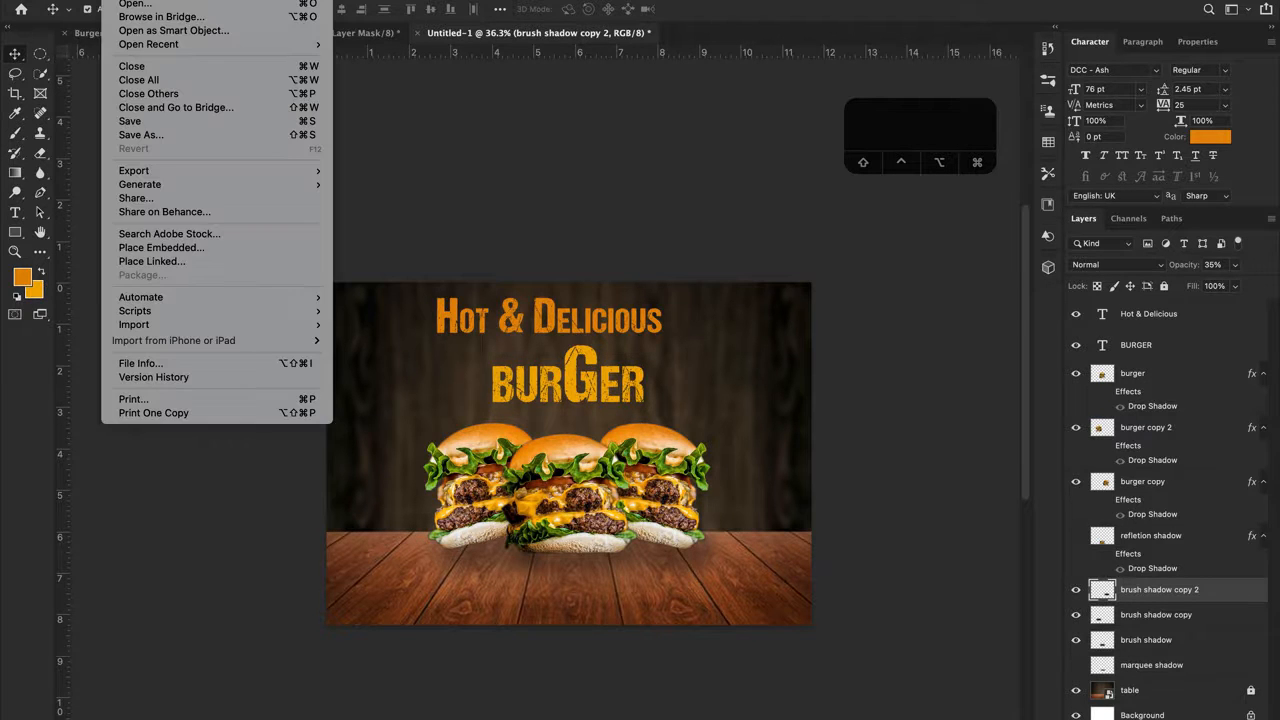
{"action": "left_click", "coordinate": [187, 248]}
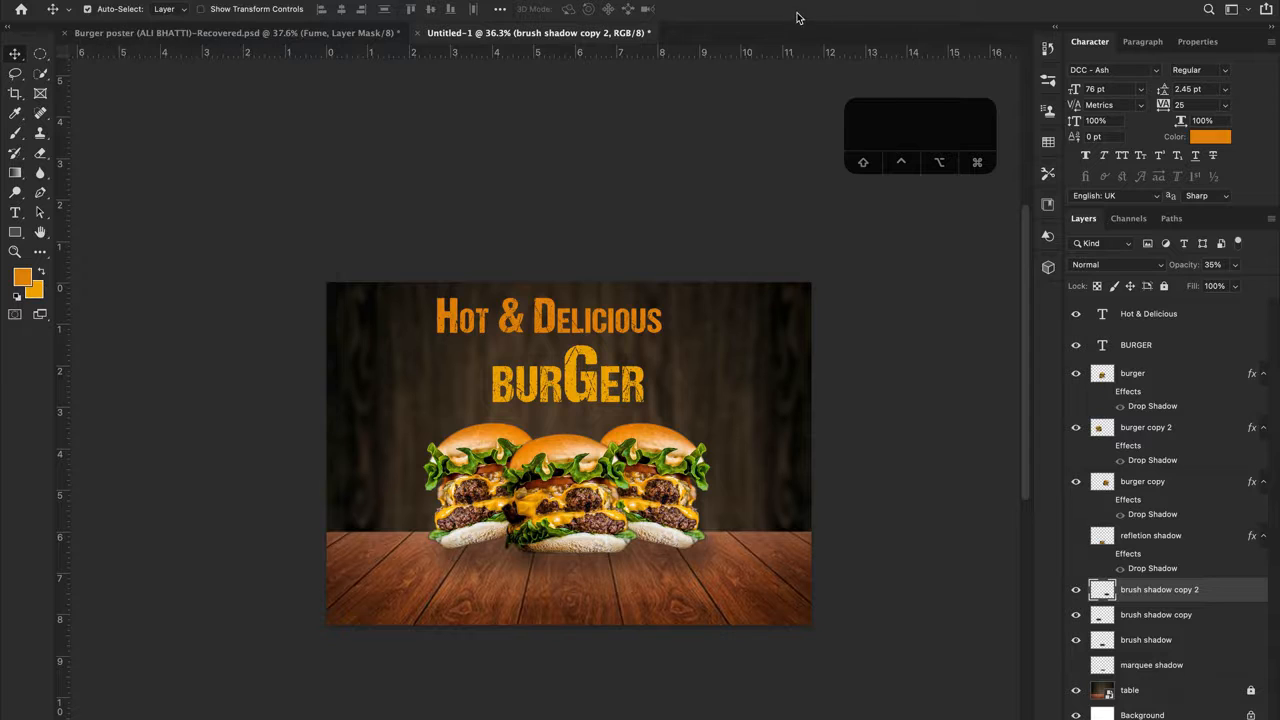
Copy the Fume layer from the finished burger poster into Untitled-1 and position it behind the burgers
{"action": "left_click", "coordinate": [277, 36]}
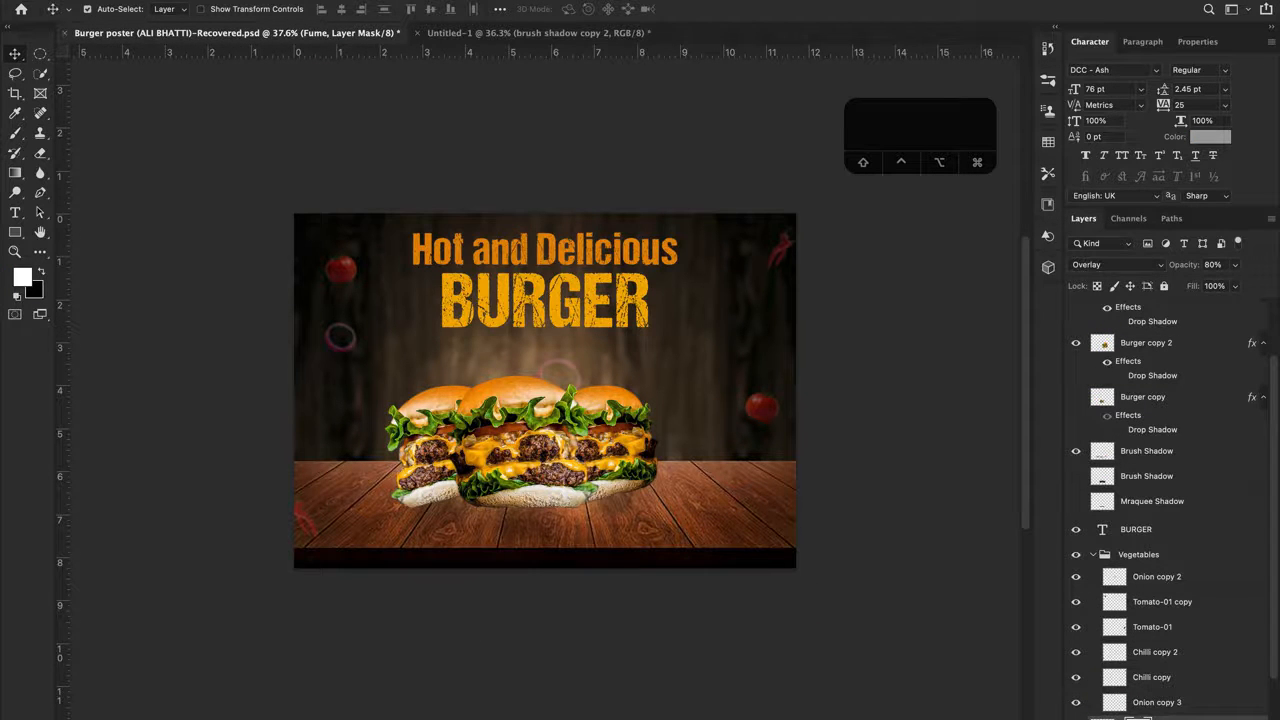
{"action": "left_click", "coordinate": [566, 34]}
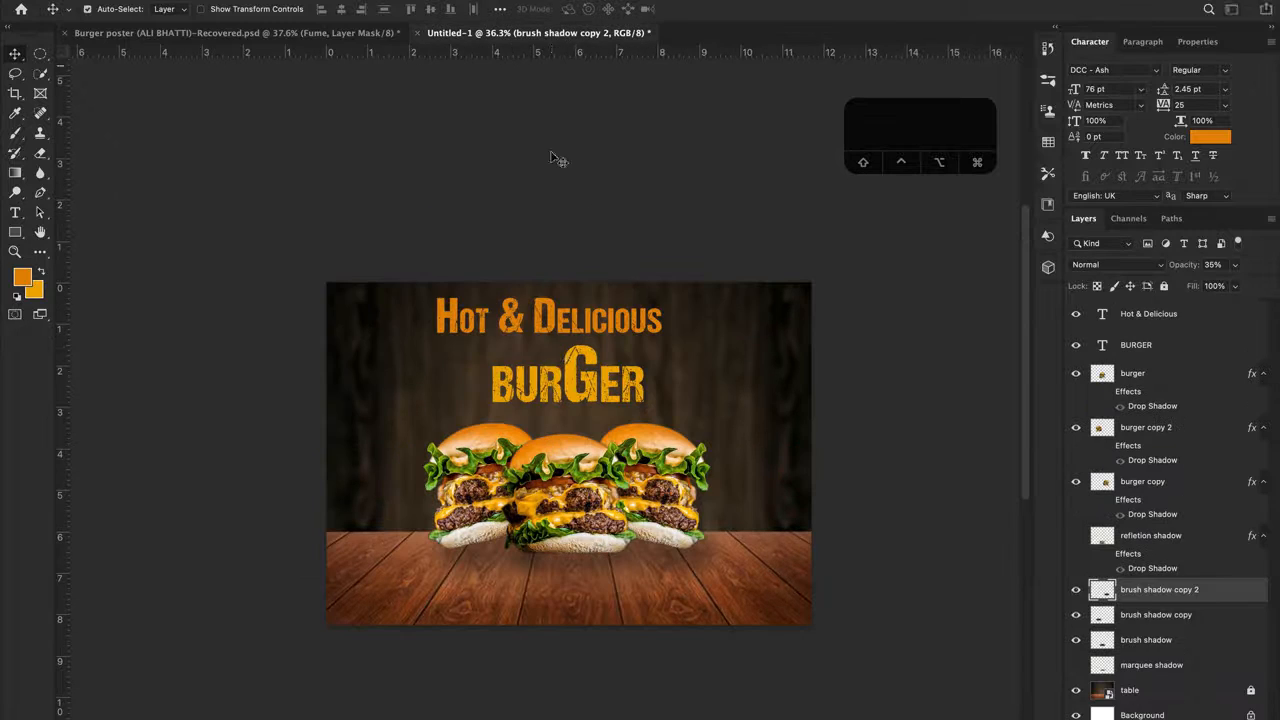
{"action": "mouse_move", "coordinate": [620, 365]}
{"action": "left_mouse_down"}
{"action": "mouse_move", "coordinate": [665, 450]}
{"action": "mouse_move", "coordinate": [615, 493]}
{"action": "left_mouse_up"}
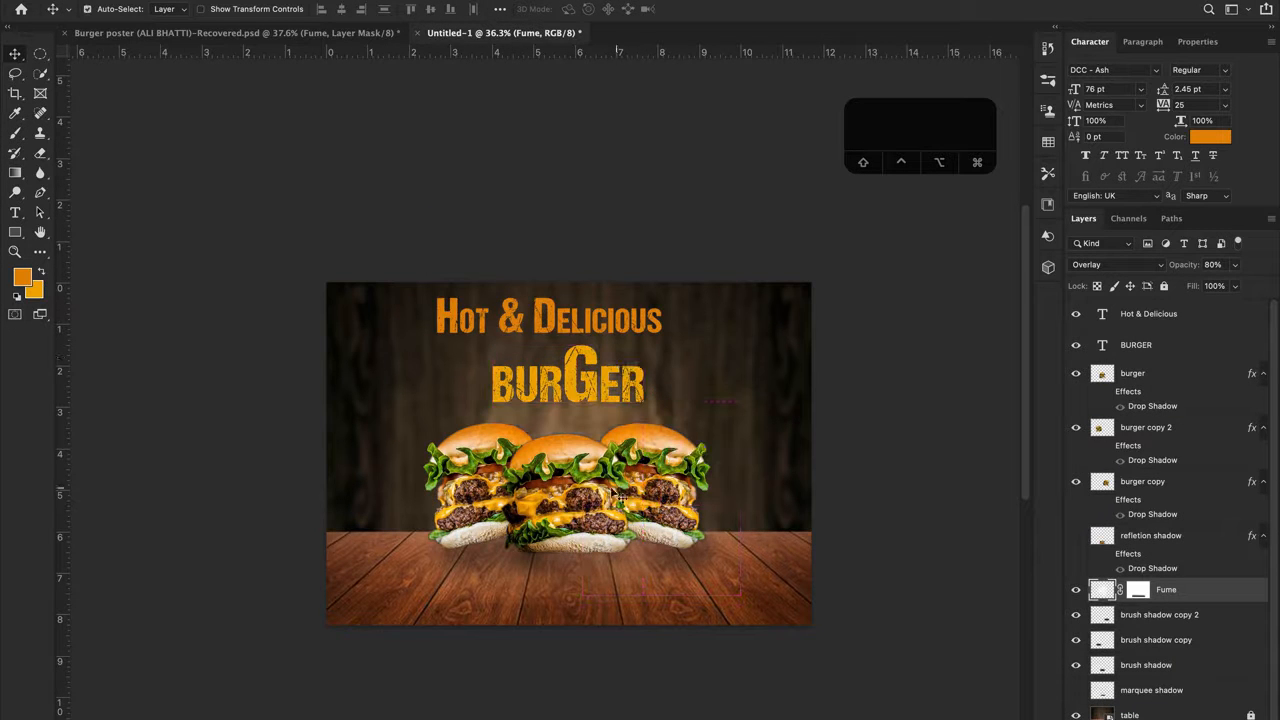
{"action": "left_click_drag", "start_coordinate": [587, 427], "coordinate": [607, 405]}
Stretch the Fume layer vertically to about 141% height, commit the transform, and centre the fume behind the burgers
{"action": "key", "text": "super+t"}
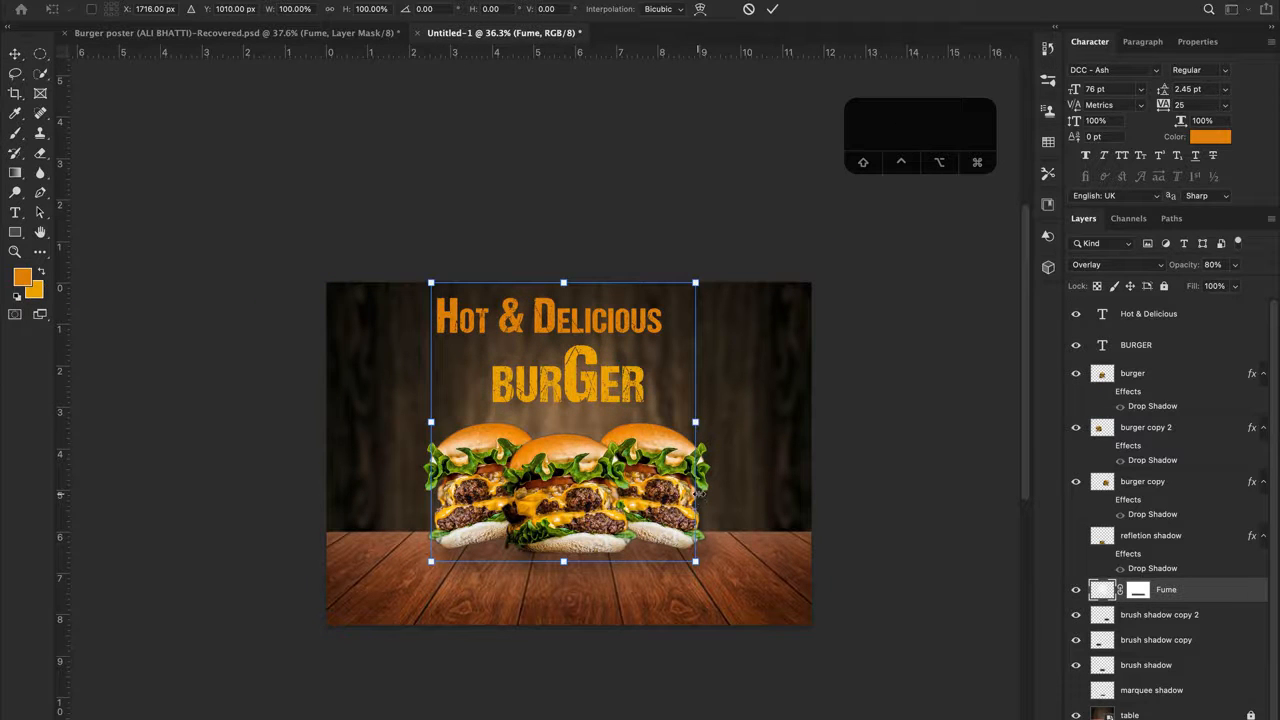
{"action": "mouse_move", "coordinate": [564, 282]}
{"action": "left_mouse_down"}
{"action": "mouse_move", "coordinate": [551, 191]}
{"action": "mouse_move", "coordinate": [548, 273]}
{"action": "left_mouse_up"}
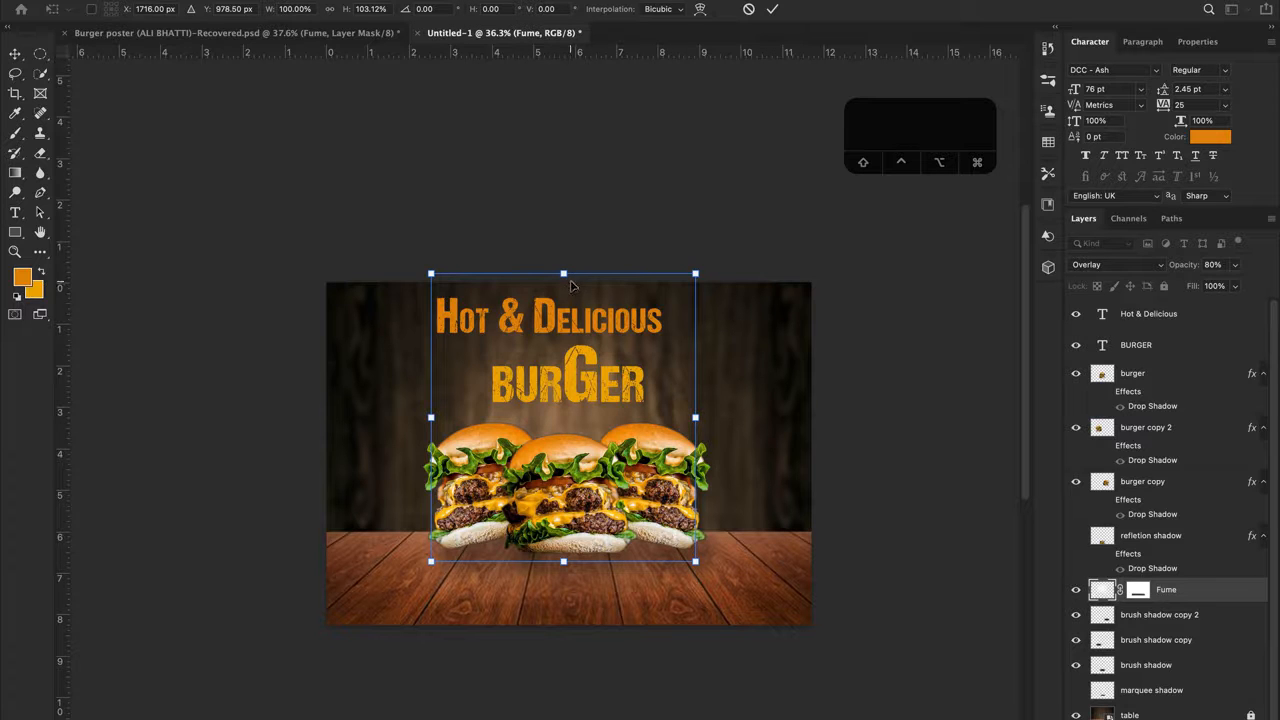
{"action": "left_click_drag", "start_coordinate": [564, 273], "coordinate": [563, 167]}
{"action": "left_click_drag", "start_coordinate": [560, 409], "coordinate": [557, 421]}
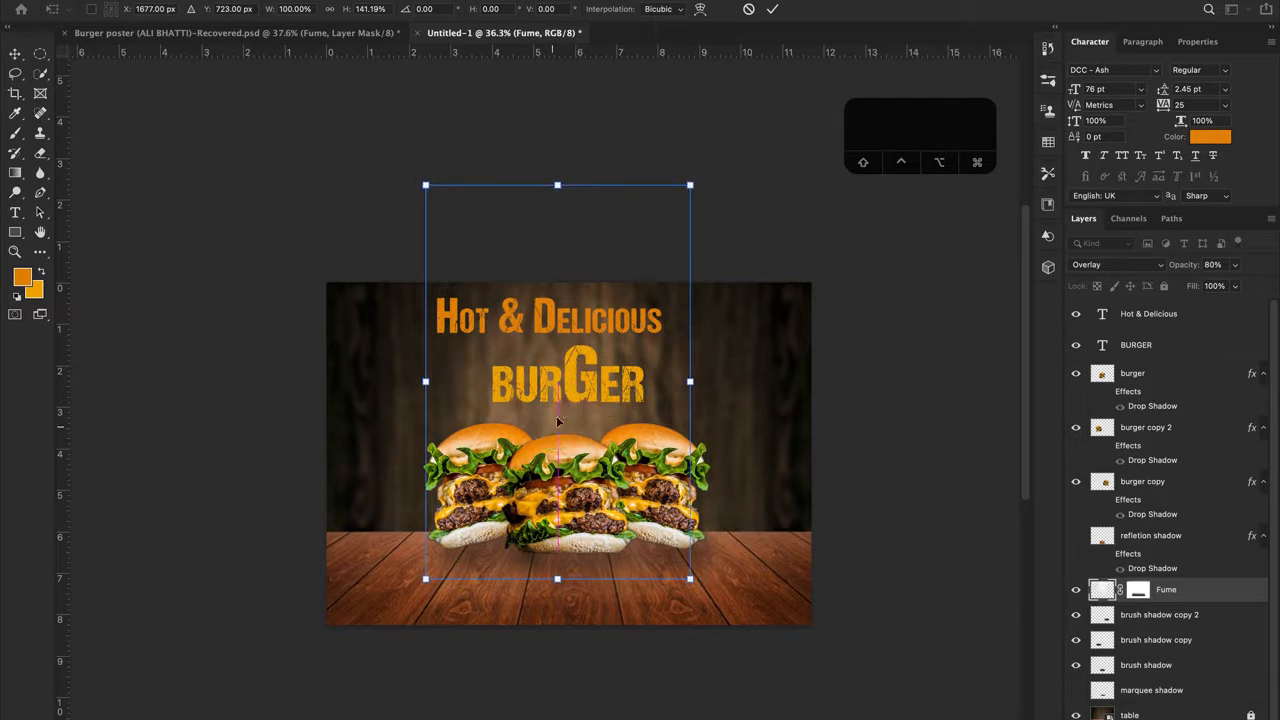
{"action": "left_click", "coordinate": [776, 10]}
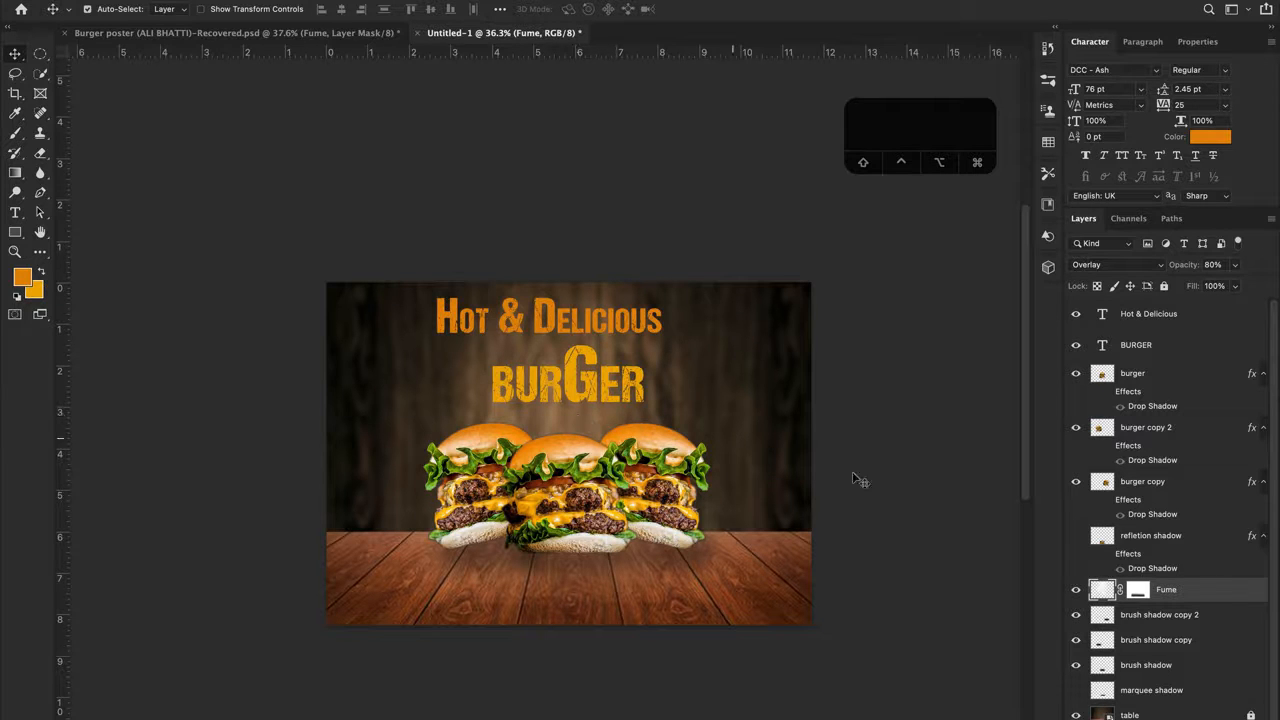
{"action": "left_click_drag", "start_coordinate": [553, 426], "coordinate": [562, 417]}
Copy the tomato from the finished burger poster into Untitled-1 and paste it again above all other layers
{"action": "left_click", "coordinate": [260, 35]}
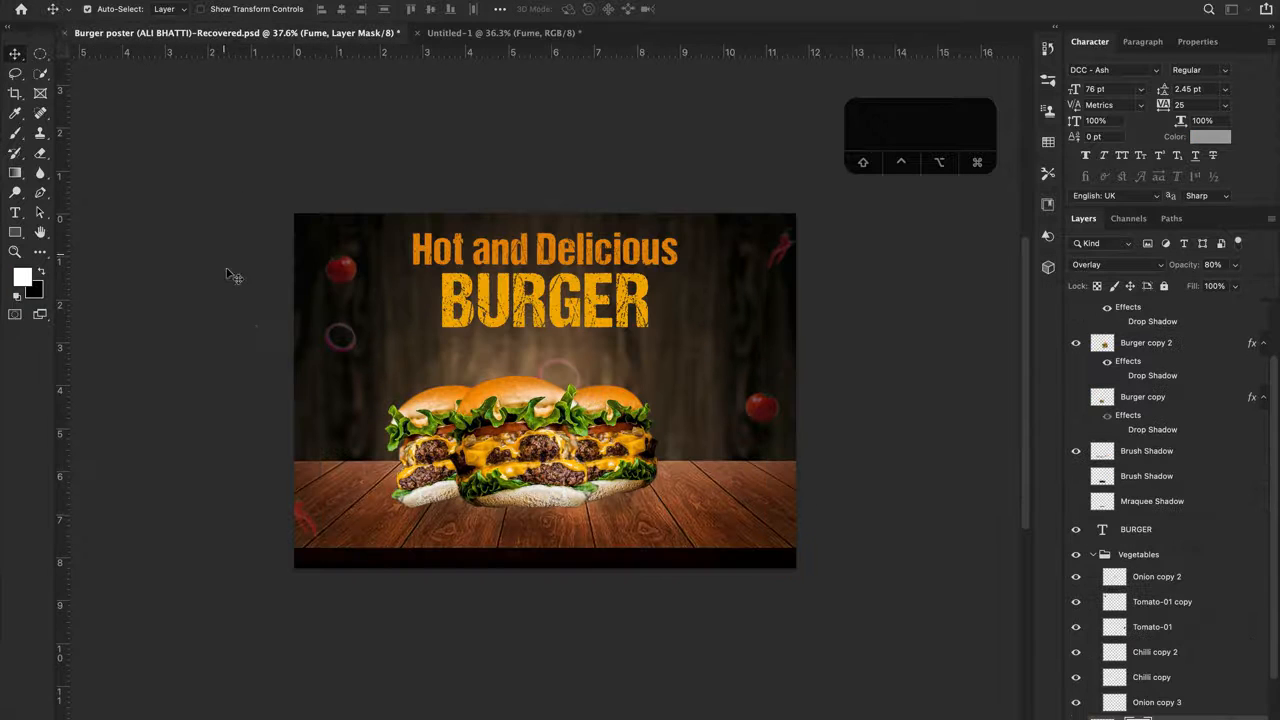
{"action": "left_click", "coordinate": [341, 279]}
{"action": "key", "text": "super+c"}
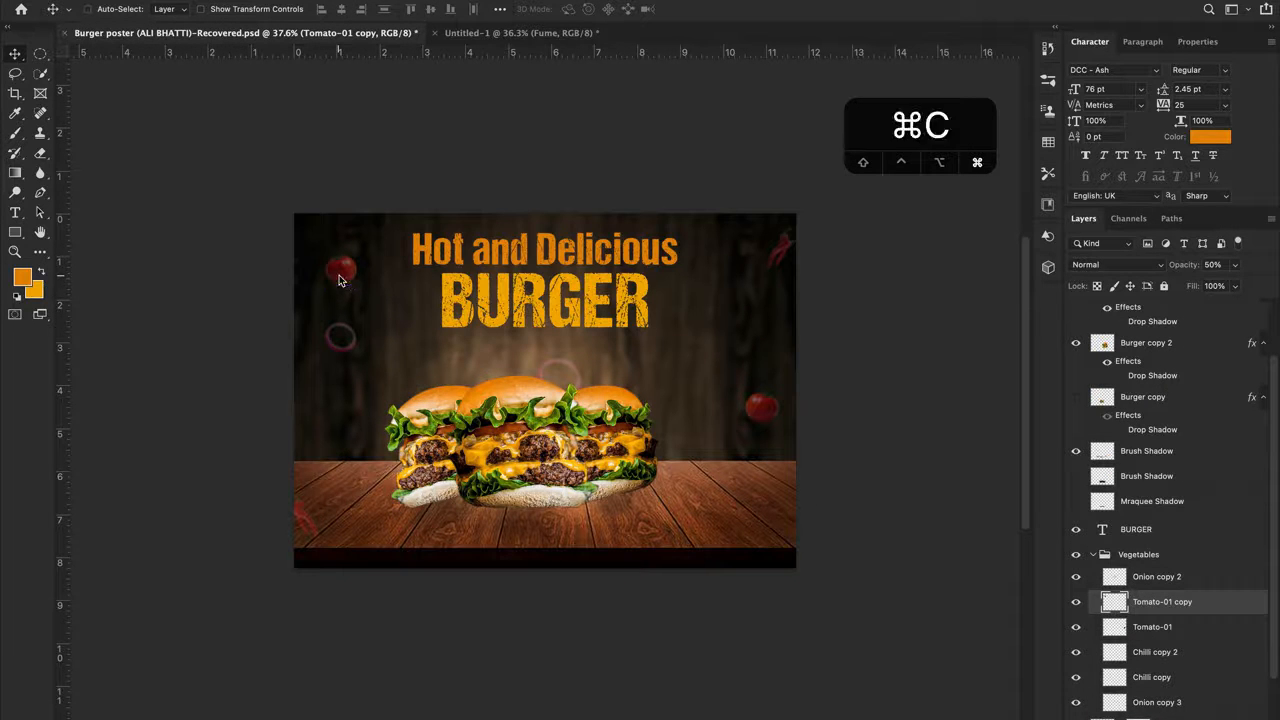
{"action": "left_click", "coordinate": [488, 34]}
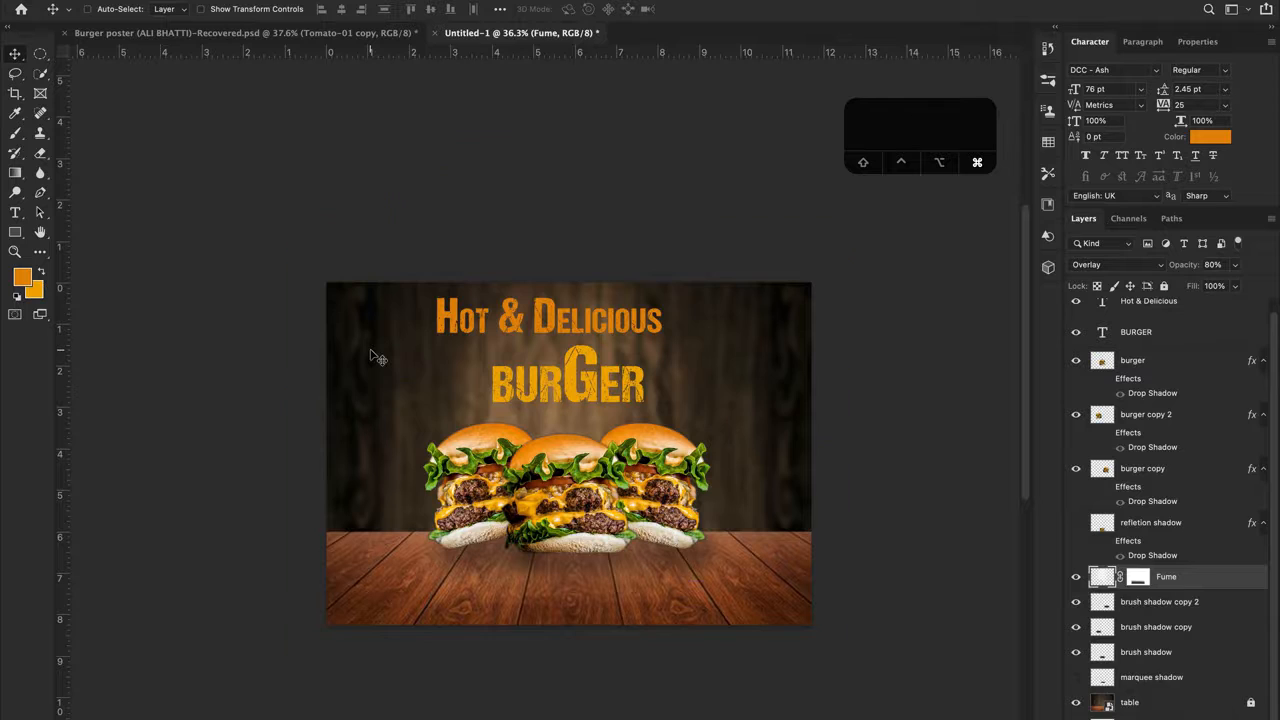
{"action": "key", "text": "super+v"}
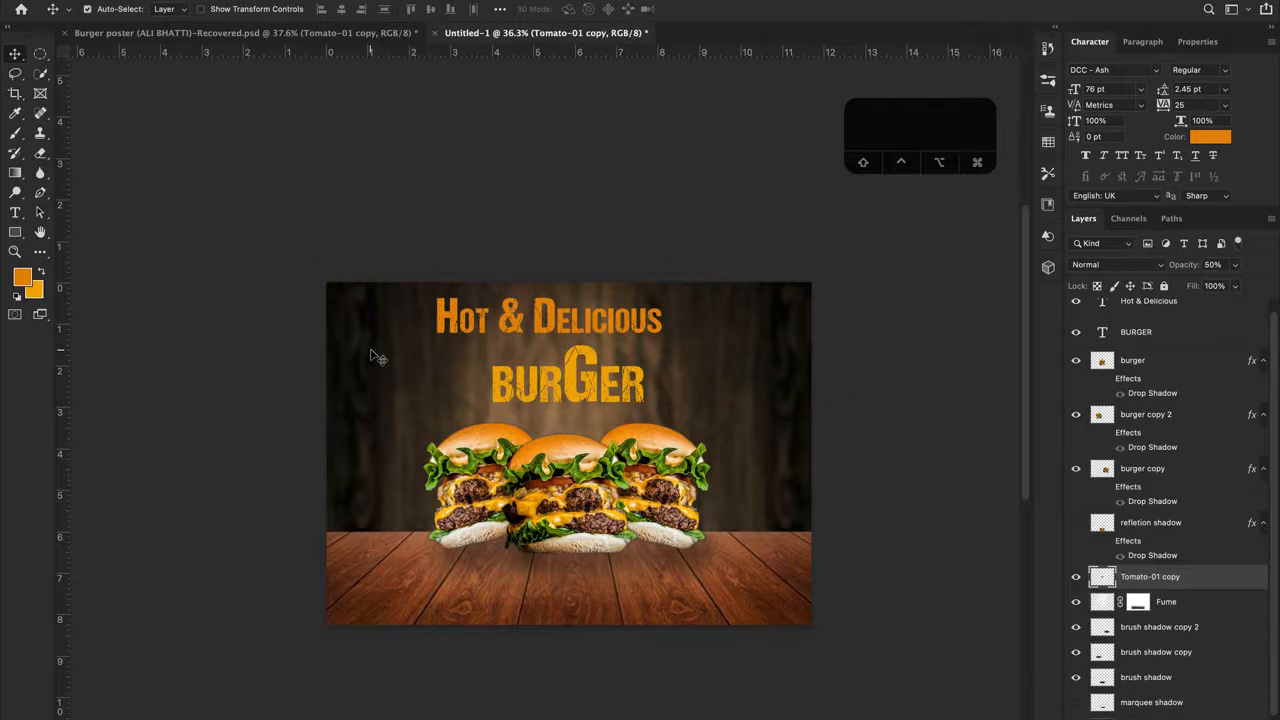
{"action": "left_click", "coordinate": [869, 420]}
{"action": "key", "text": "super+v"}
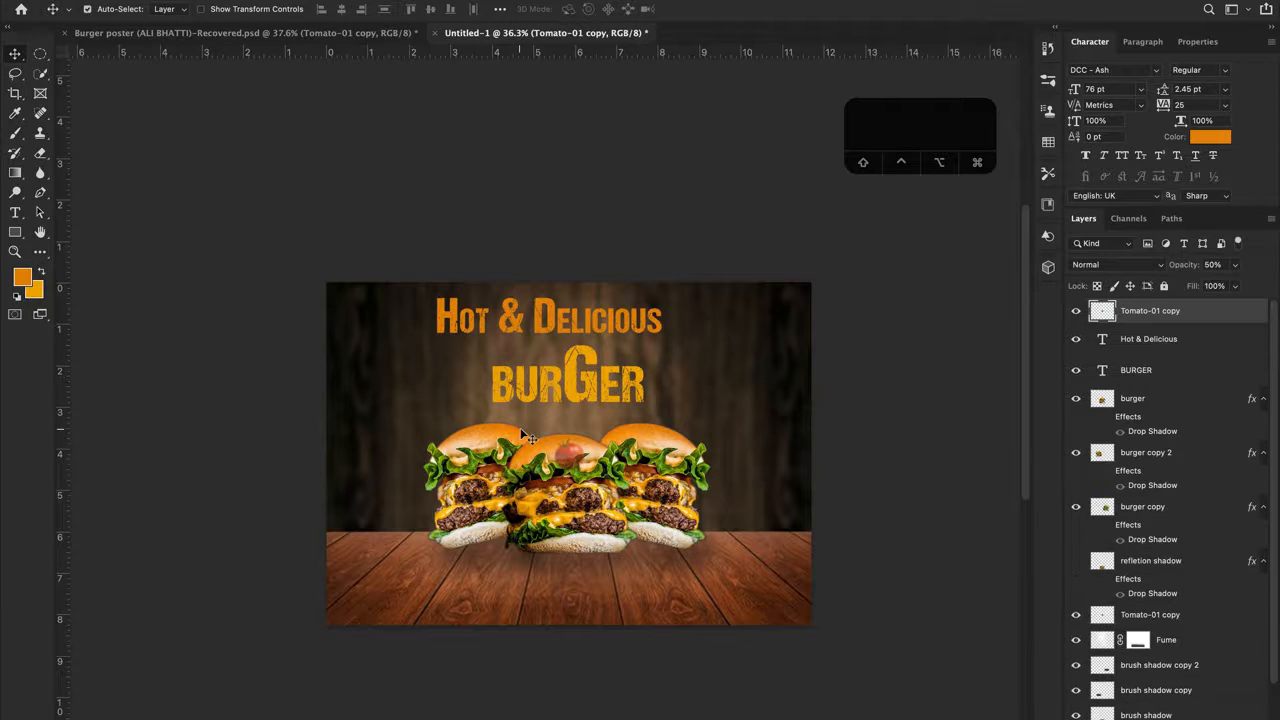
Move the pasted tomato off the middle burger to the poster's upper-left corner and commit the transform
{"action": "key", "text": "shift+Left"}
{"action": "key", "text": "shift+Left"}
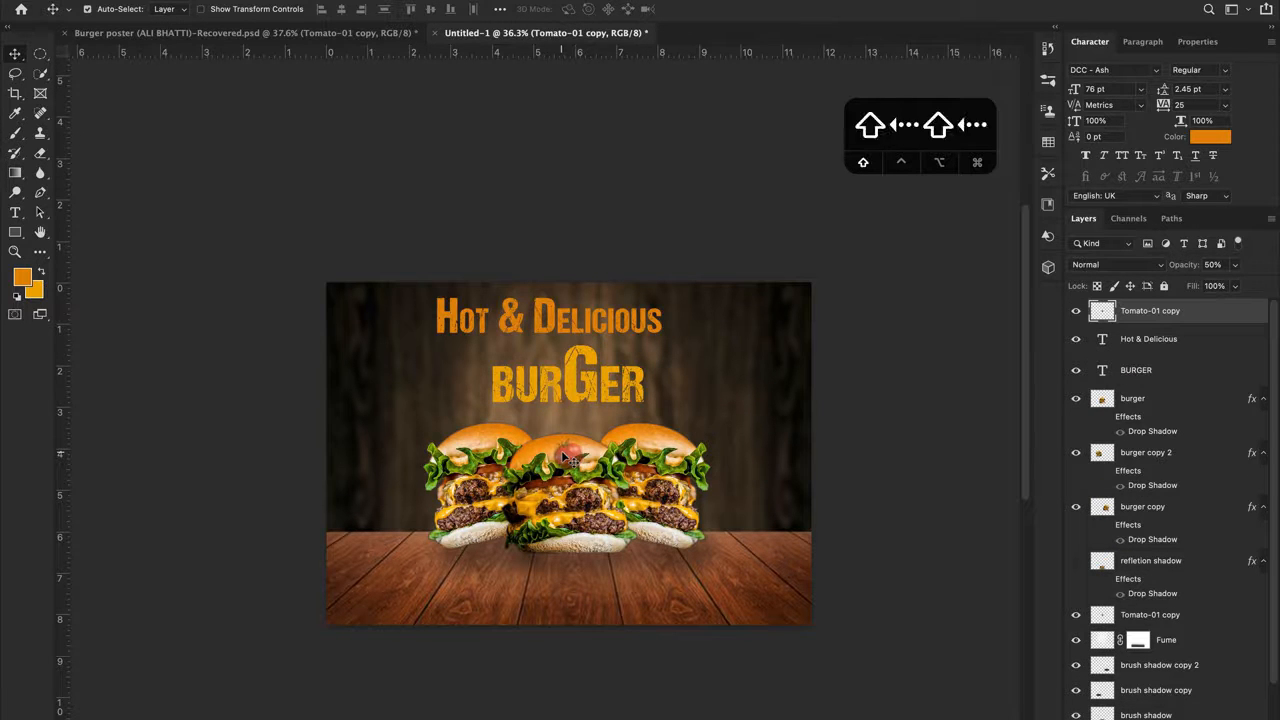
{"action": "key", "text": "super+t"}
{"action": "left_click_drag", "start_coordinate": [563, 455], "coordinate": [355, 328]}
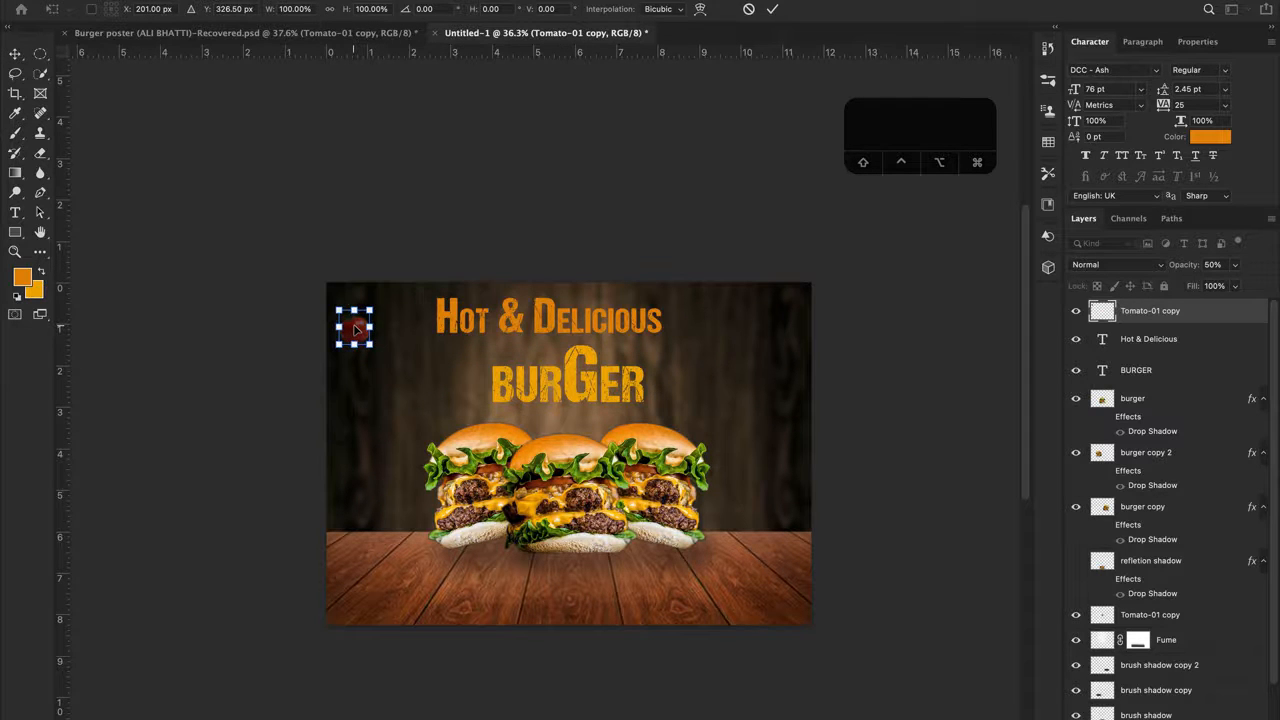
{"action": "key", "text": "Return"}
Set the tomato's opacity to 50% and duplicate it near the right edge and just above the left burger
{"action": "key", "text": "0"}
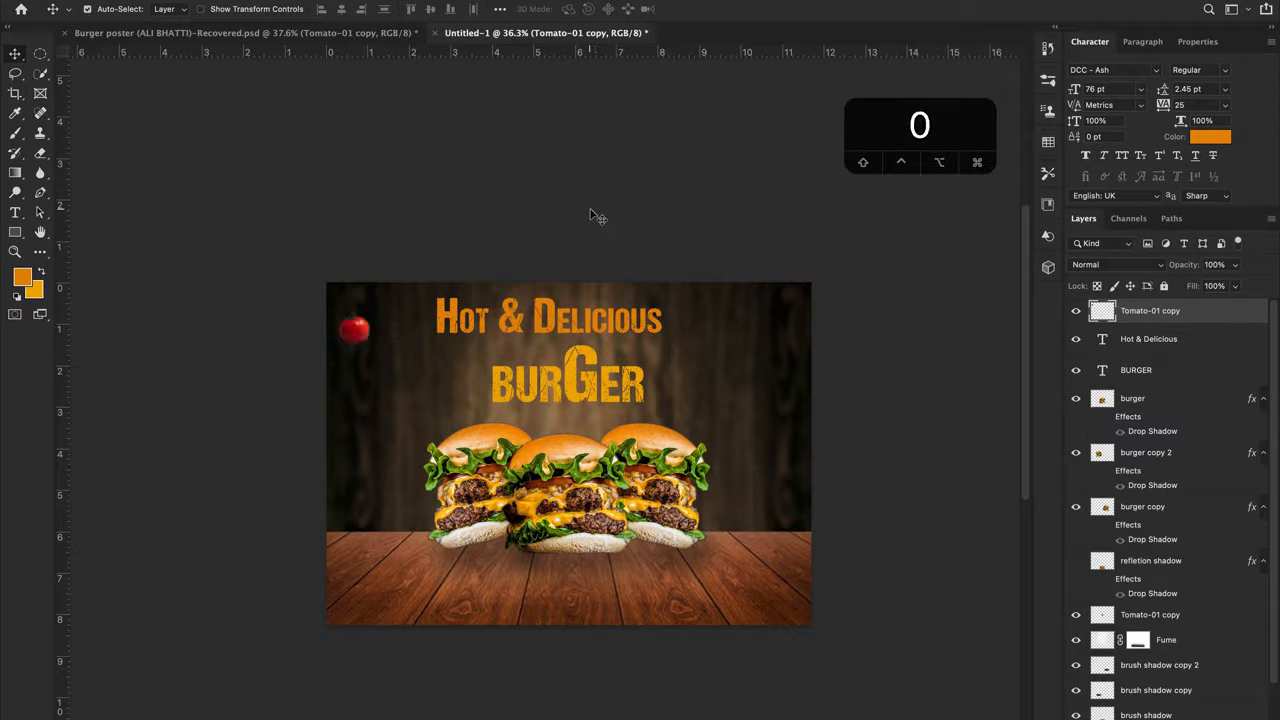
{"action": "left_click_drag", "start_coordinate": [350, 342], "coordinate": [351, 328]}
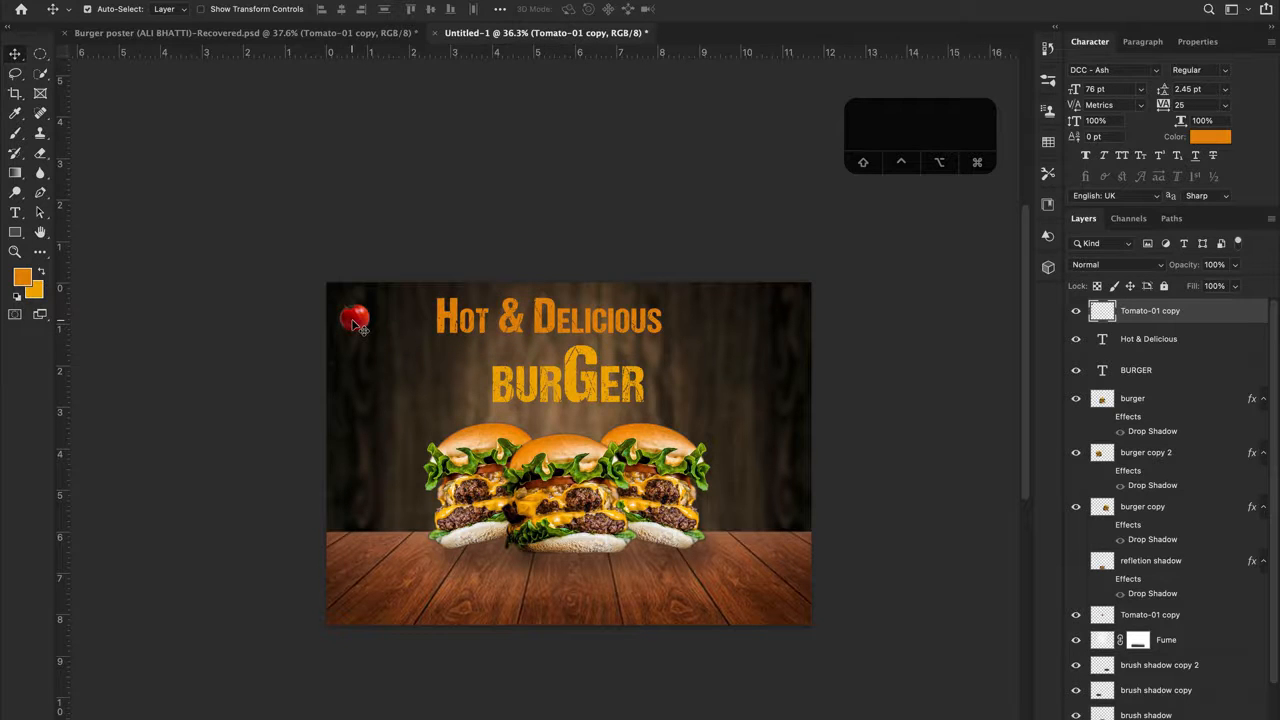
{"action": "key", "text": "5"}
{"action": "left_click_drag", "start_coordinate": [358, 326], "coordinate": [410, 420], "text": "alt"}
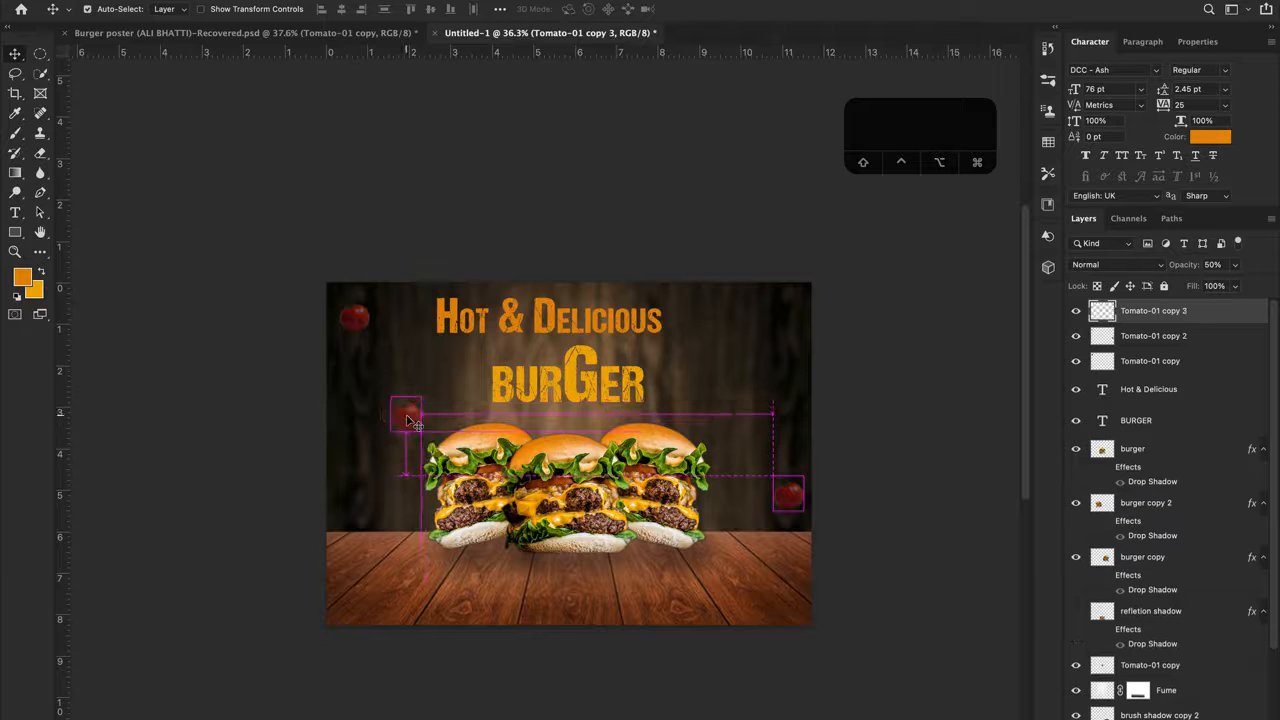
Copy the onion ring below the tomato in the finished burger poster and paste it into Untitled-1
{"action": "left_click", "coordinate": [185, 35]}
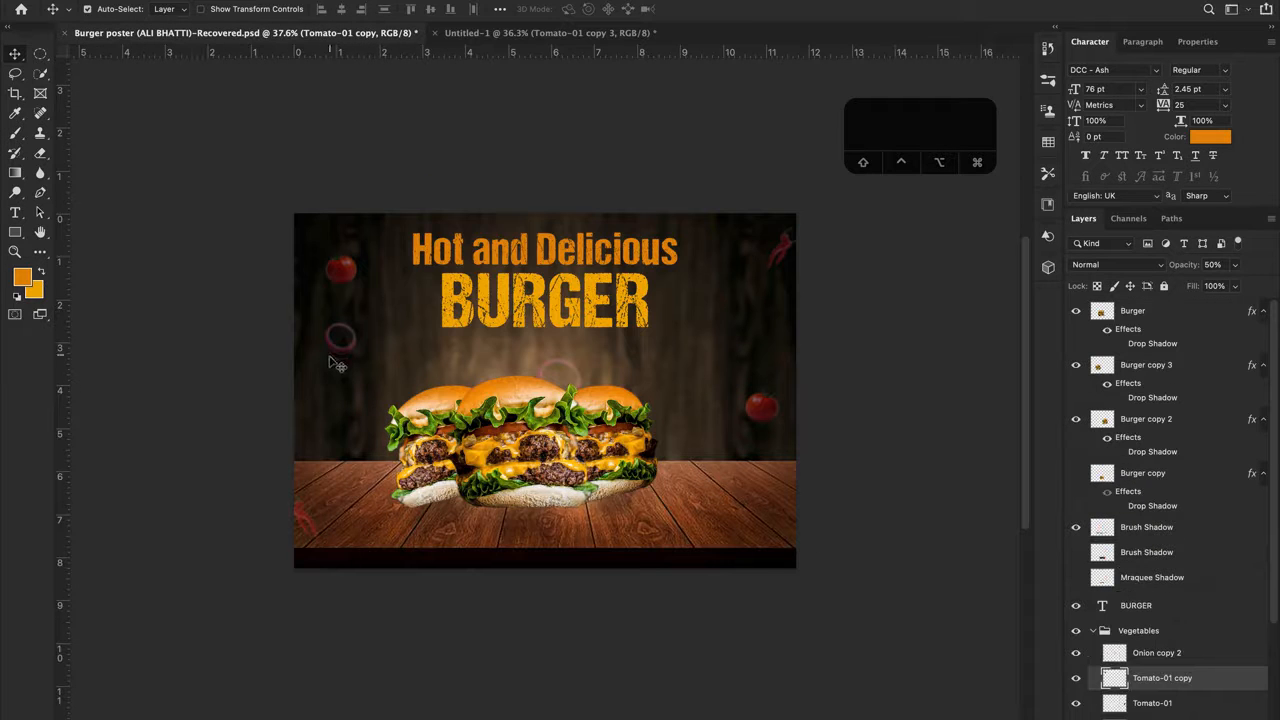
{"action": "left_click", "coordinate": [847, 400]}
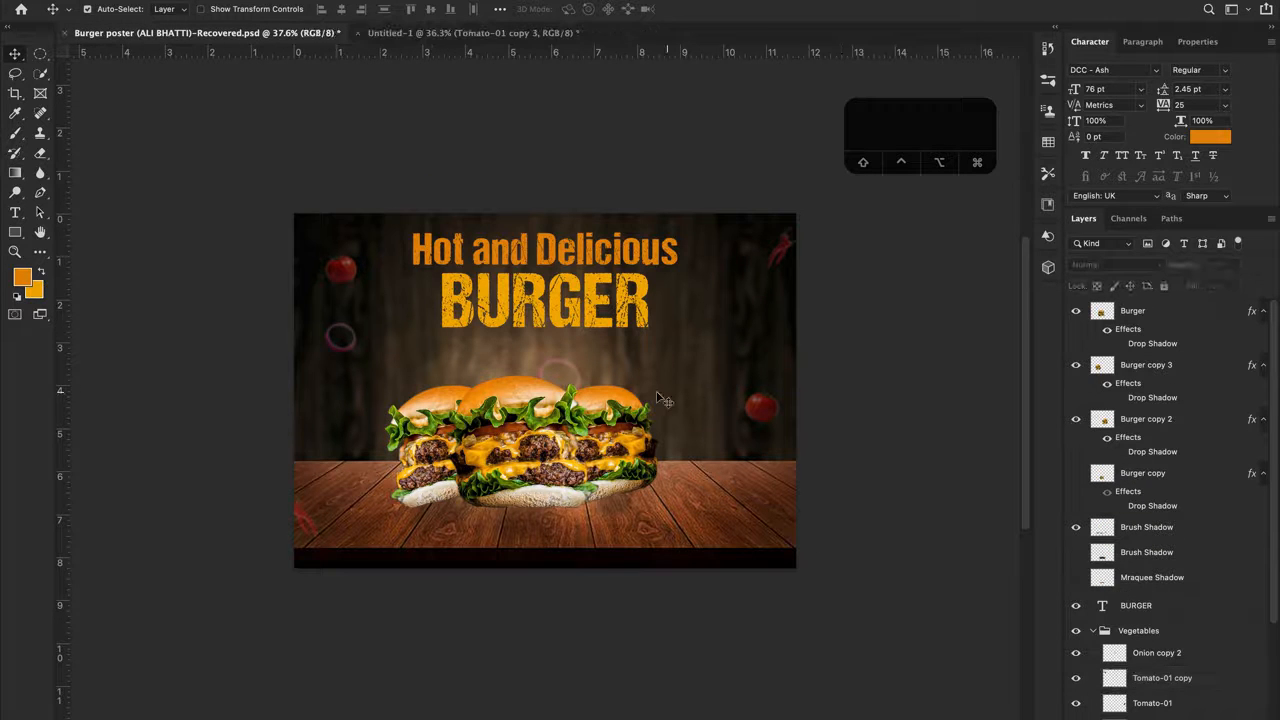
{"action": "left_click", "coordinate": [340, 352]}
{"action": "key", "text": "super+c"}
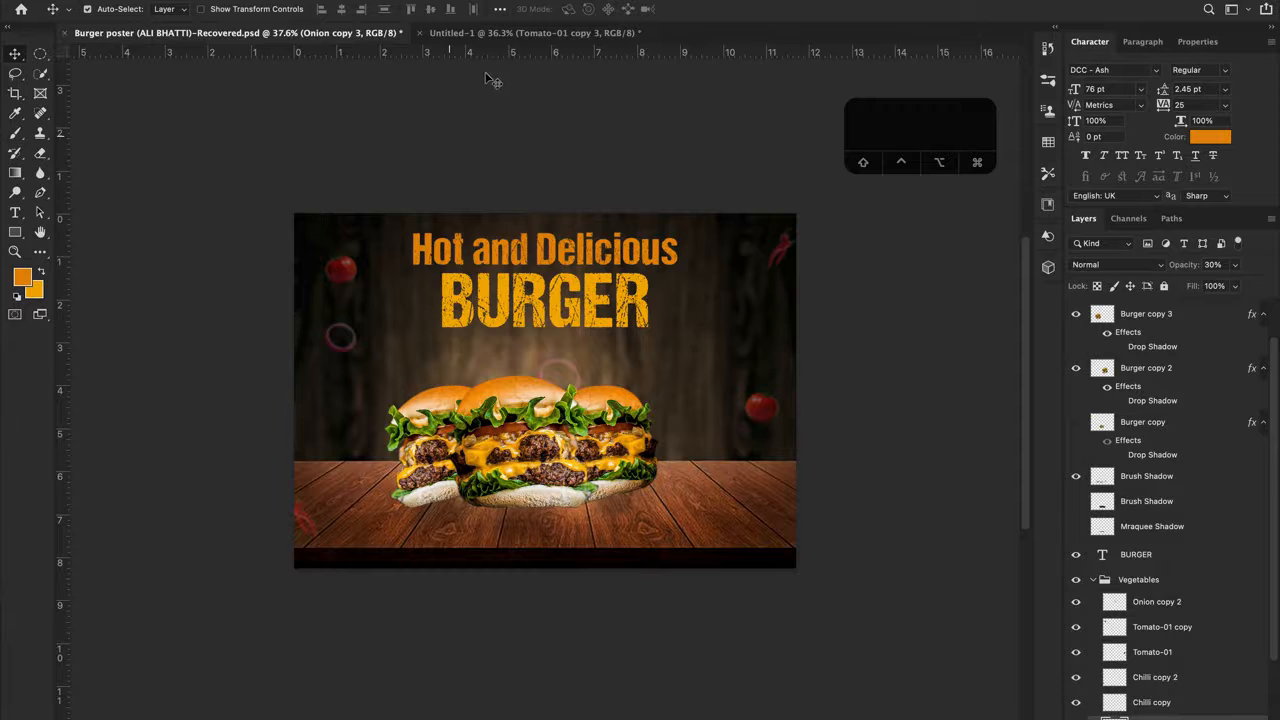
{"action": "left_click", "coordinate": [494, 35]}
{"action": "key", "text": "super+v"}
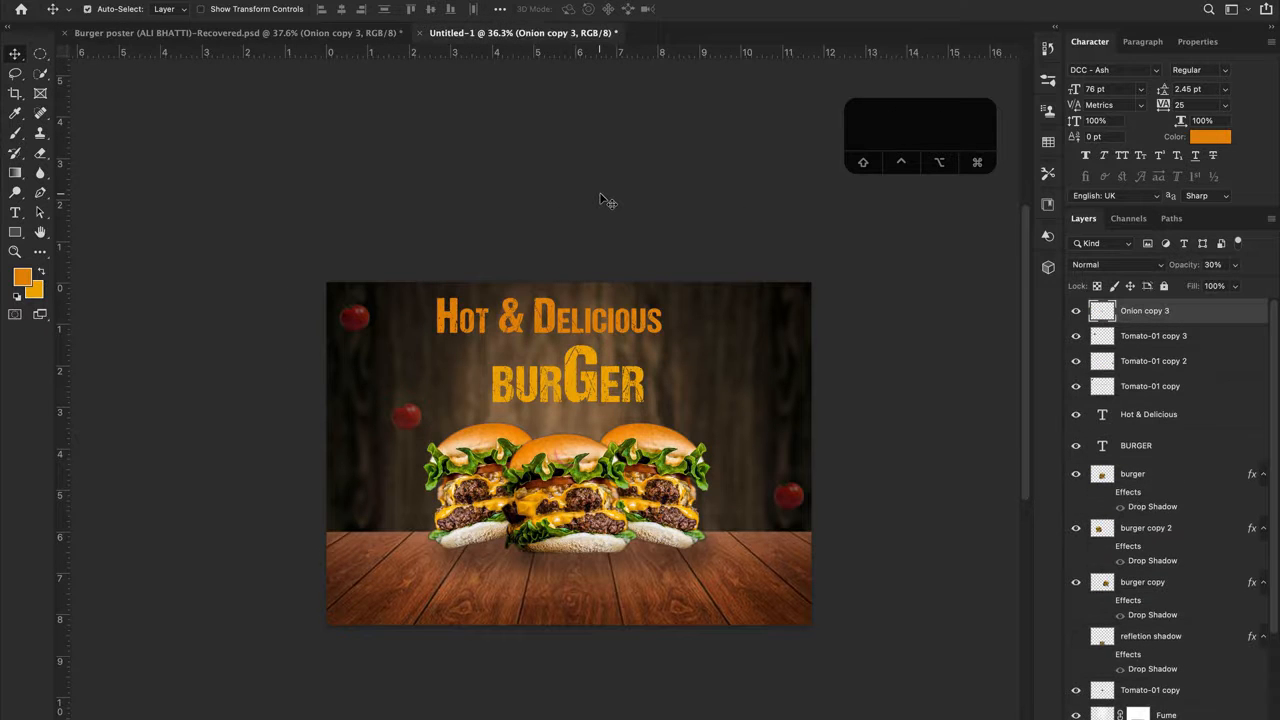
Move the onion ring to the dark wall left of the burgers and set its opacity to 50%
{"action": "key", "text": "super+t"}
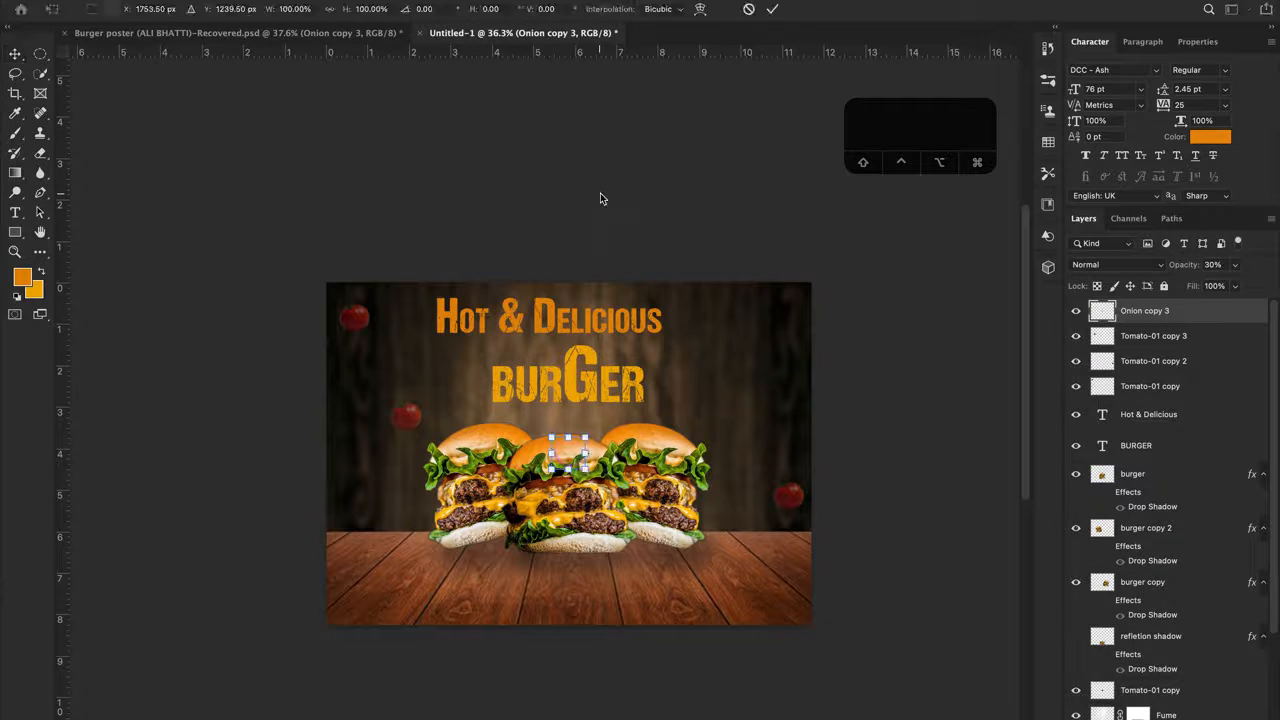
{"action": "left_click_drag", "start_coordinate": [560, 466], "coordinate": [353, 446]}
{"action": "key", "text": "Return"}
{"action": "key", "text": "0"}
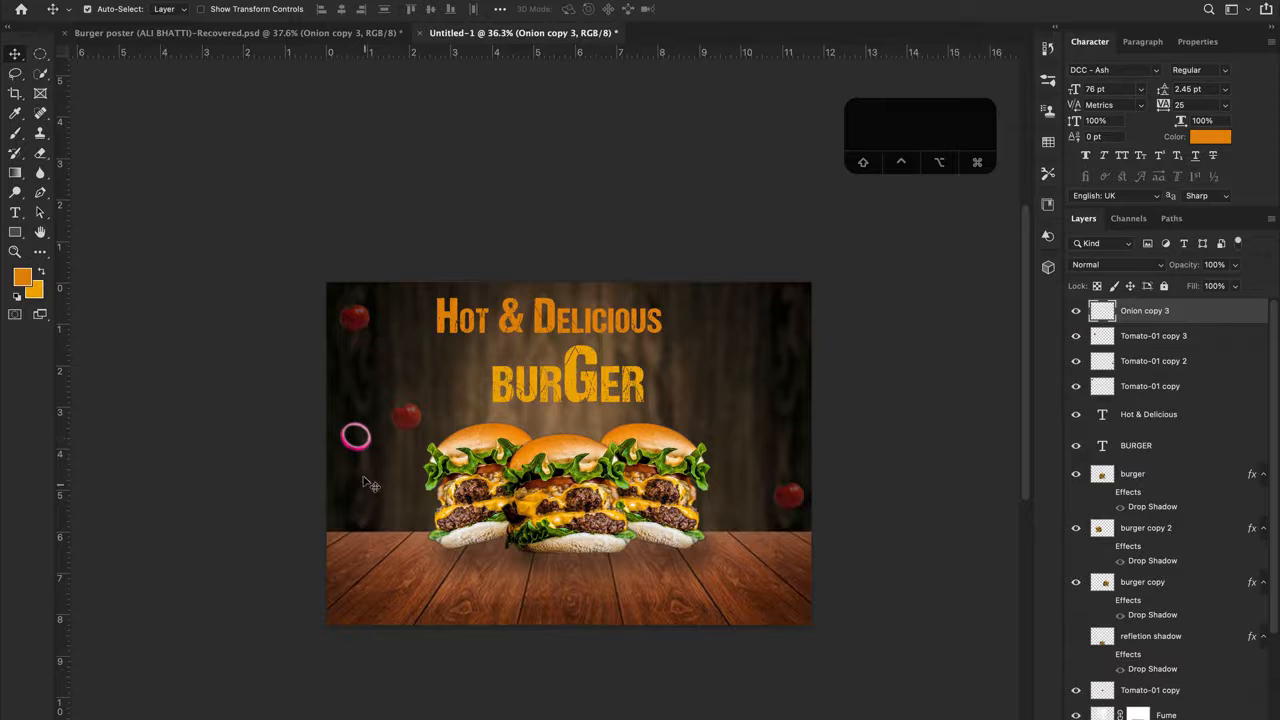
{"action": "key", "text": "5"}
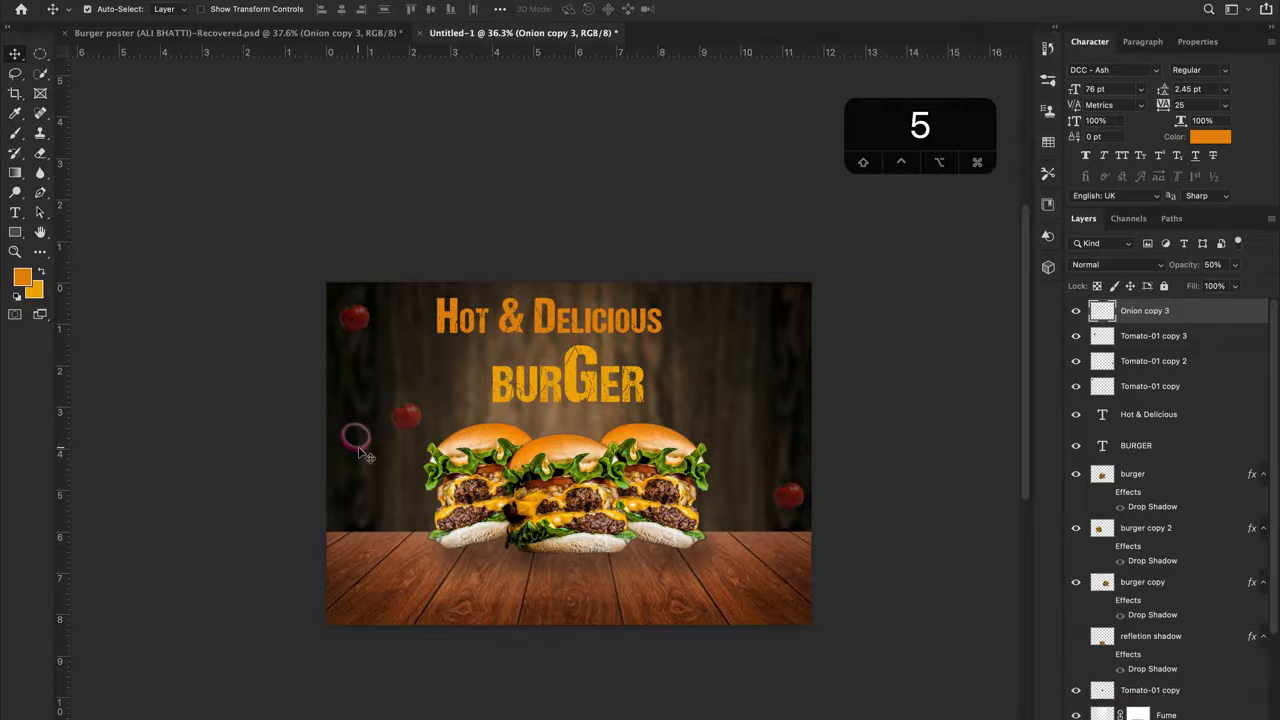
Place an onion ring at each side edge, duplicating it for the right one, and delete the tomato nearest the left burger
{"action": "left_click_drag", "start_coordinate": [368, 452], "coordinate": [812, 443]}
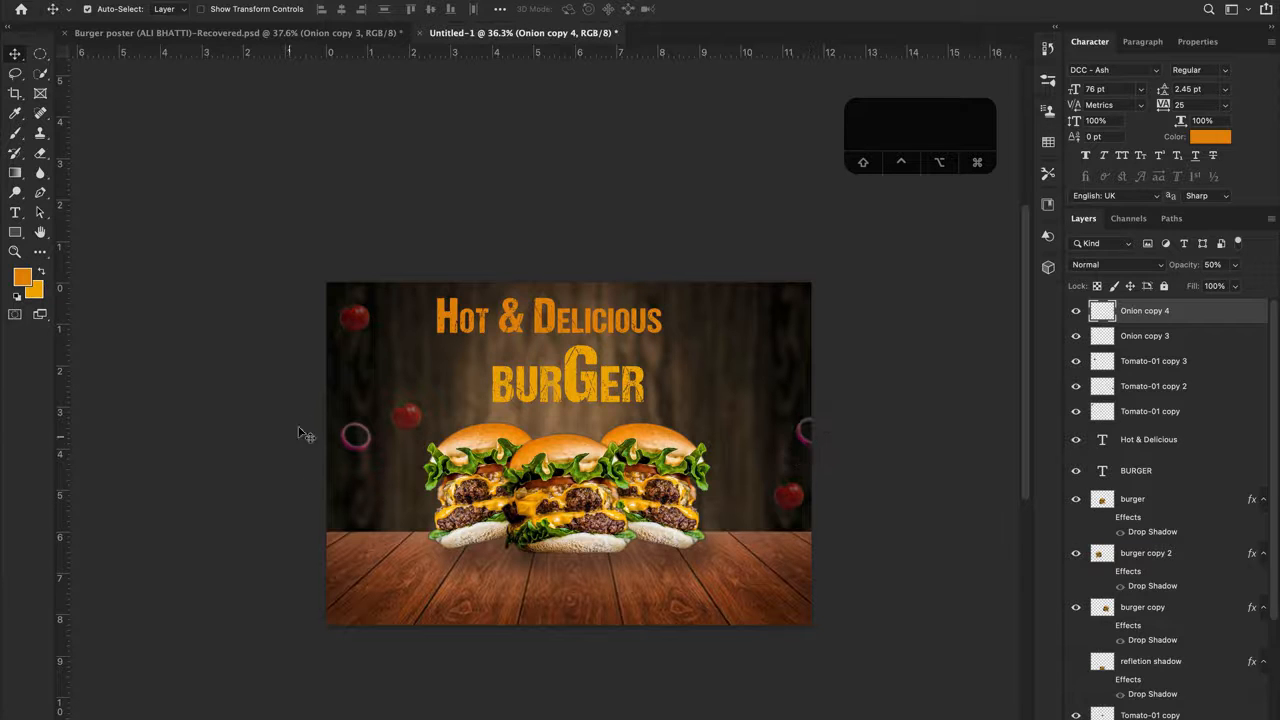
{"action": "left_click_drag", "start_coordinate": [357, 436], "coordinate": [324, 516]}
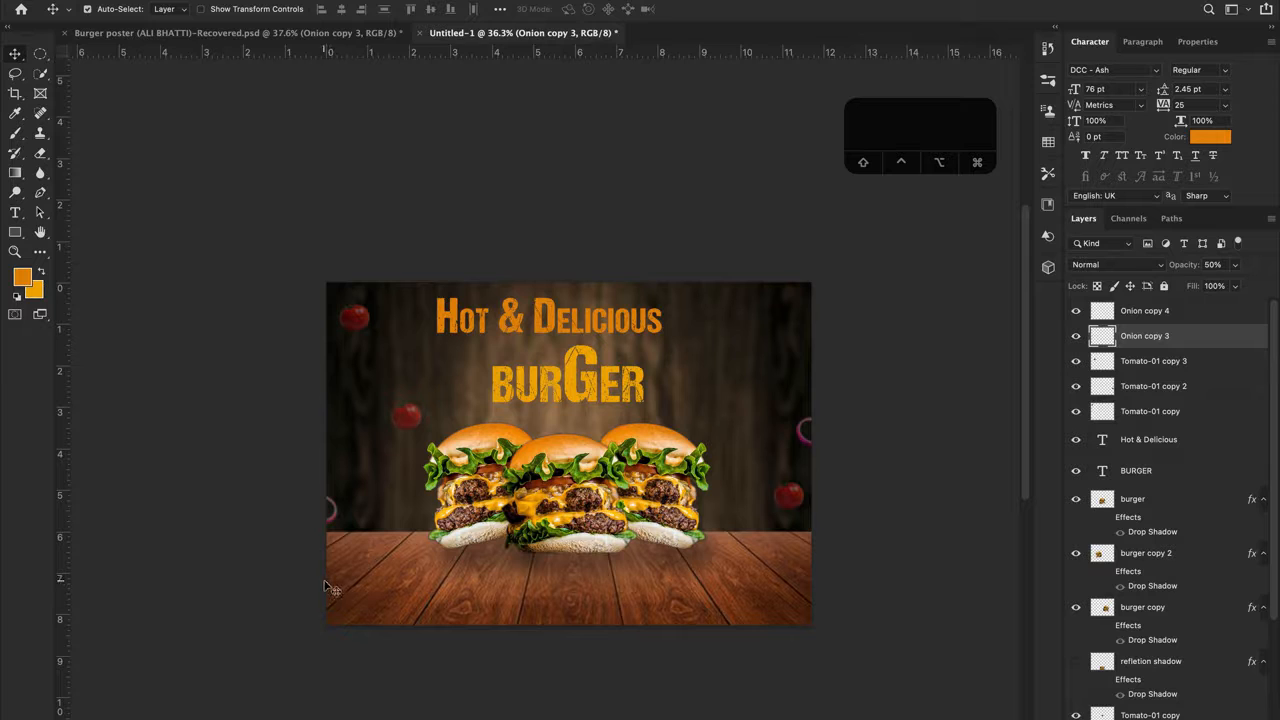
{"action": "left_click", "coordinate": [413, 420]}
{"action": "key", "text": "BackSpace"}
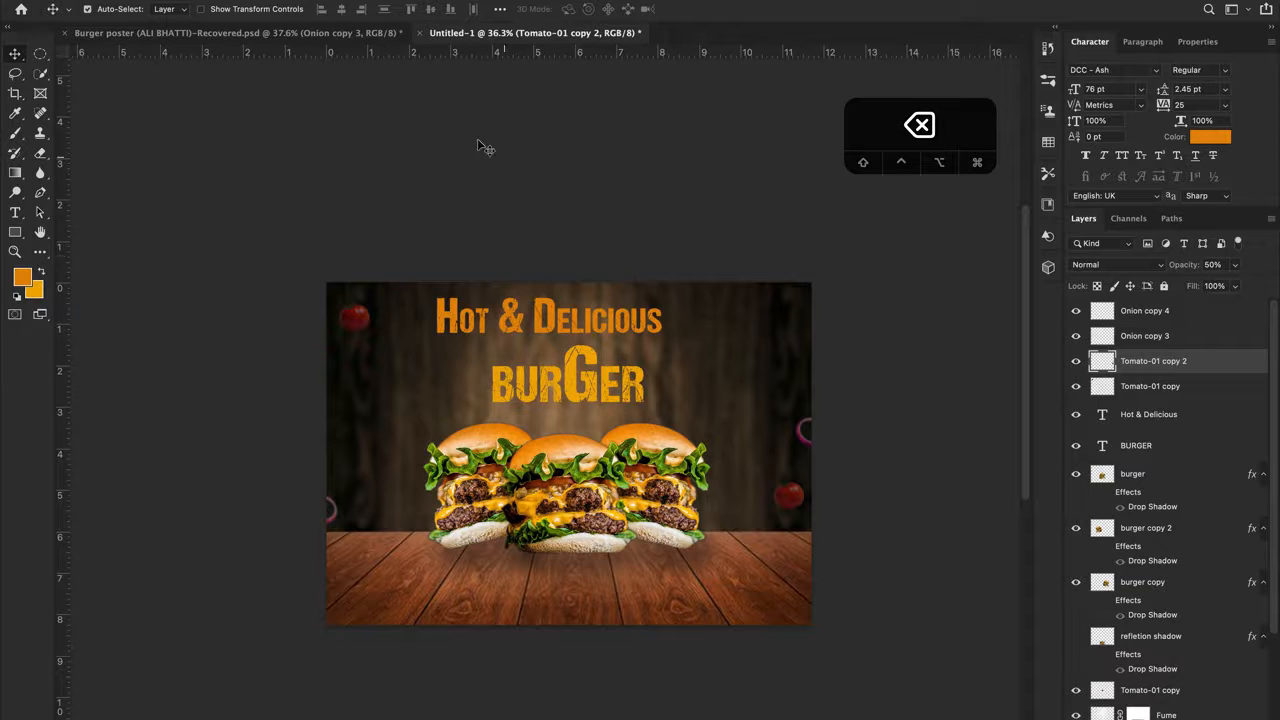
Copy the chilli from the upper-right corner of the finished burger poster and paste it into Untitled-1
{"action": "left_click", "coordinate": [284, 34]}
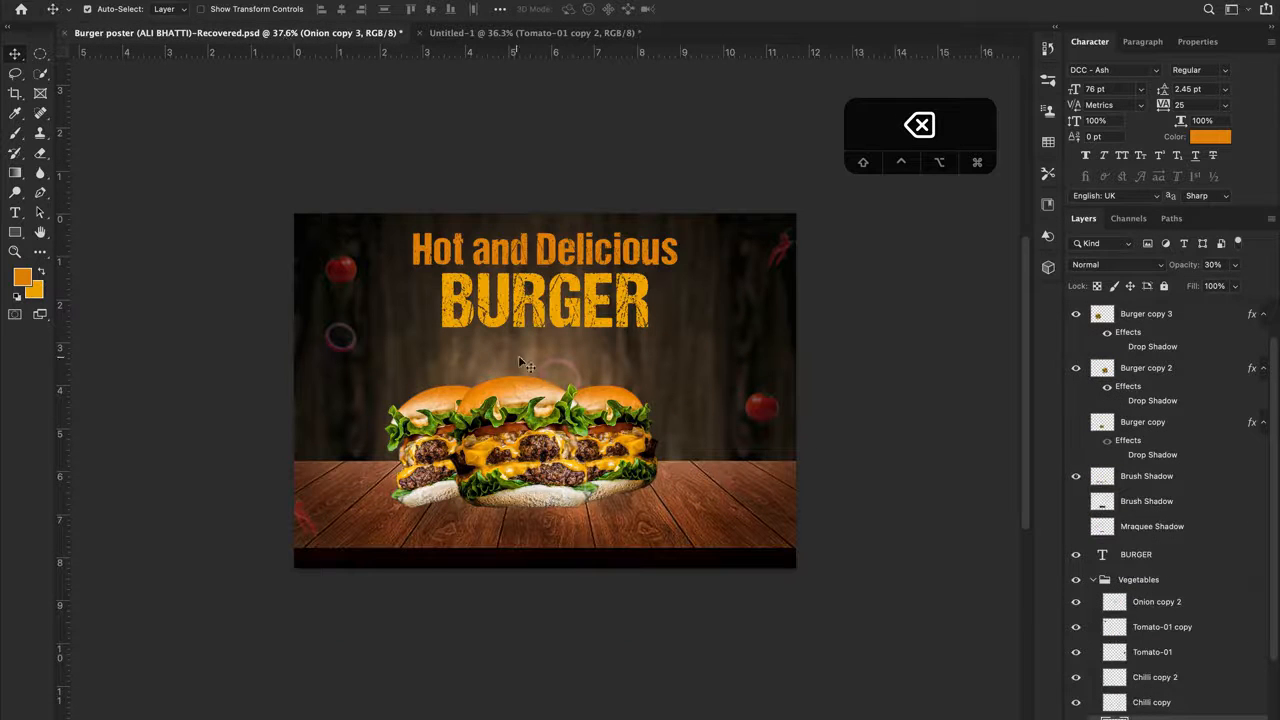
{"action": "left_click", "coordinate": [786, 252]}
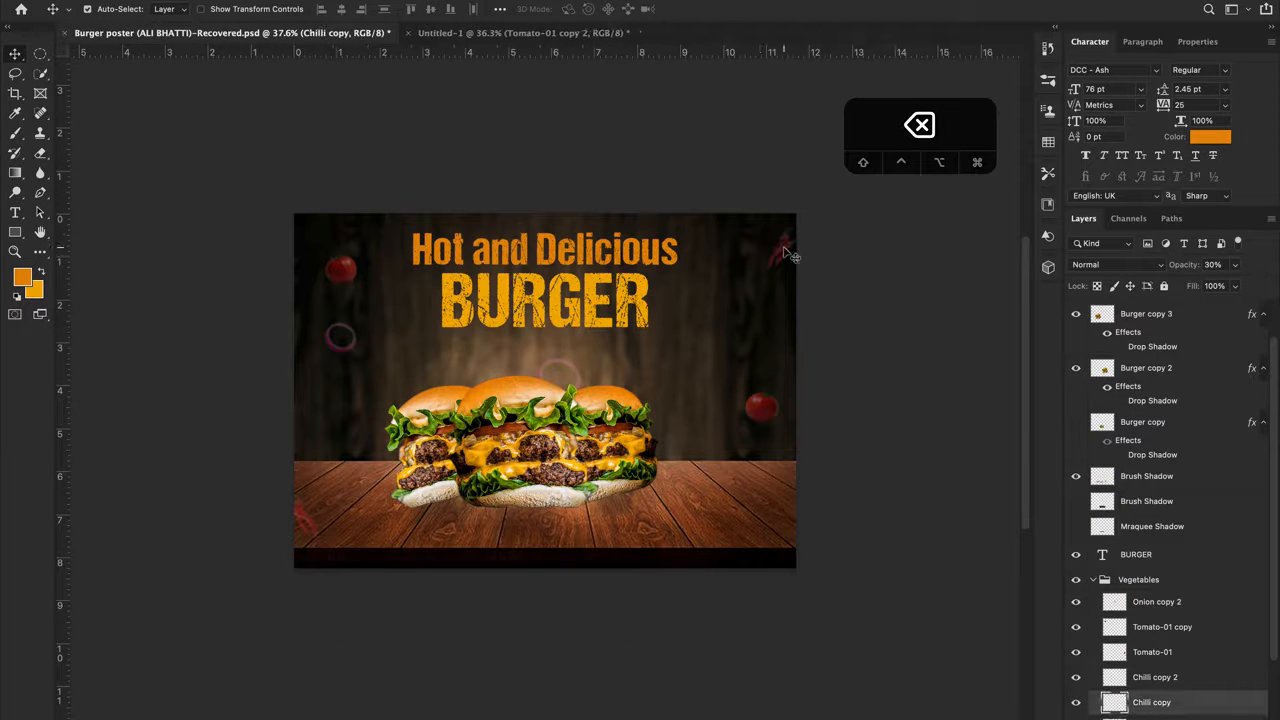
{"action": "left_click", "coordinate": [582, 36]}
{"action": "left_click", "coordinate": [786, 343]}
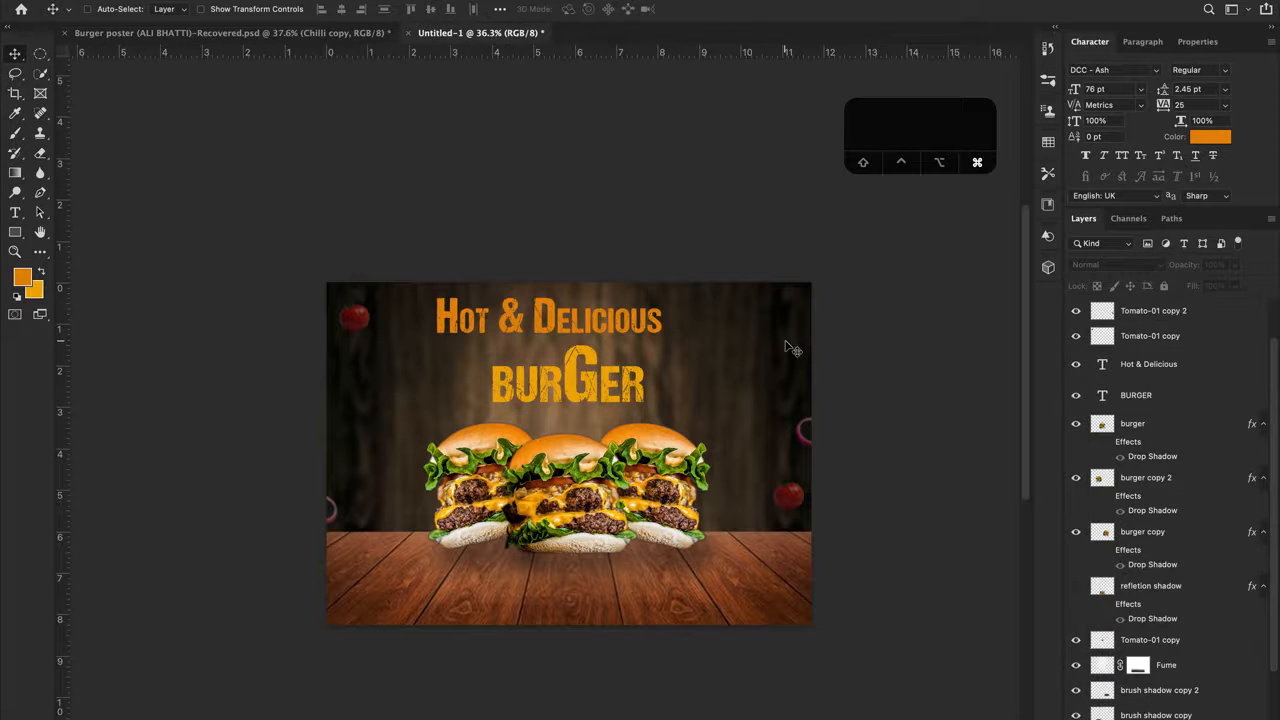
{"action": "key", "text": "super+v"}
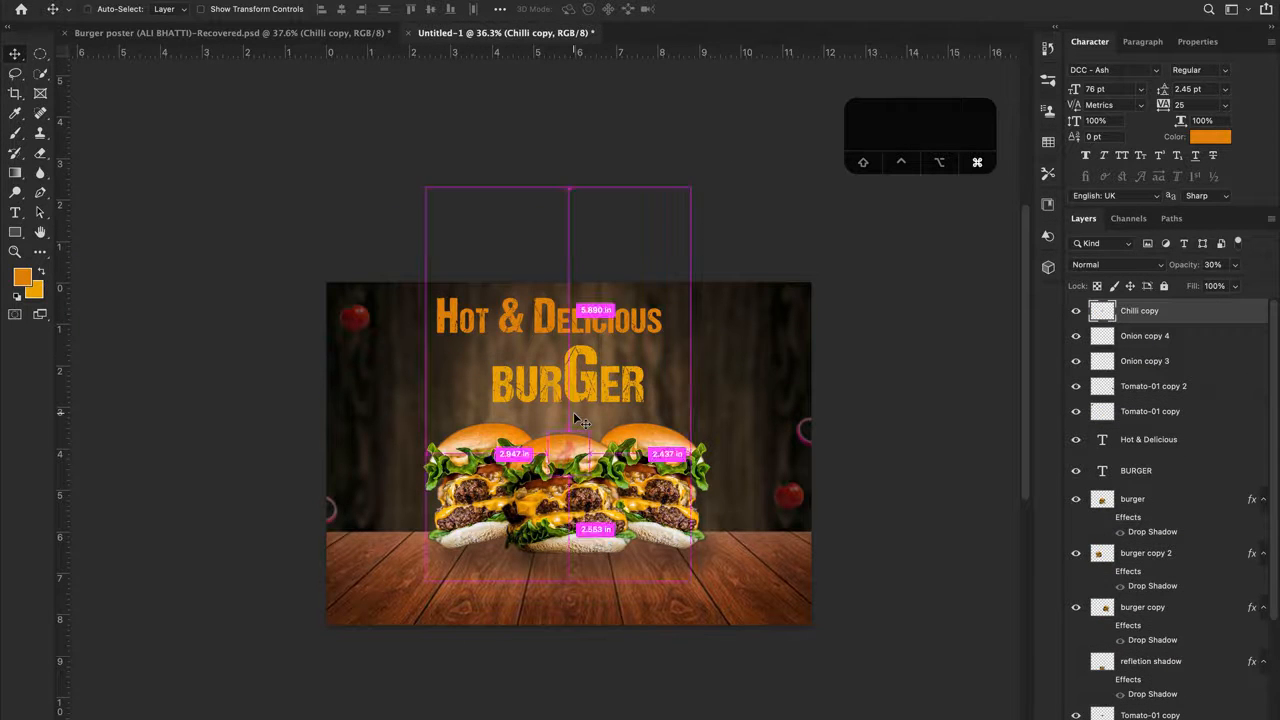
Move the pasted chilli to the poster's upper-right area beside the headline and commit the transform
{"action": "key", "text": "super+t"}
{"action": "left_click_drag", "start_coordinate": [568, 453], "coordinate": [758, 360]}
{"action": "key", "text": "Return"}
Duplicate the chilli onto the table's lower-left corner at 100% opacity and start a free transform on the copy
{"action": "scroll", "coordinate": [762, 366], "scroll_direction": "up", "scroll_amount": 1}
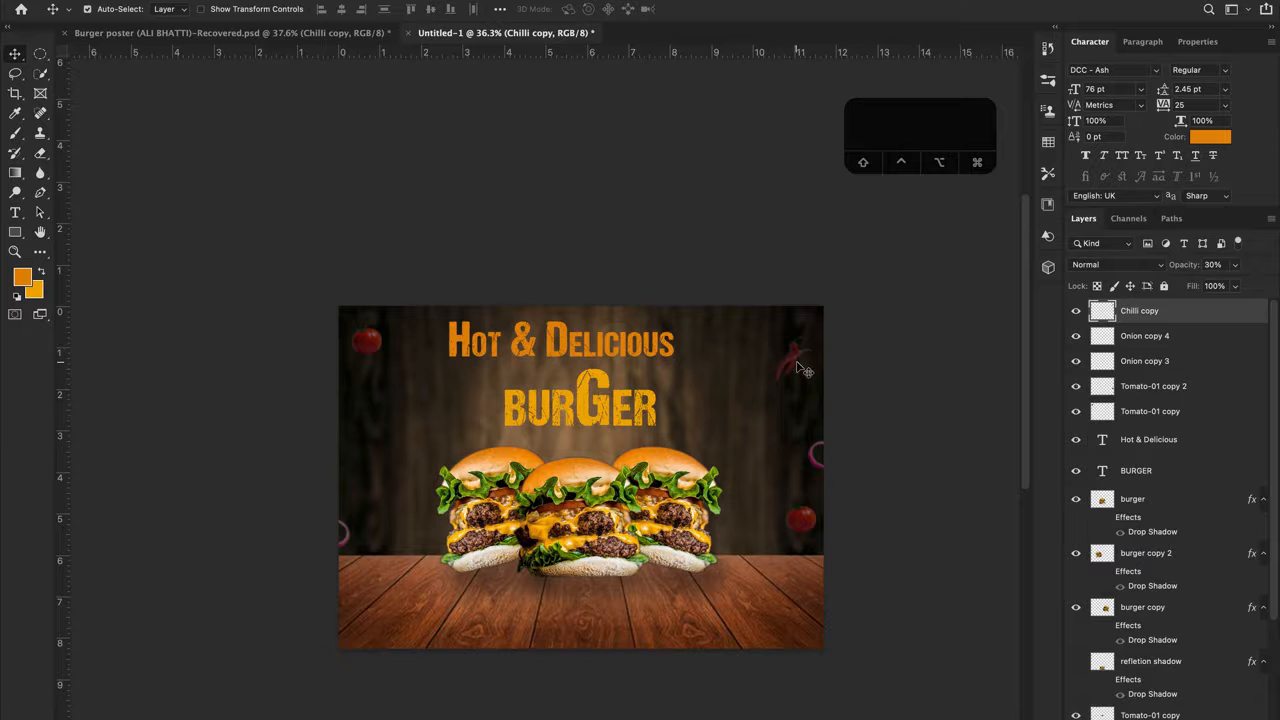
{"action": "scroll", "coordinate": [800, 365], "scroll_direction": "right", "scroll_amount": 1}
{"action": "left_click_drag", "start_coordinate": [772, 365], "coordinate": [332, 620]}
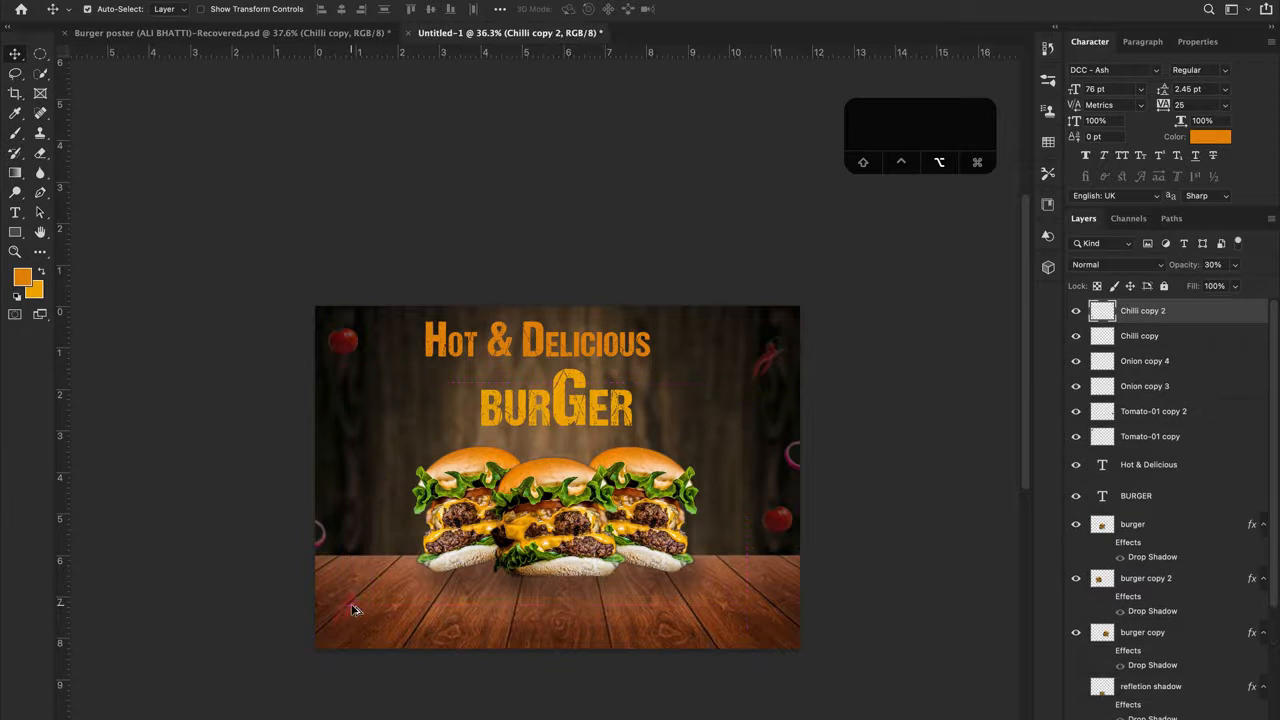
{"action": "key", "text": "0"}
{"action": "key", "text": "super+t"}
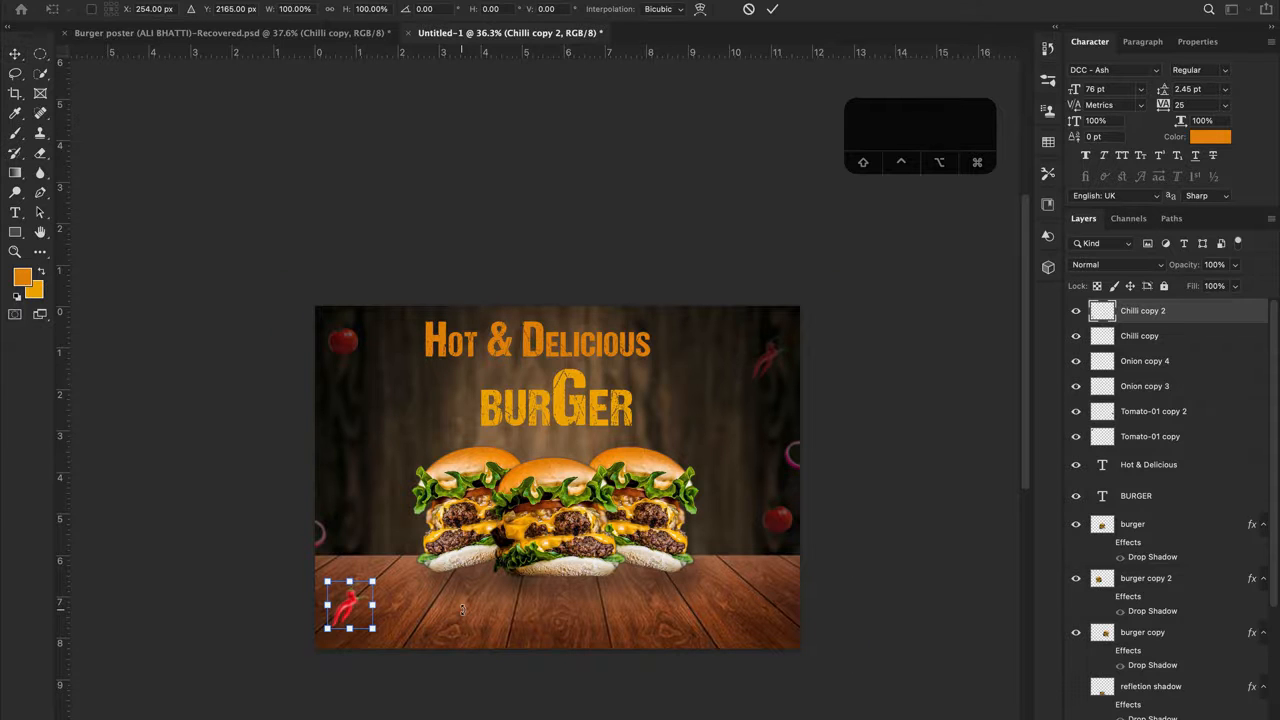
Flip the chilli copy on the table horizontally and undo the flip
{"action": "right_click", "coordinate": [355, 607]}
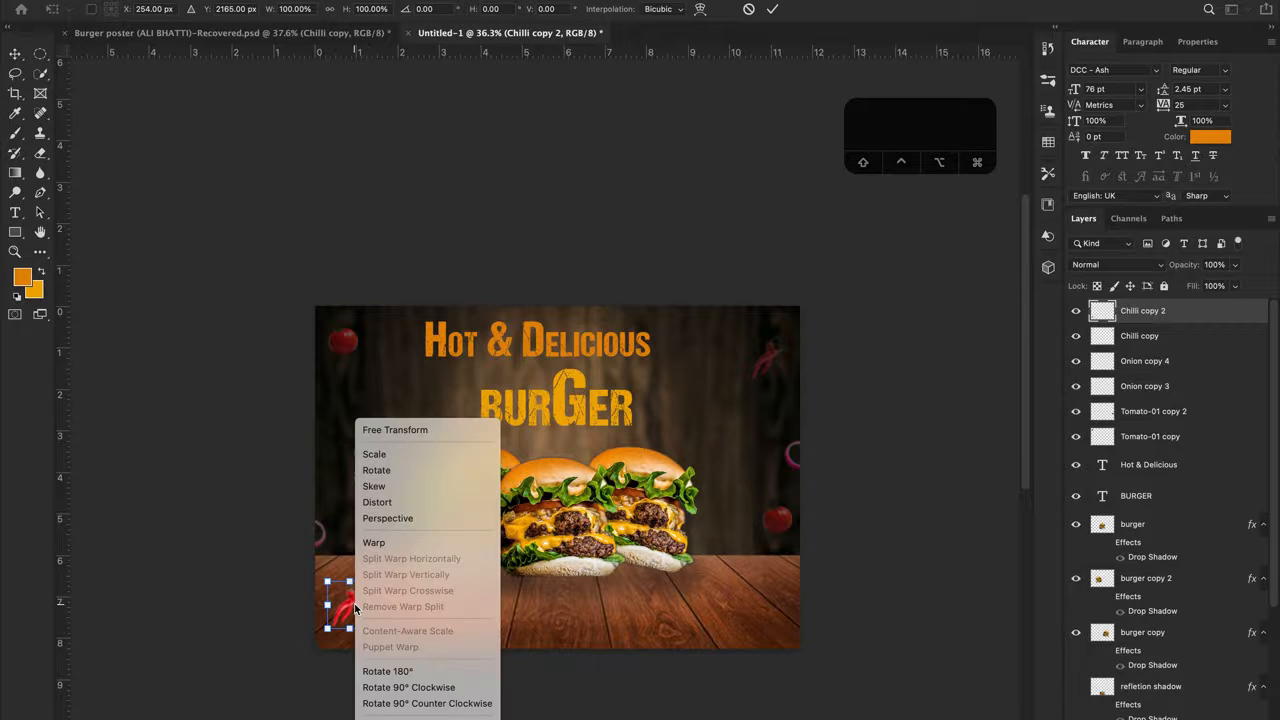
{"action": "left_click", "coordinate": [395, 719]}
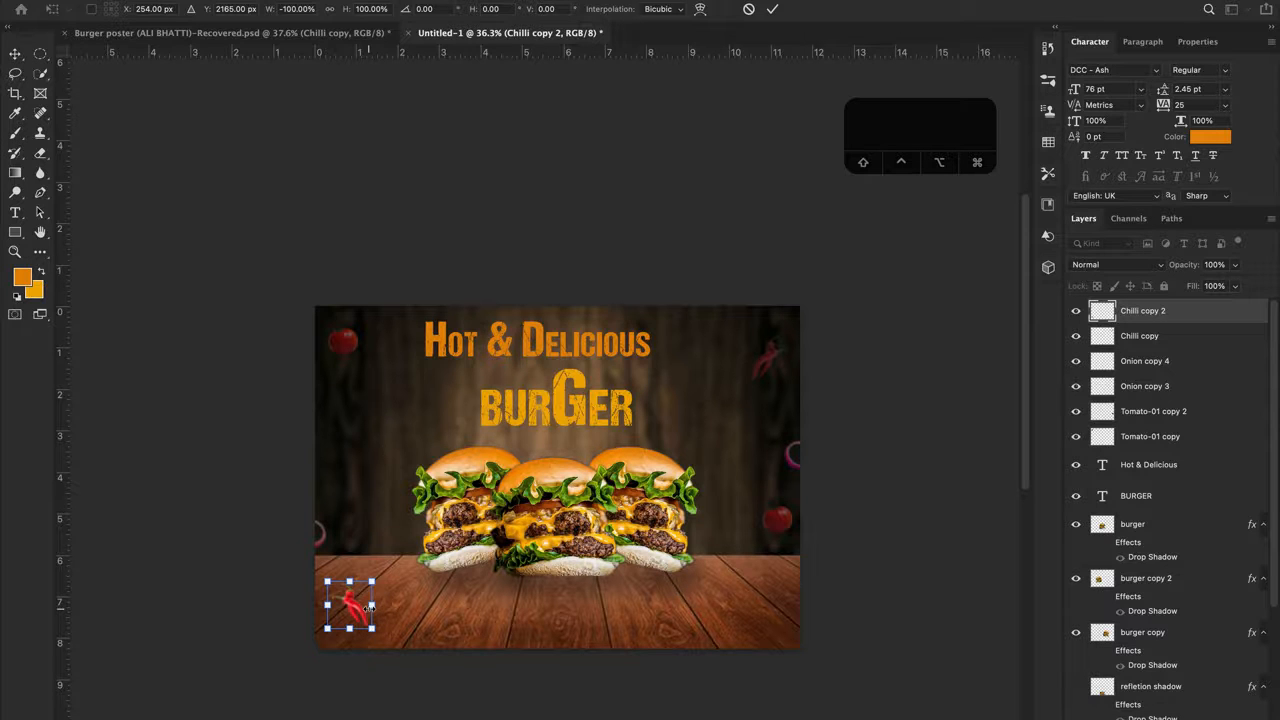
{"action": "key", "text": "super+z"}
Flip the chilli copy on the table vertically, rotate it about 74°, and commit the transform
{"action": "right_click", "coordinate": [348, 608]}
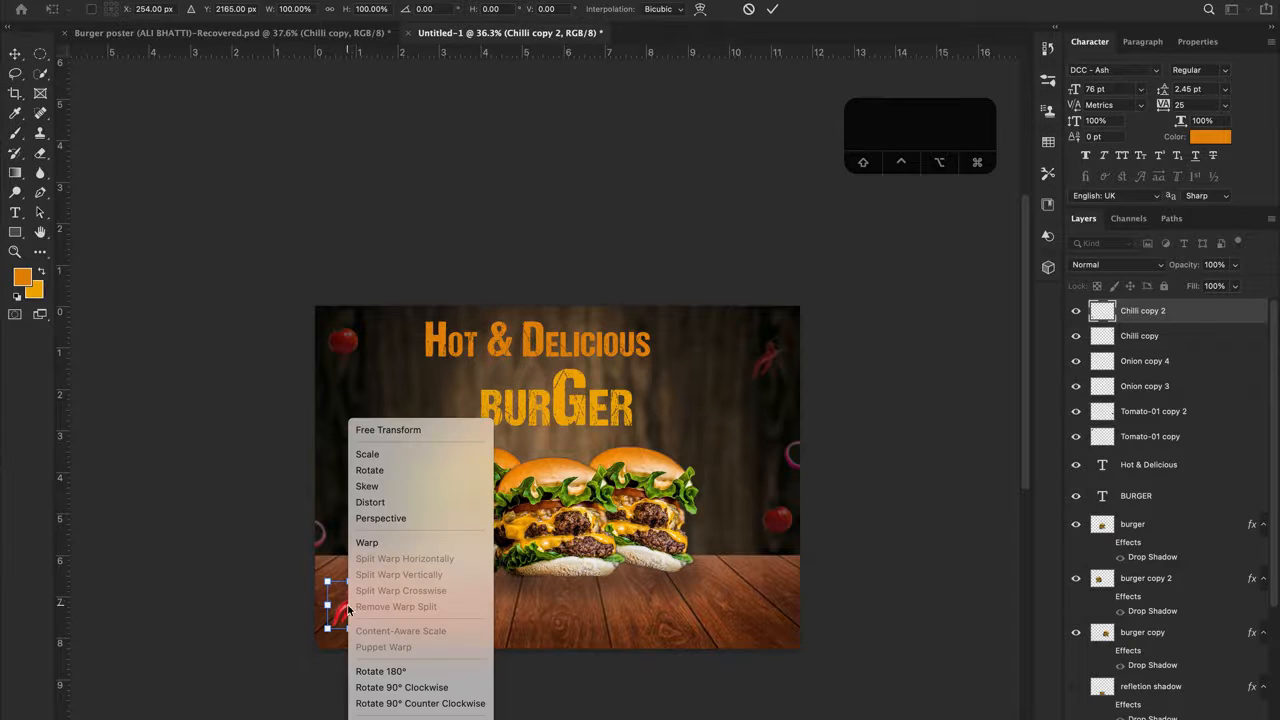
{"action": "left_click", "coordinate": [390, 719]}
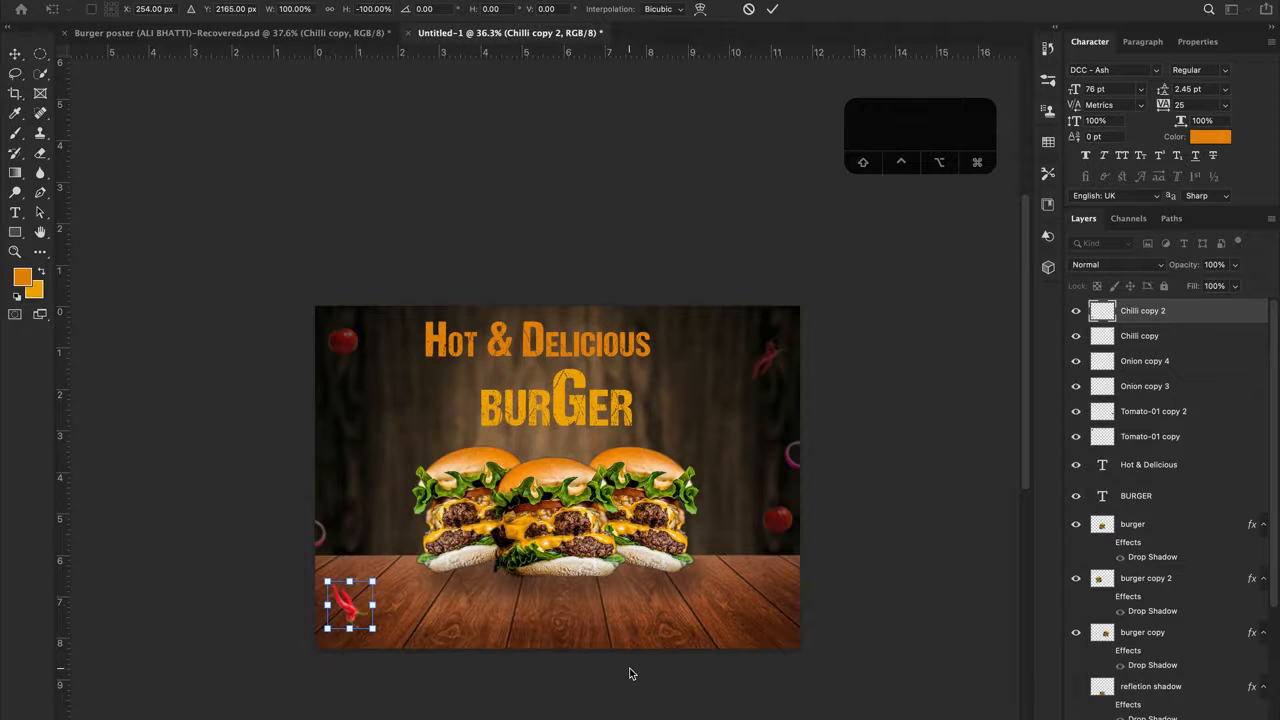
{"action": "left_click_drag", "start_coordinate": [382, 555], "coordinate": [393, 628]}
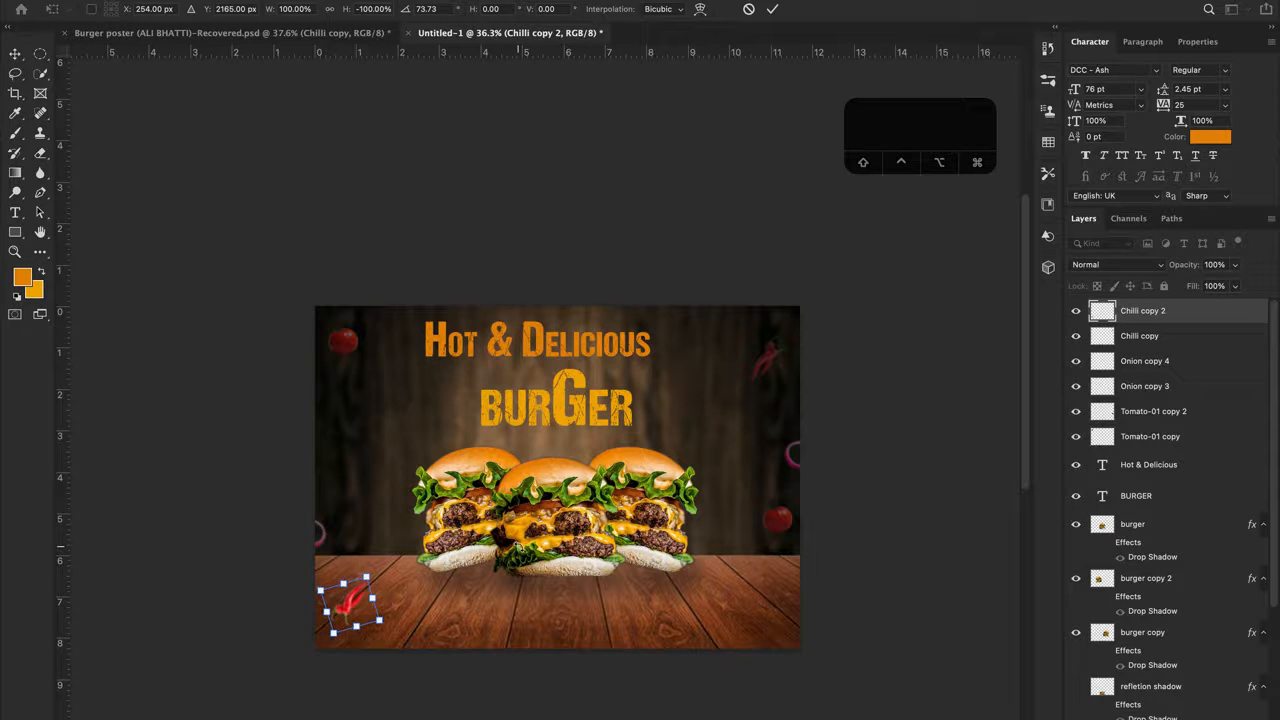
{"action": "key", "text": "Return"}
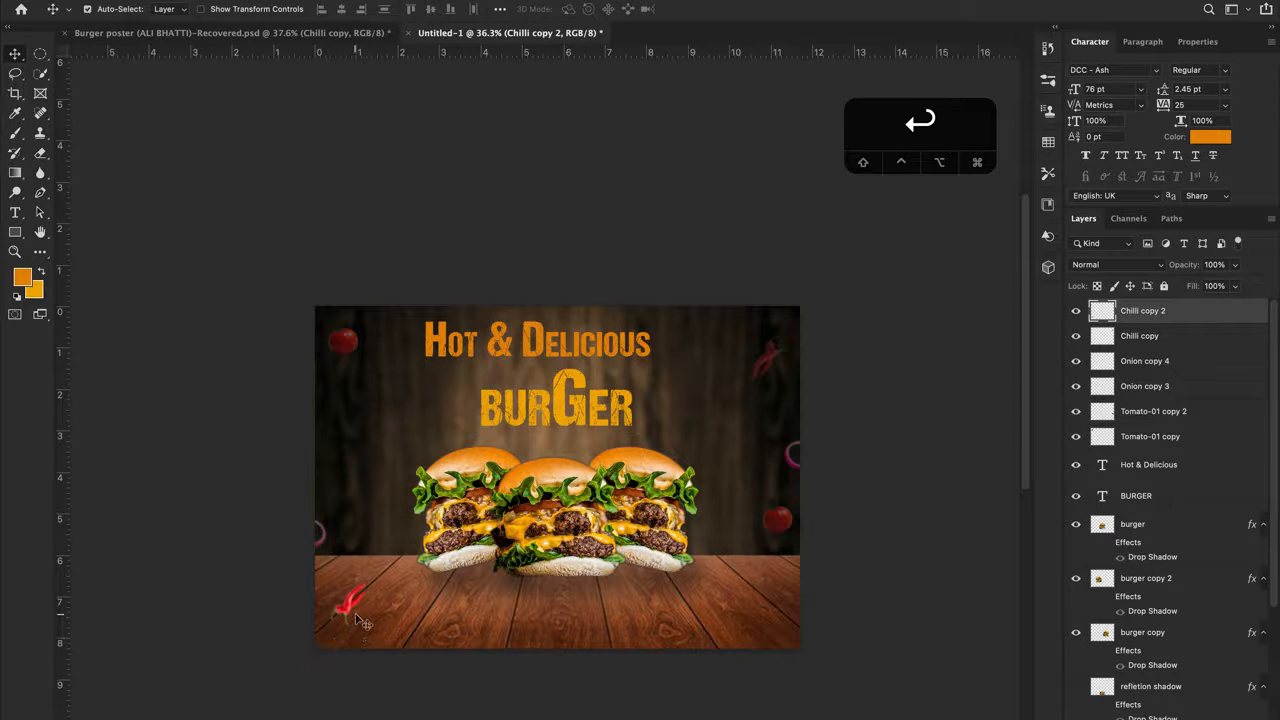
Rotate the chilli copy again by about 81° and shift it closer to the table's lower-left corner
{"action": "key", "text": "super+t"}
{"action": "left_click_drag", "start_coordinate": [380, 641], "coordinate": [314, 646]}
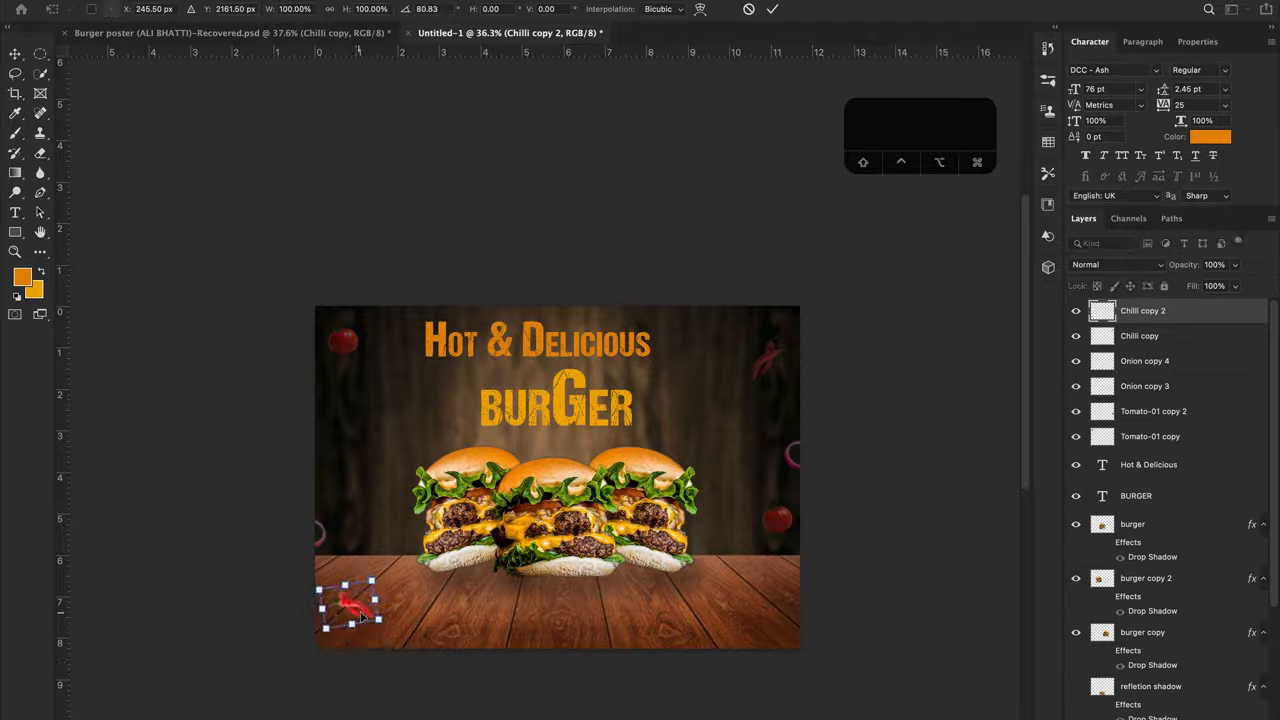
{"action": "mouse_move", "coordinate": [362, 608]}
{"action": "left_mouse_down"}
{"action": "mouse_move", "coordinate": [335, 610]}
{"action": "mouse_move", "coordinate": [352, 618]}
{"action": "left_mouse_up"}
{"action": "key", "text": "Return"}
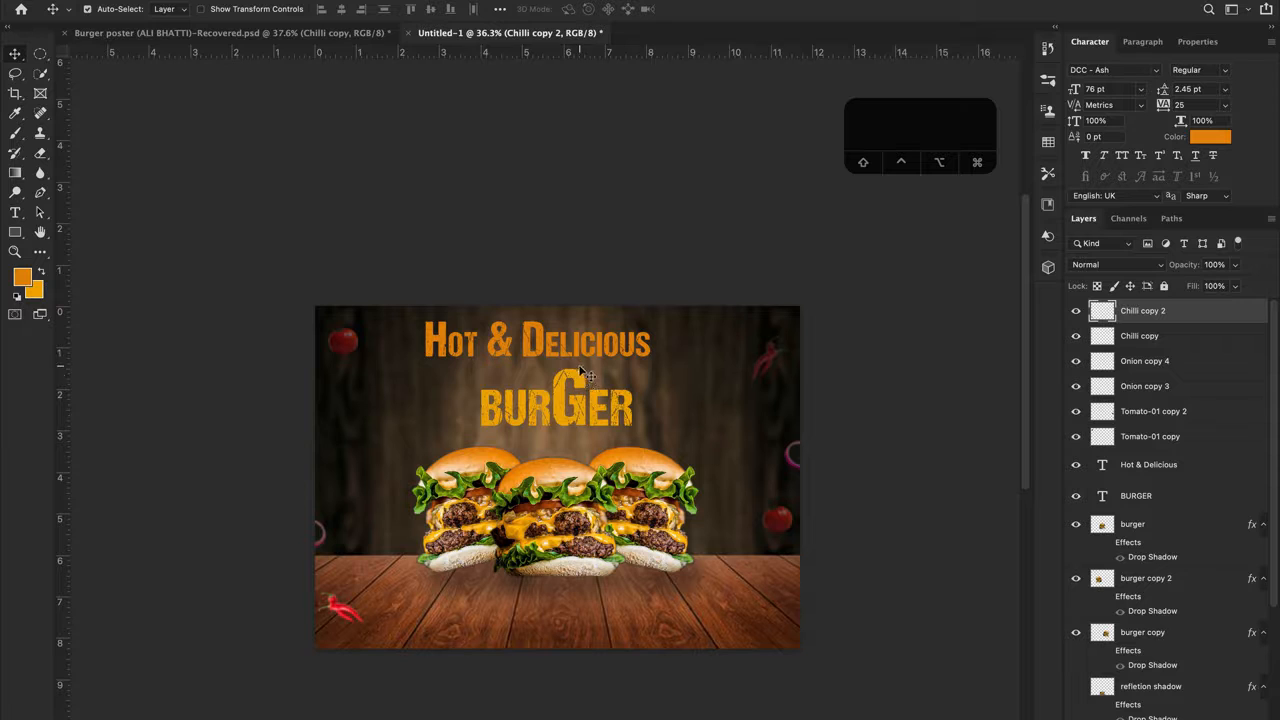
Shift the BURGER headline slightly to the right and move the lower-right tomato down onto the table's right corner
{"action": "mouse_move", "coordinate": [578, 404]}
{"action": "left_mouse_down"}
{"action": "mouse_move", "coordinate": [605, 414]}
{"action": "mouse_move", "coordinate": [580, 406]}
{"action": "left_mouse_up"}
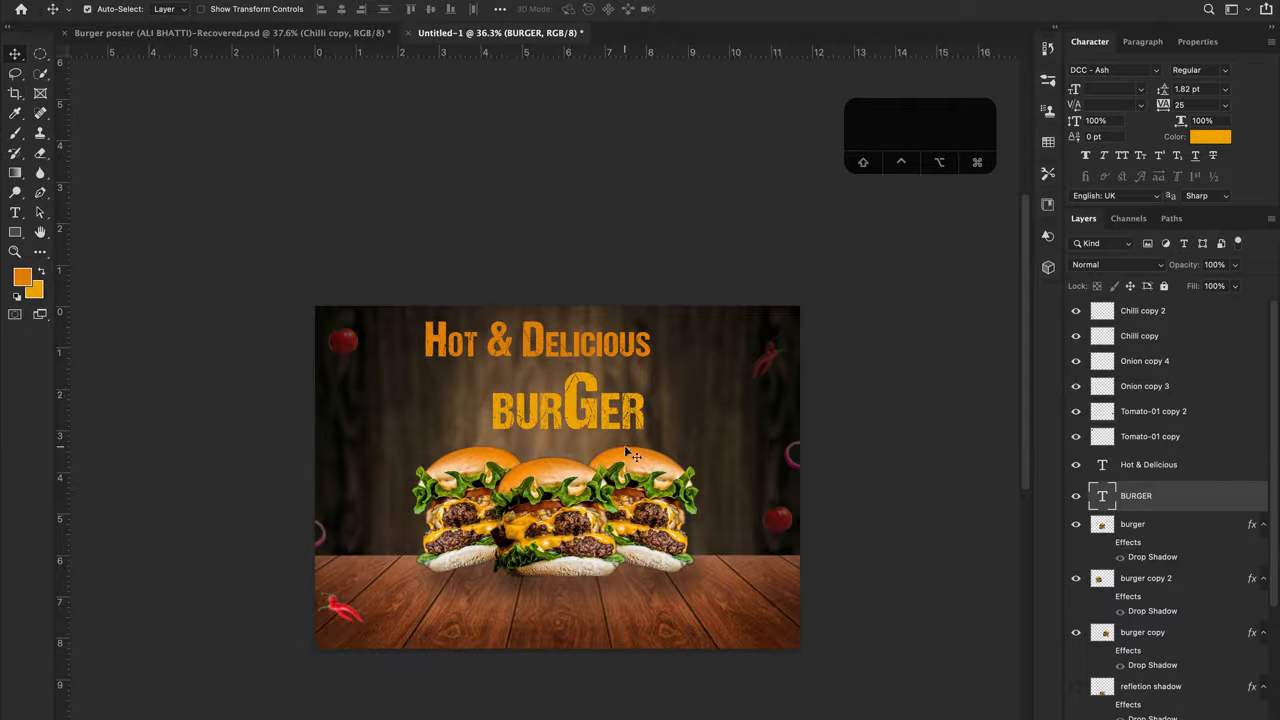
{"action": "left_click_drag", "start_coordinate": [777, 519], "coordinate": [795, 611]}
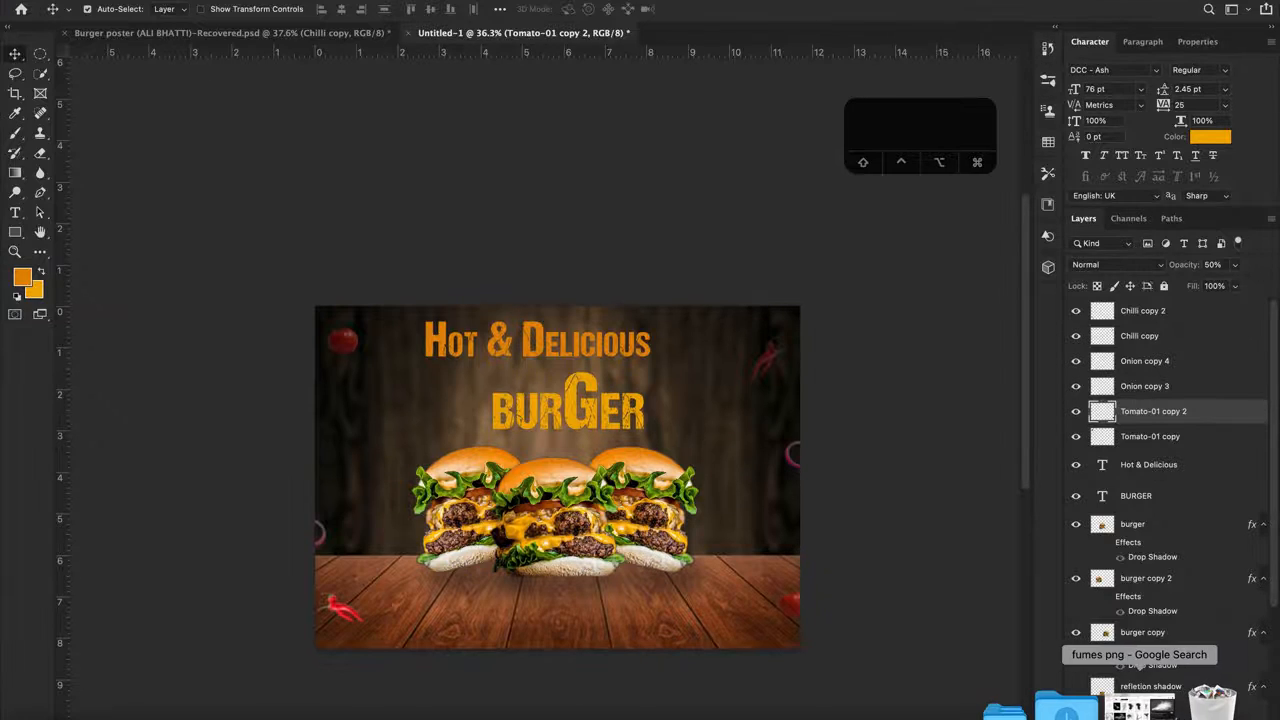
Switch to the browser showing the "fumes png" image search and open pinterest.com
{"action": "left_click", "coordinate": [1133, 704]}
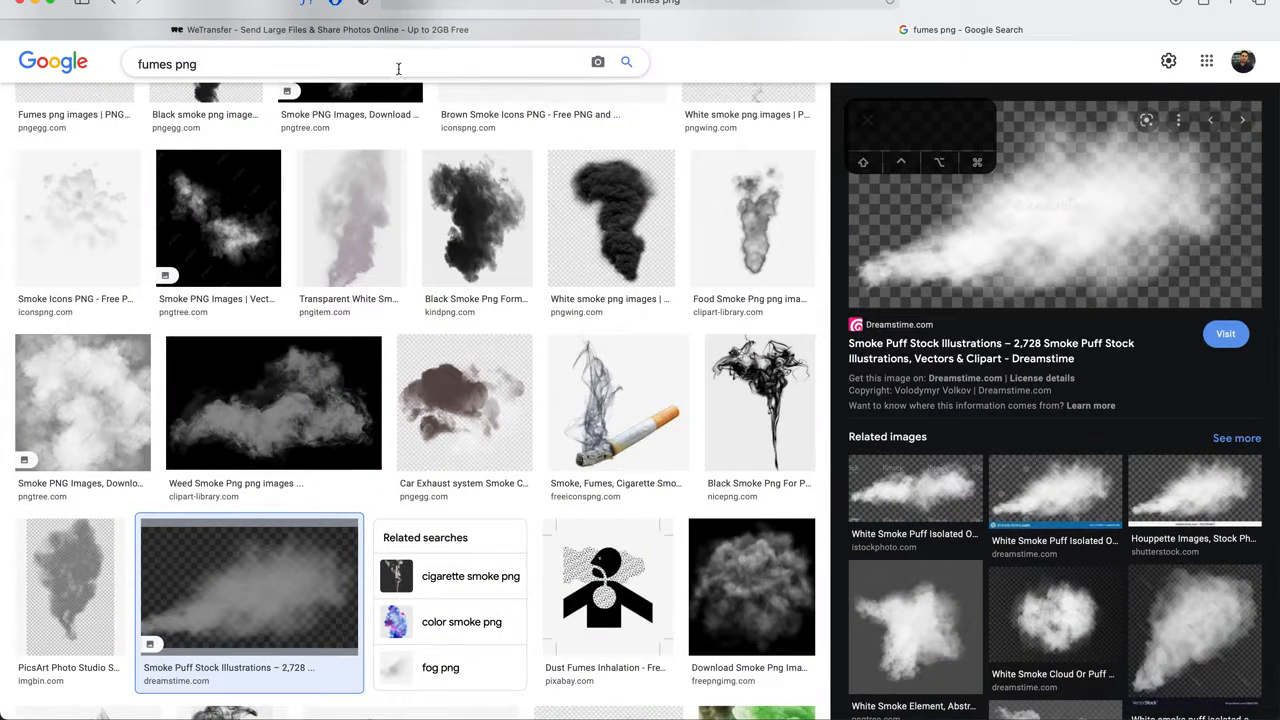
{"action": "left_click", "coordinate": [606, 2]}
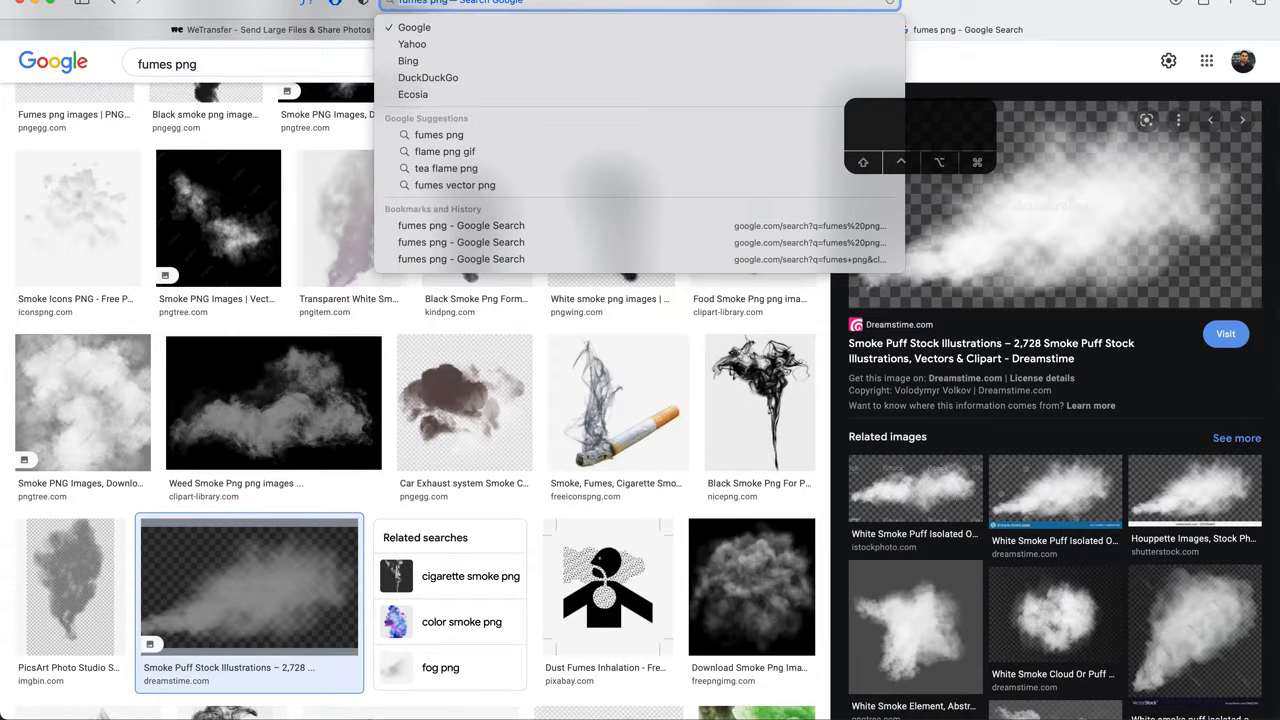
{"action": "type", "text": "pinterest.com"}
{"action": "key", "text": "Return"}
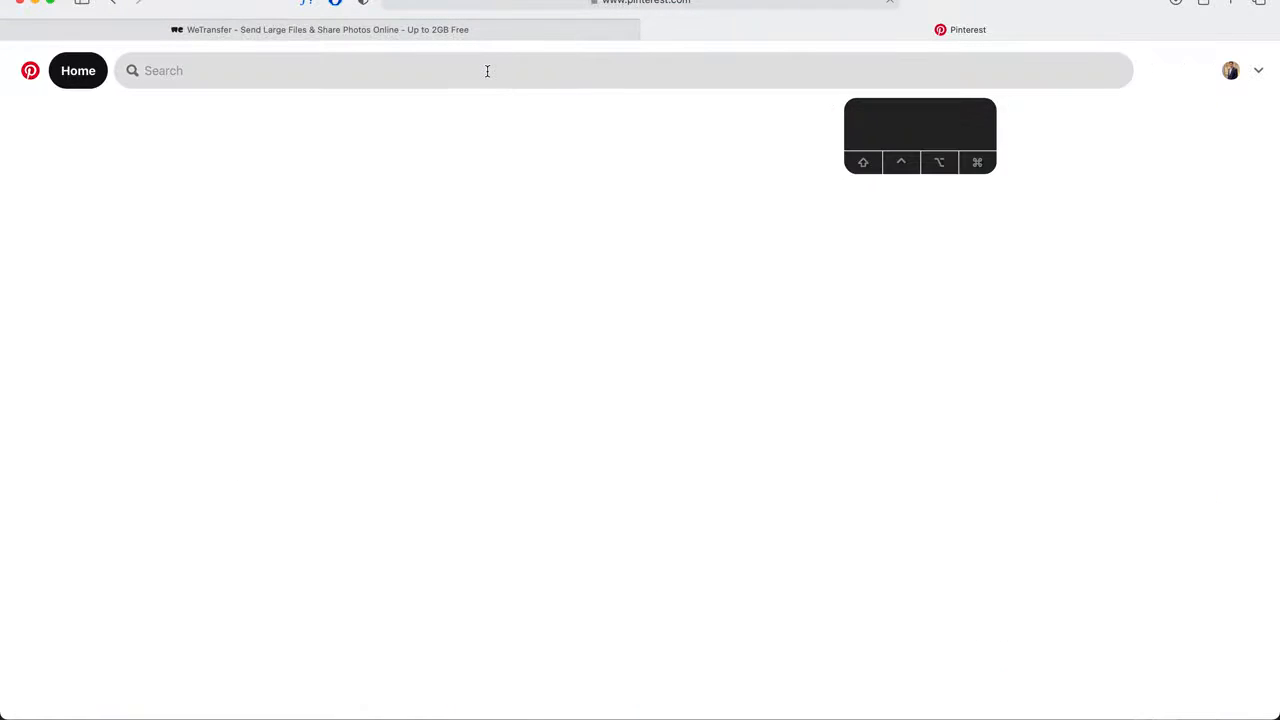
Search Pinterest for "burger poster"
{"action": "left_click", "coordinate": [487, 71]}
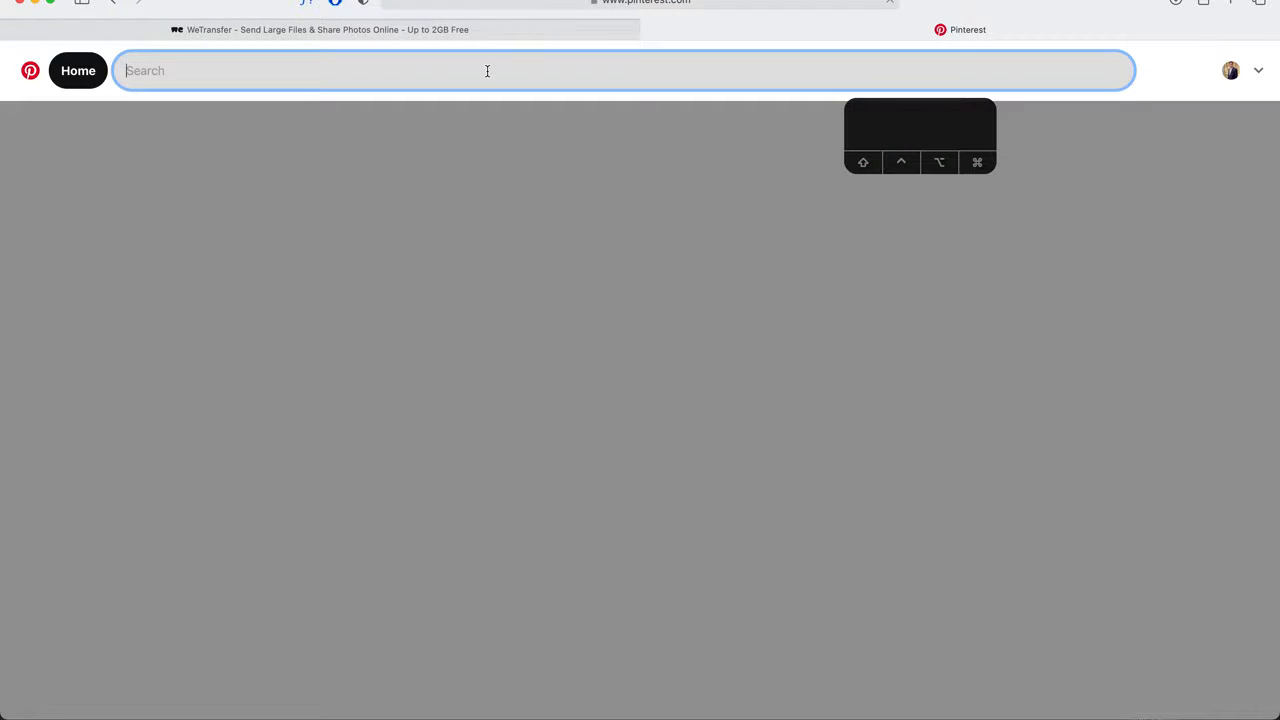
{"action": "type", "text": "burhet"}
{"action": "key", "text": "BackSpace"}
{"action": "key", "text": "BackSpace"}
{"action": "key", "text": "BackSpace"}
{"action": "type", "text": "ger "}
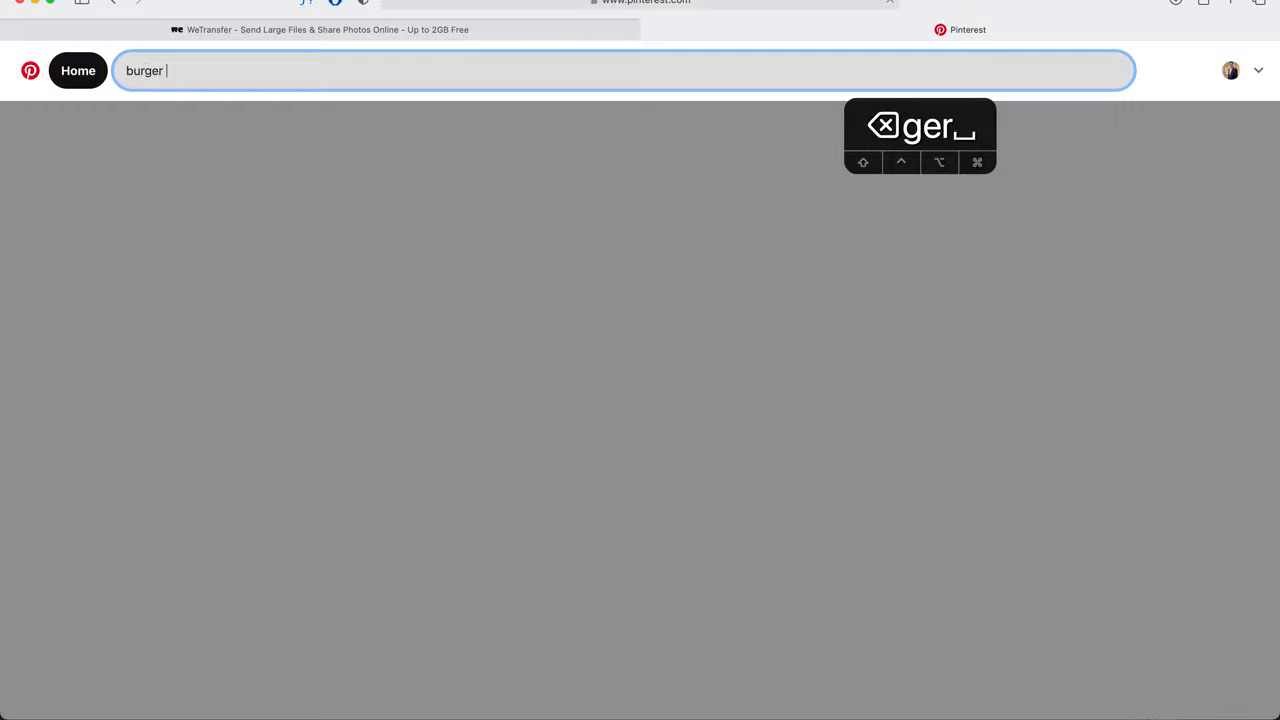
{"action": "type", "text": "poster"}
{"action": "key", "text": "Return"}
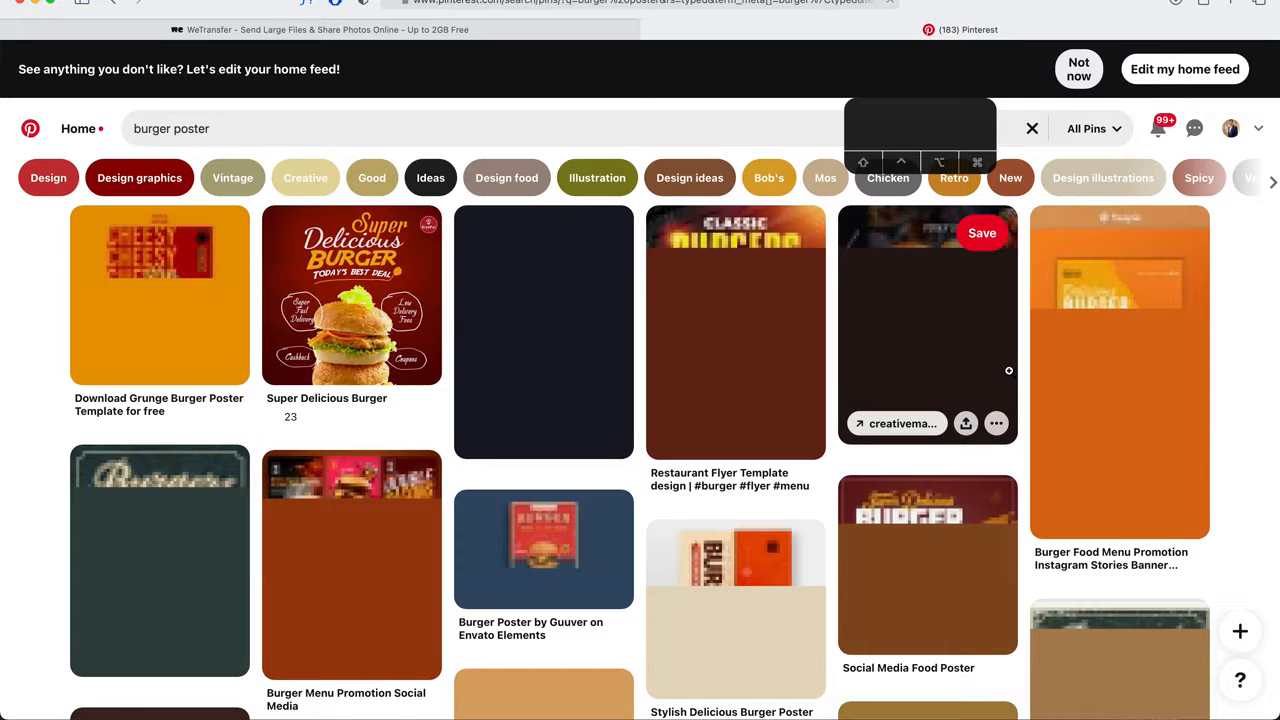
Browse the burger poster pins for design references and open the "Super Delicious Burger" pin
{"action": "scroll", "coordinate": [757, 377], "scroll_direction": "down", "scroll_amount": 2}
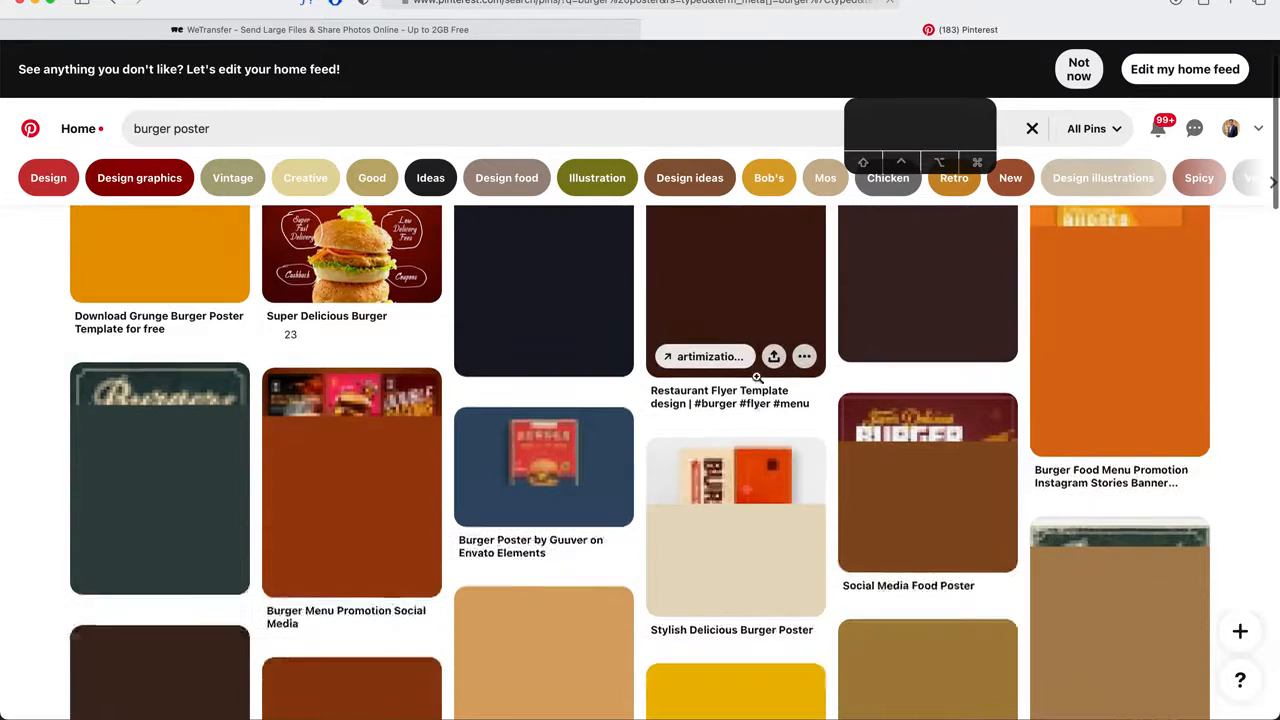
{"action": "scroll", "coordinate": [757, 377], "scroll_direction": "down", "scroll_amount": 5}
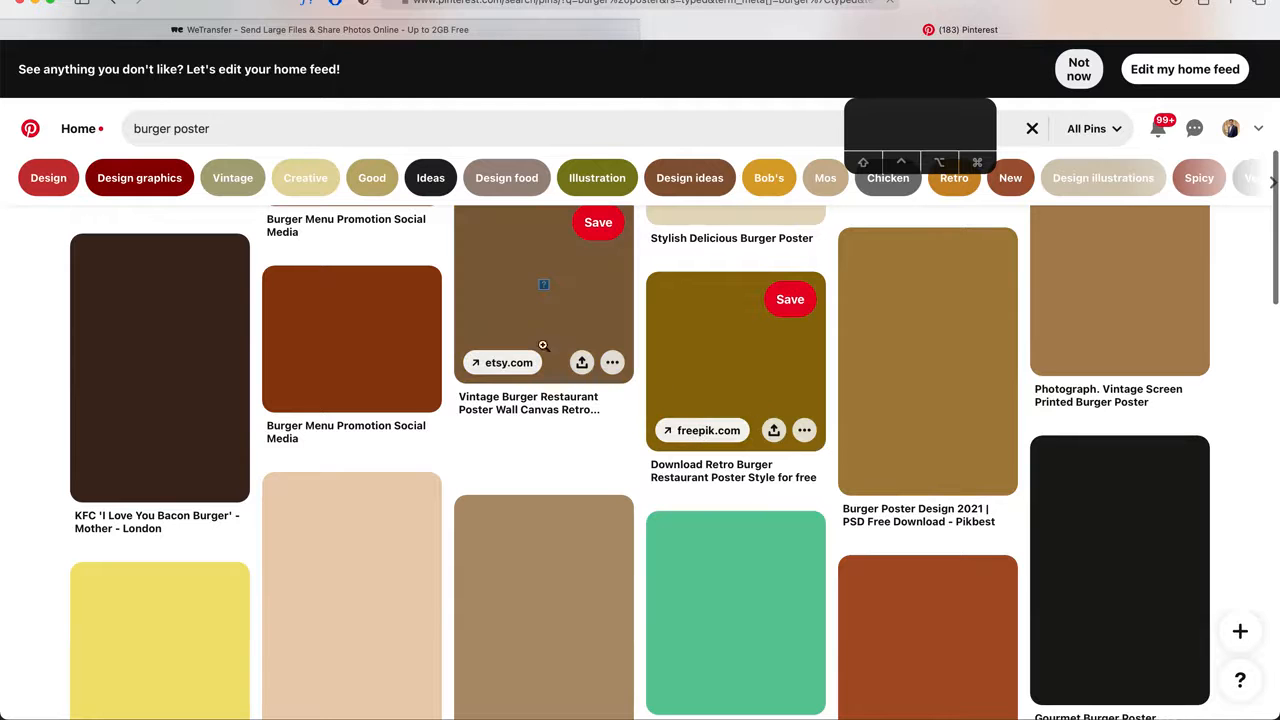
{"action": "scroll", "coordinate": [778, 400], "scroll_direction": "down", "scroll_amount": 6}
{"action": "scroll", "coordinate": [829, 418], "scroll_direction": "up", "scroll_amount": 9}
{"action": "scroll", "coordinate": [831, 418], "scroll_direction": "up", "scroll_amount": 3}
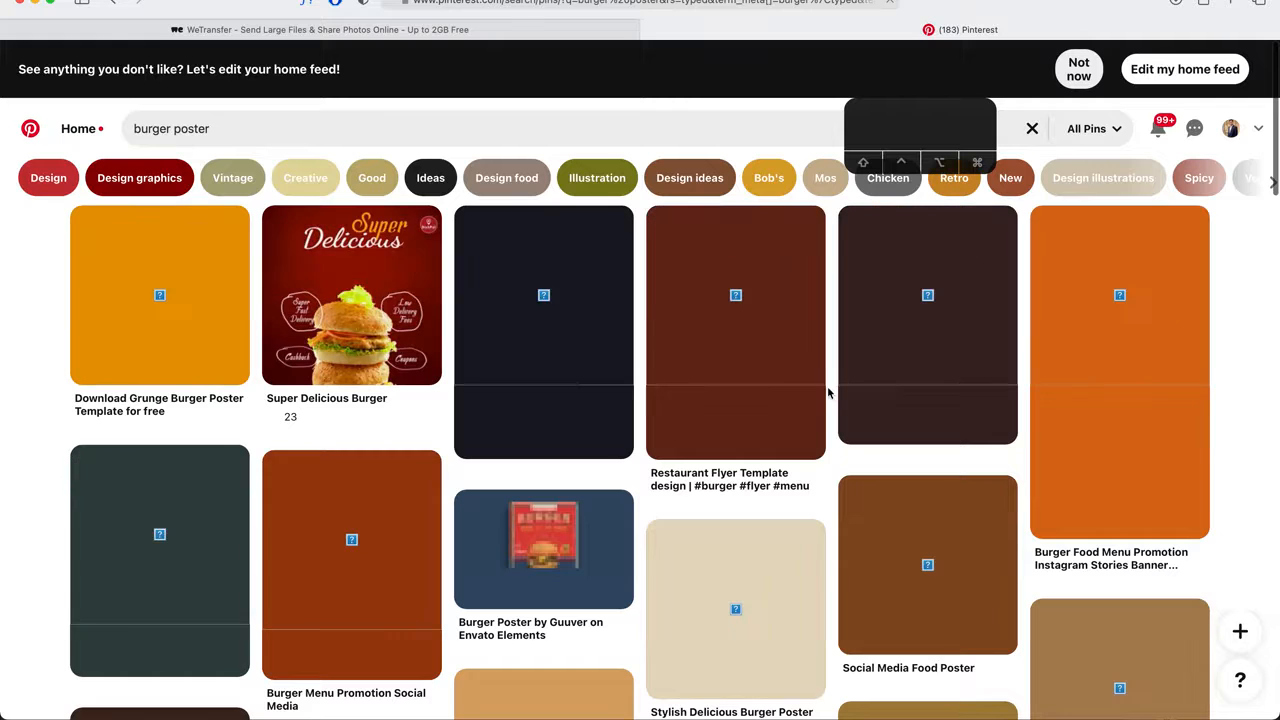
{"action": "left_click", "coordinate": [385, 289]}
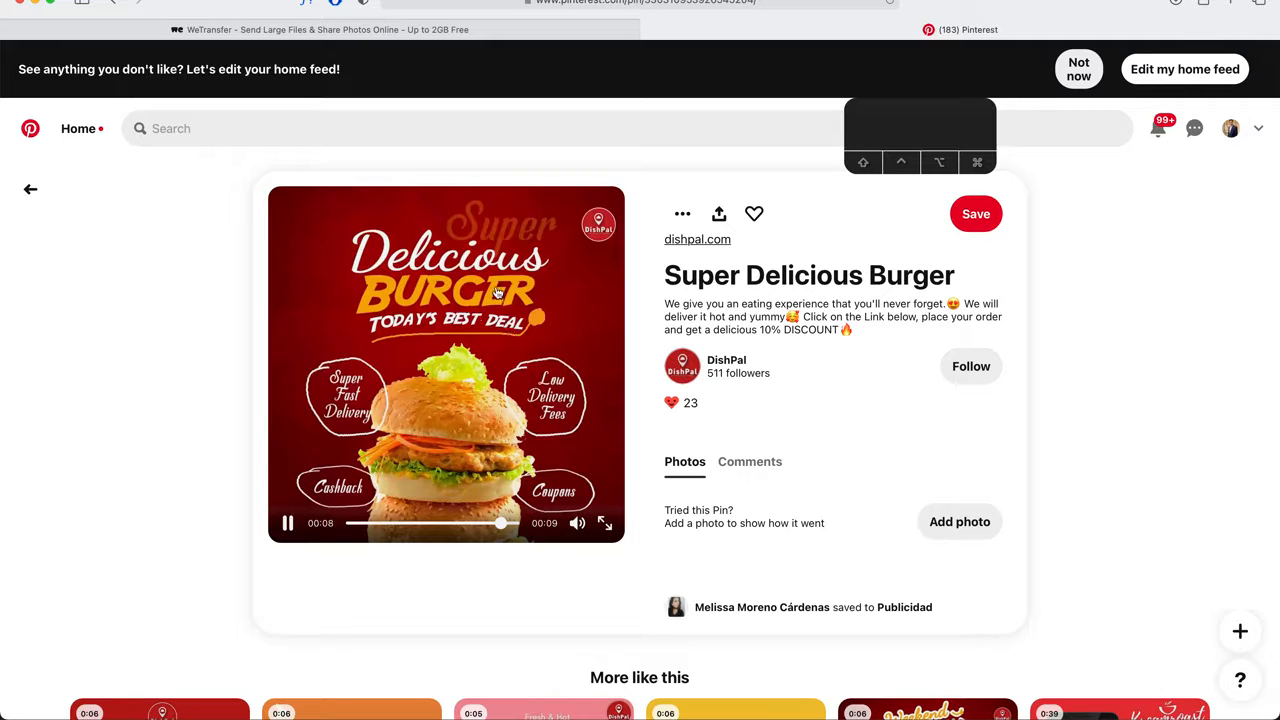
Look through the pins related to "Super Delicious Burger" and open the "Social Media - Dornnes" pin
{"action": "scroll", "coordinate": [497, 291], "scroll_direction": "down", "scroll_amount": 3}
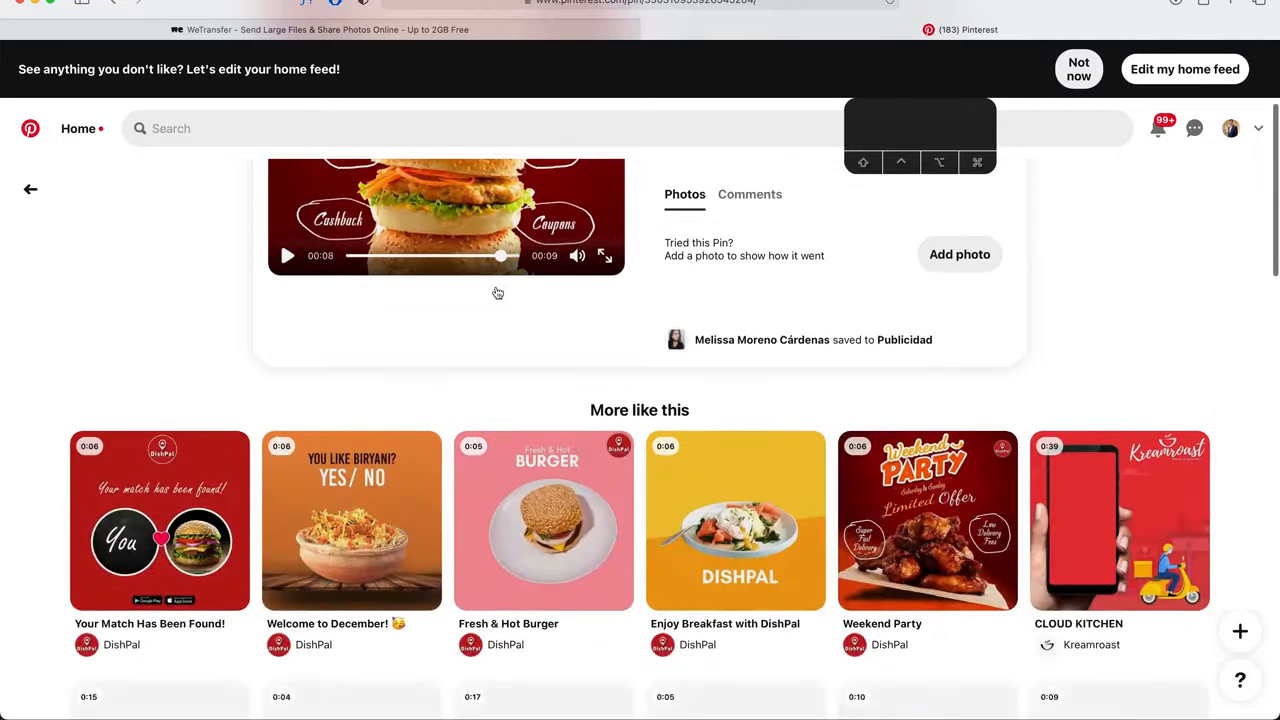
{"action": "scroll", "coordinate": [494, 287], "scroll_direction": "down", "scroll_amount": 5}
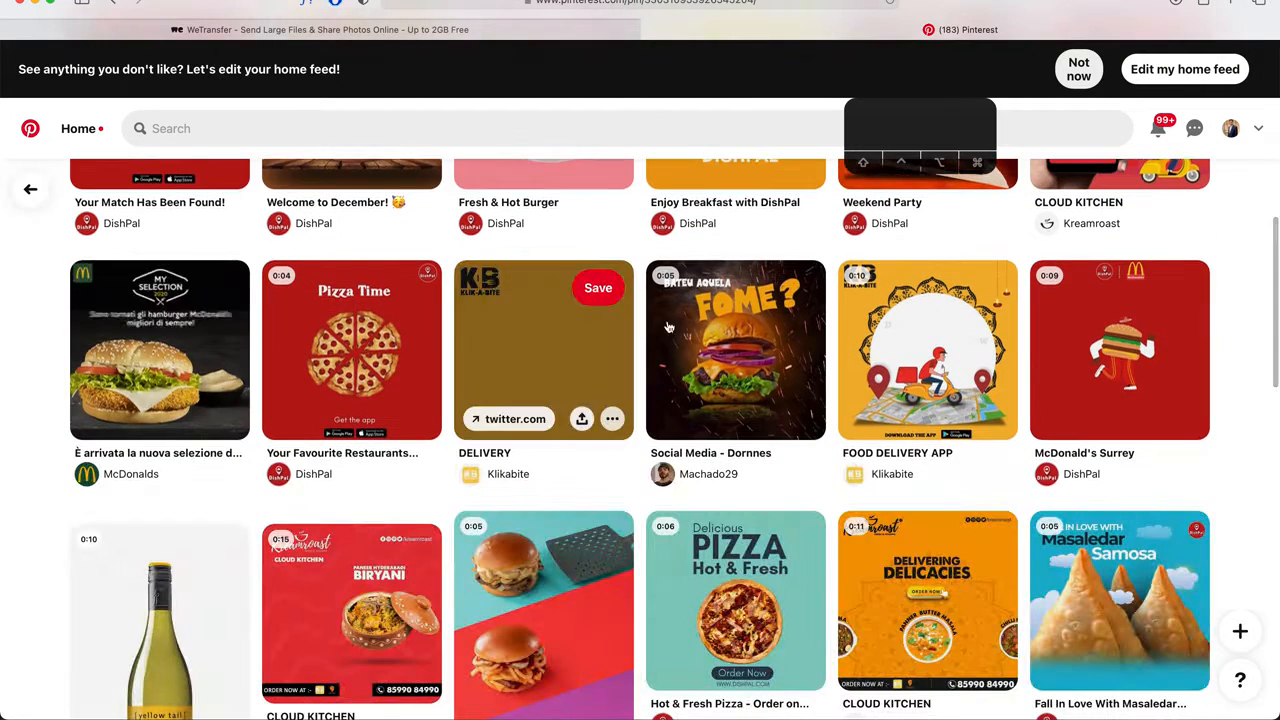
{"action": "left_click", "coordinate": [734, 317]}
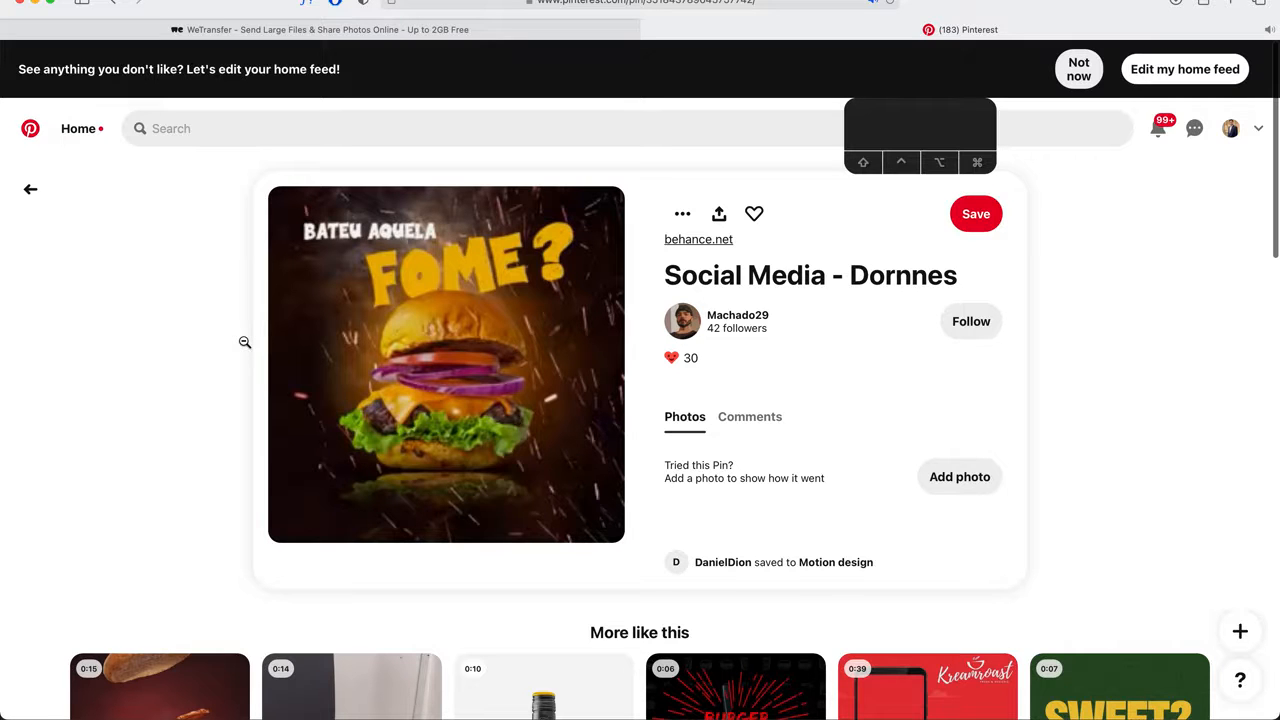
Quit the KeyCastr keystroke display
{"action": "mouse_move", "coordinate": [391, 307]}
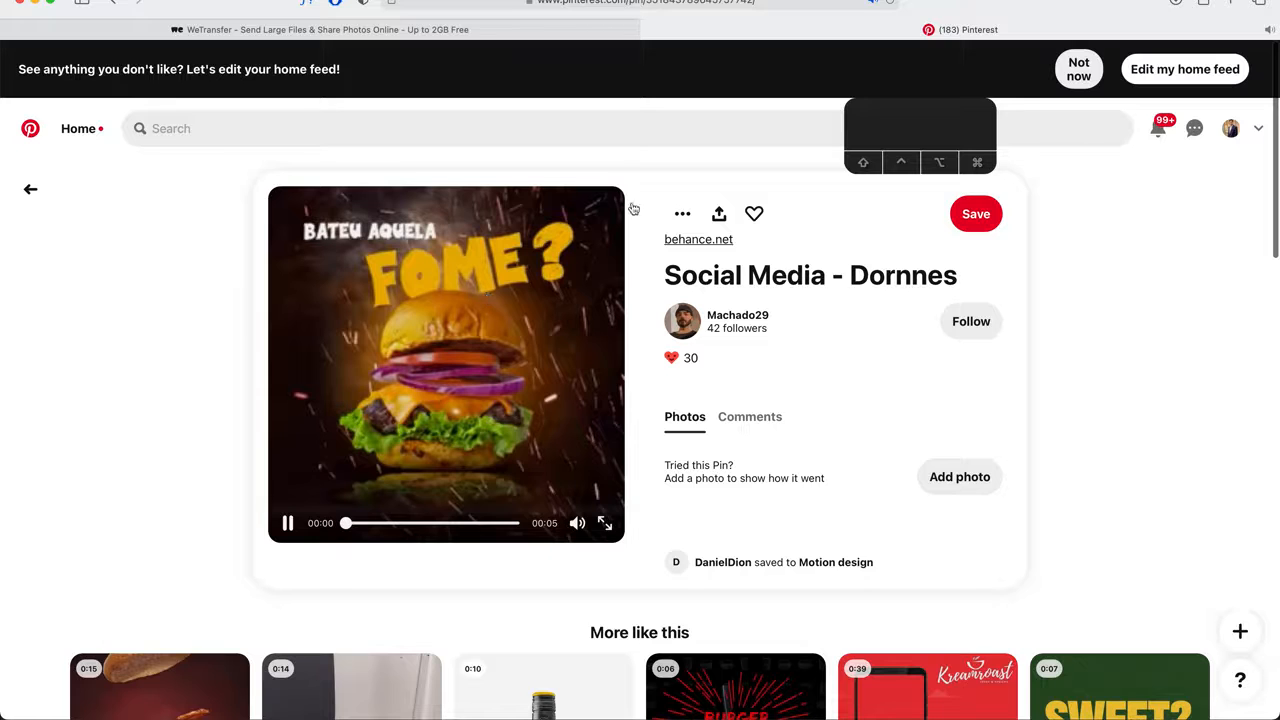
{"action": "left_click", "coordinate": [688, 3]}
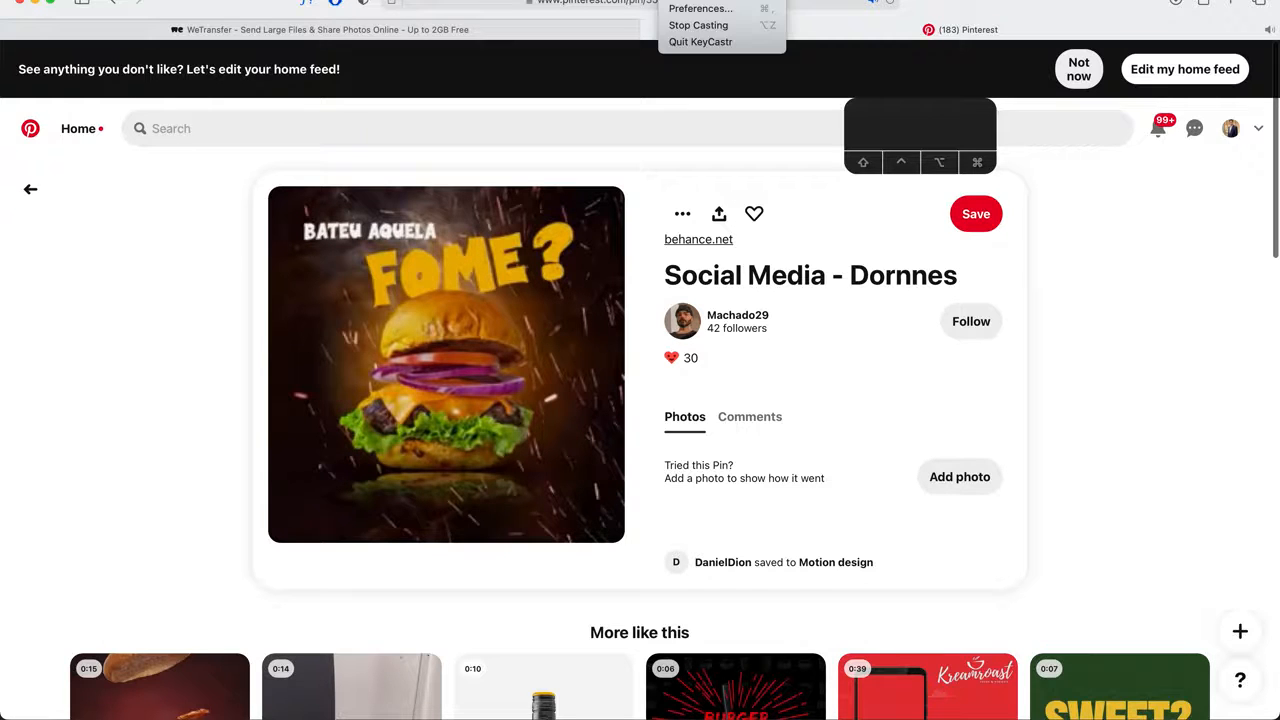
{"action": "left_click", "coordinate": [698, 42]}
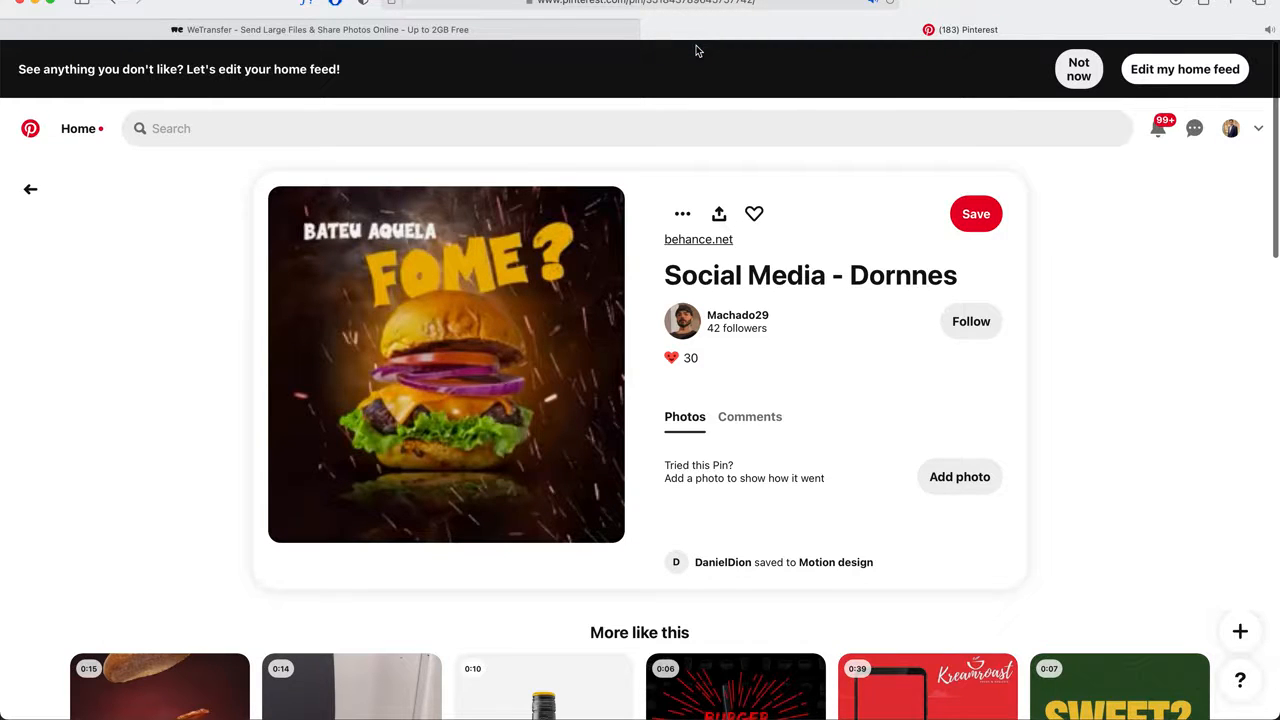